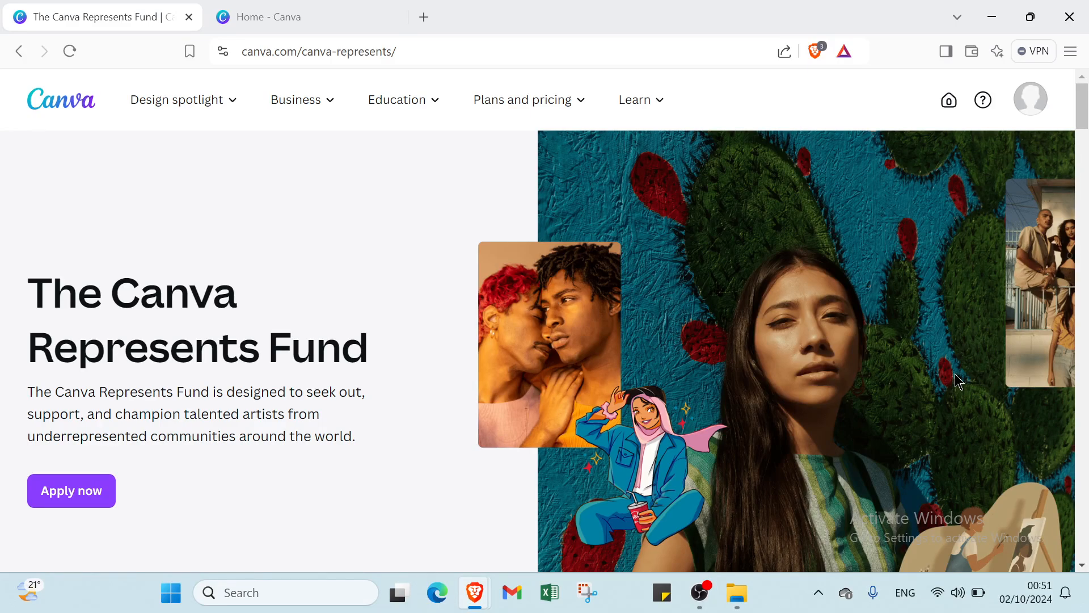
Step: Read through the Canva Represents Fund page as far as the section about becoming a Canva Represents artist
{"action": "scroll", "coordinate": [887, 338], "scroll_direction": "down", "scroll_amount": 3}
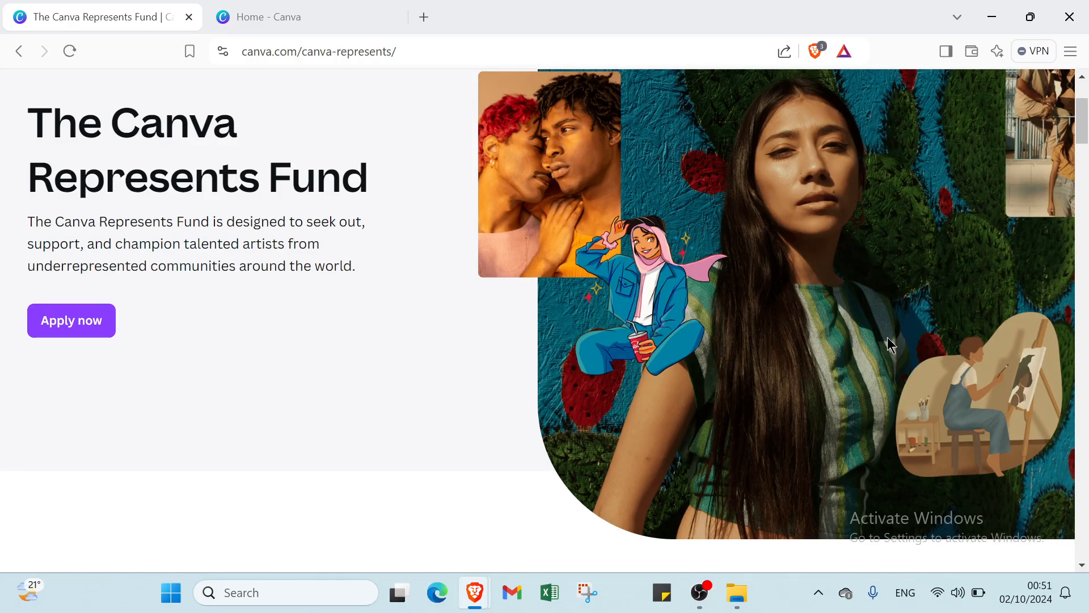
{"action": "scroll", "coordinate": [887, 338], "scroll_direction": "down", "scroll_amount": 5}
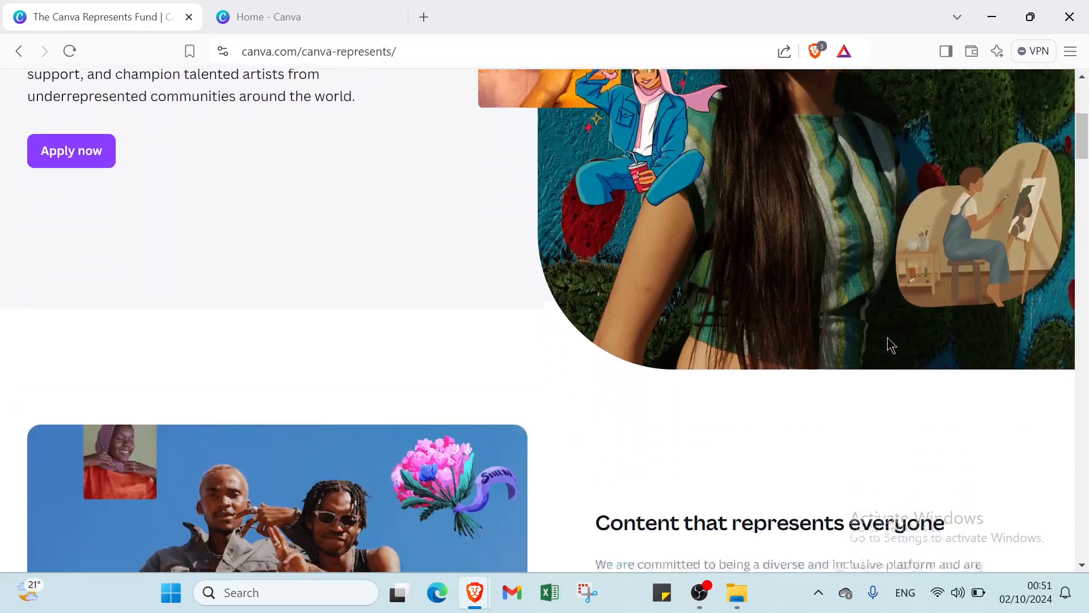
{"action": "scroll", "coordinate": [887, 338], "scroll_direction": "down", "scroll_amount": 2}
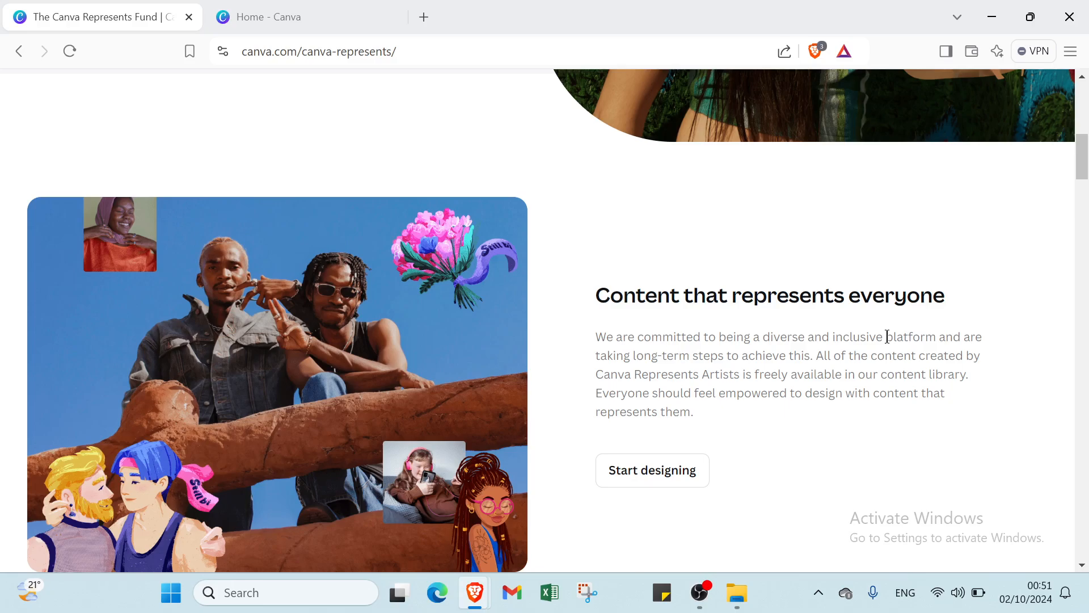
{"action": "scroll", "coordinate": [887, 337], "scroll_direction": "down", "scroll_amount": 5}
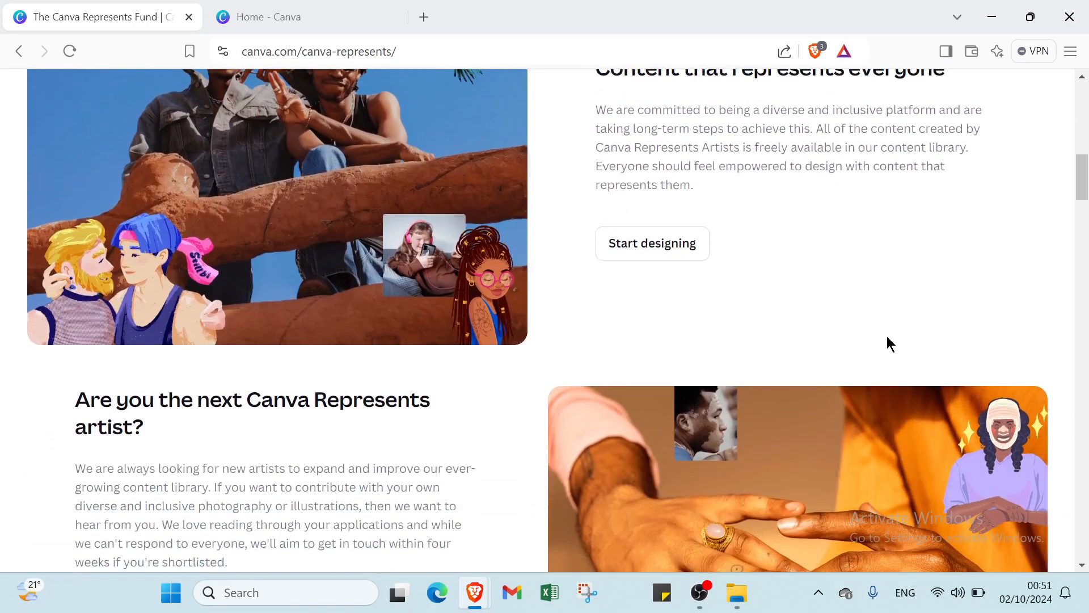
{"action": "scroll", "coordinate": [888, 344], "scroll_direction": "down", "scroll_amount": 1}
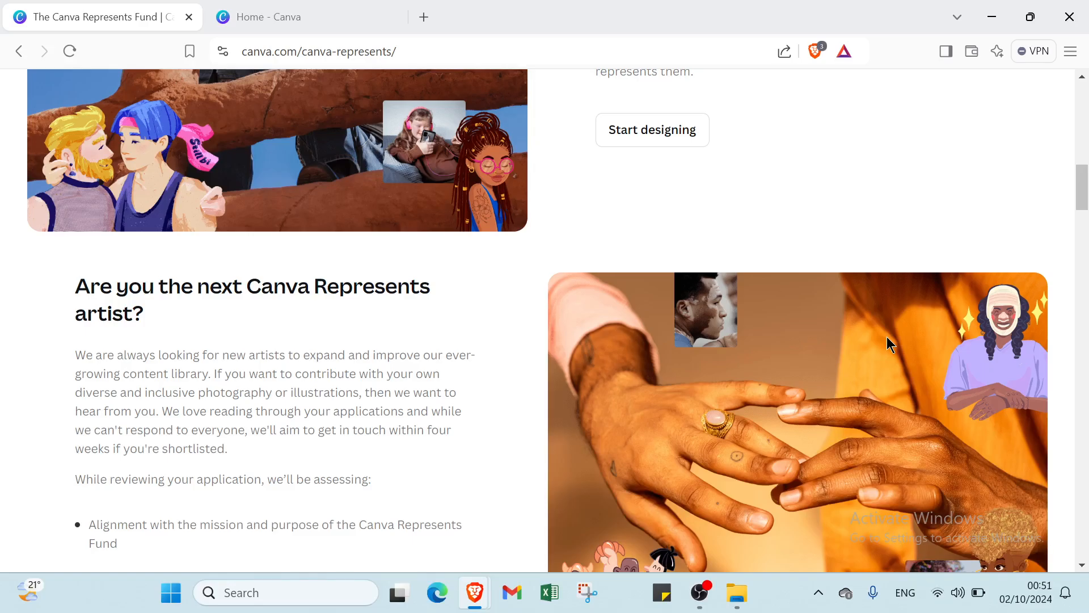
{"action": "scroll", "coordinate": [887, 335], "scroll_direction": "up", "scroll_amount": 15}
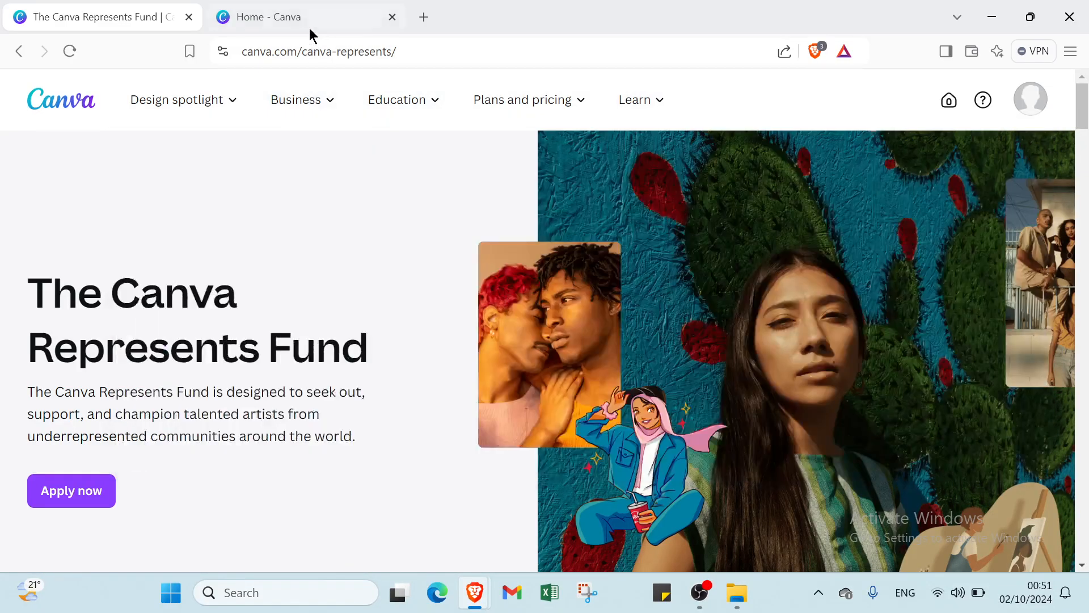
Step: Switch to the Canva home page and search the Canva templates for "table"
{"action": "left_click", "coordinate": [308, 23]}
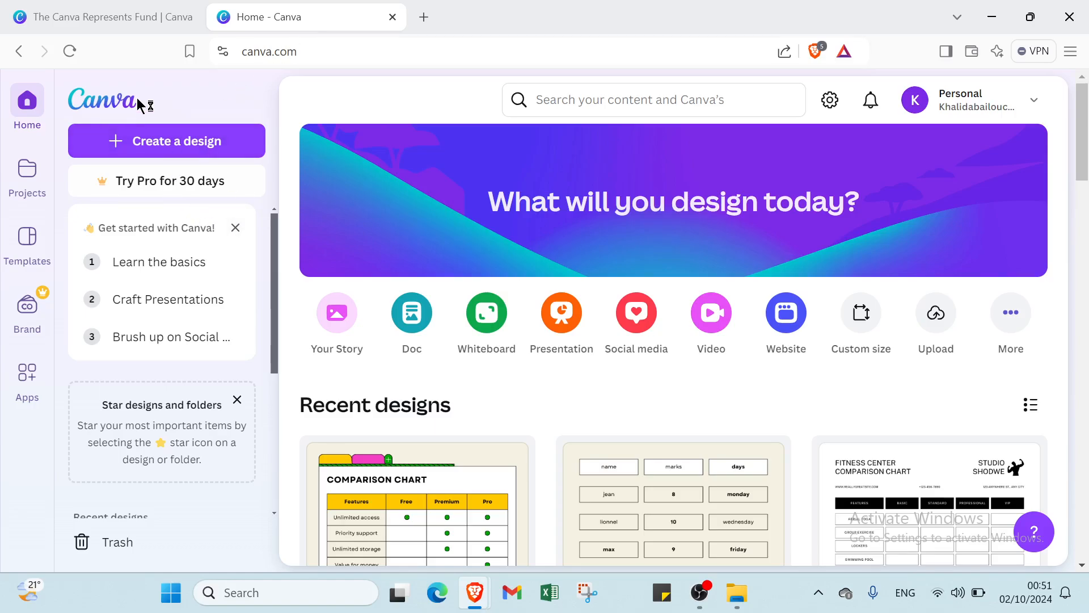
{"action": "left_click", "coordinate": [511, 107]}
{"action": "left_click", "coordinate": [593, 100]}
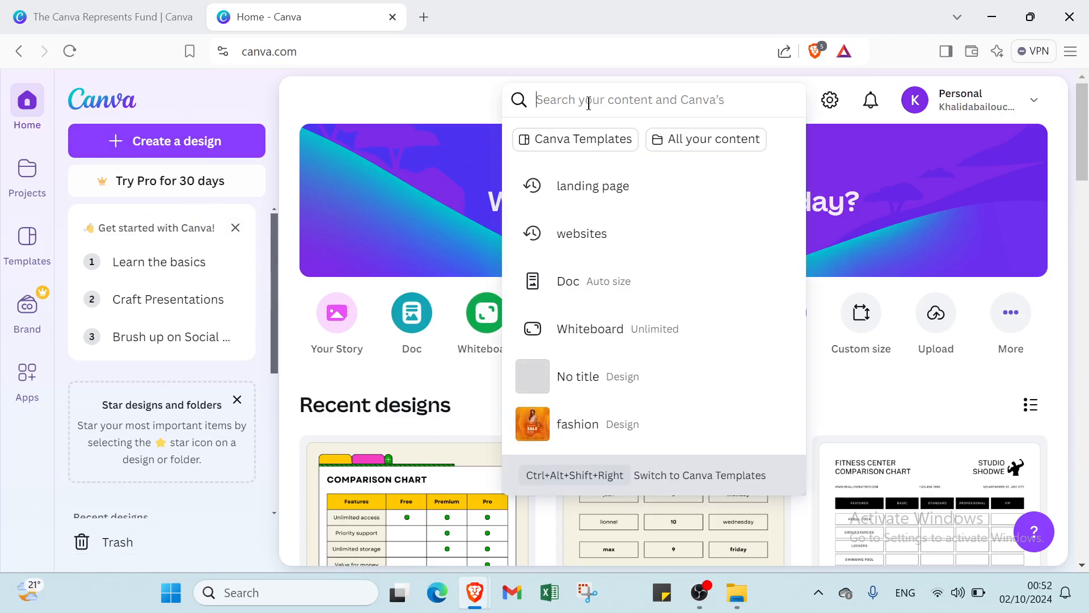
{"action": "left_click", "coordinate": [574, 142]}
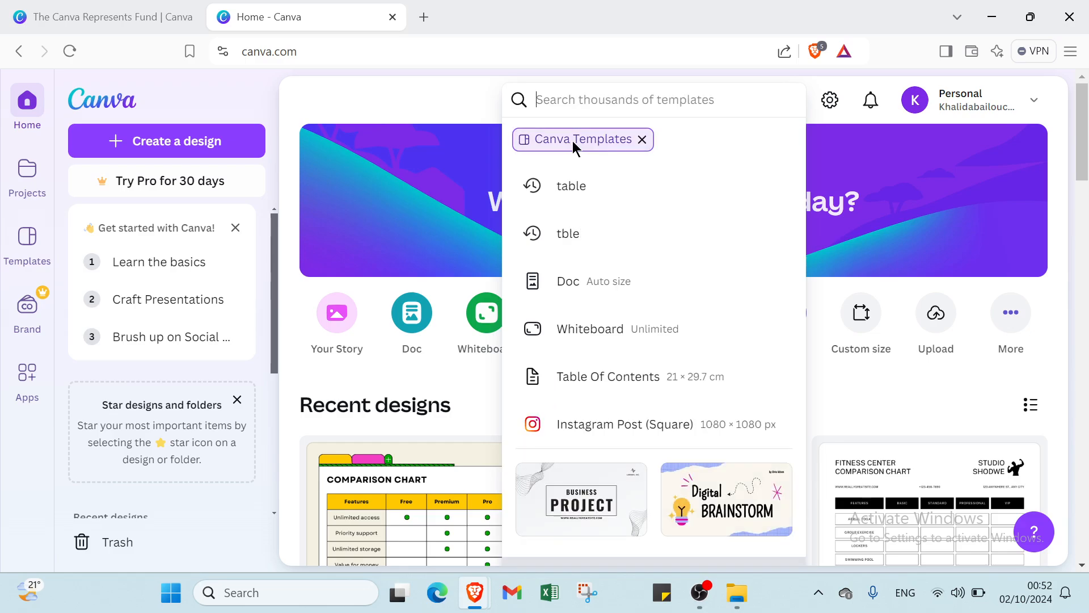
{"action": "left_click", "coordinate": [588, 183]}
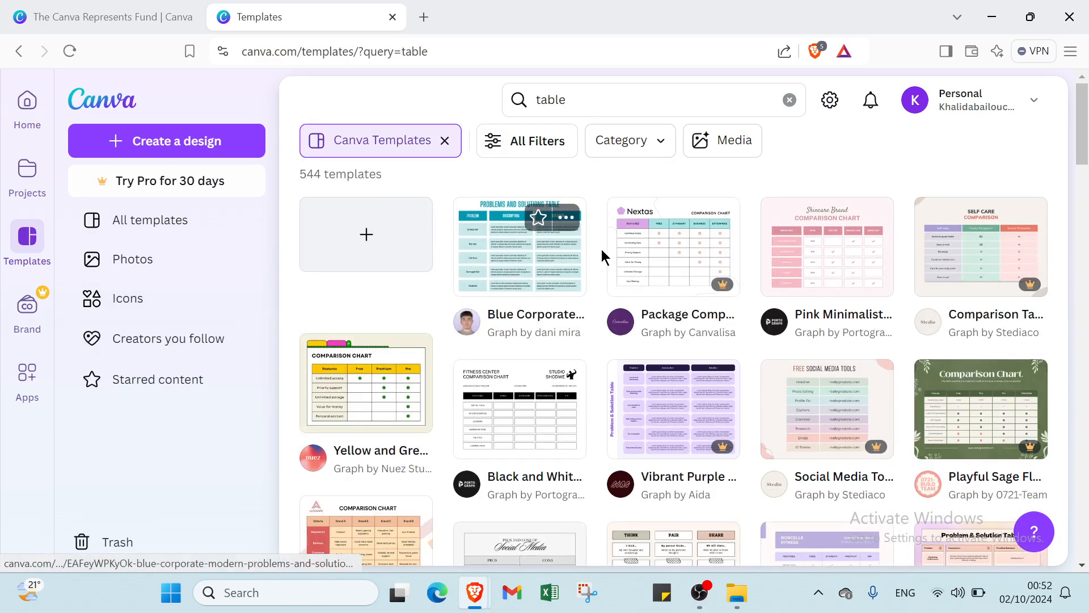
Step: Open the Black and White Minimalist Fitness Center Table Comparison Chart Graph template for customizing
{"action": "scroll", "coordinate": [609, 333], "scroll_direction": "down", "scroll_amount": 2}
{"action": "scroll", "coordinate": [609, 333], "scroll_direction": "down", "scroll_amount": 4}
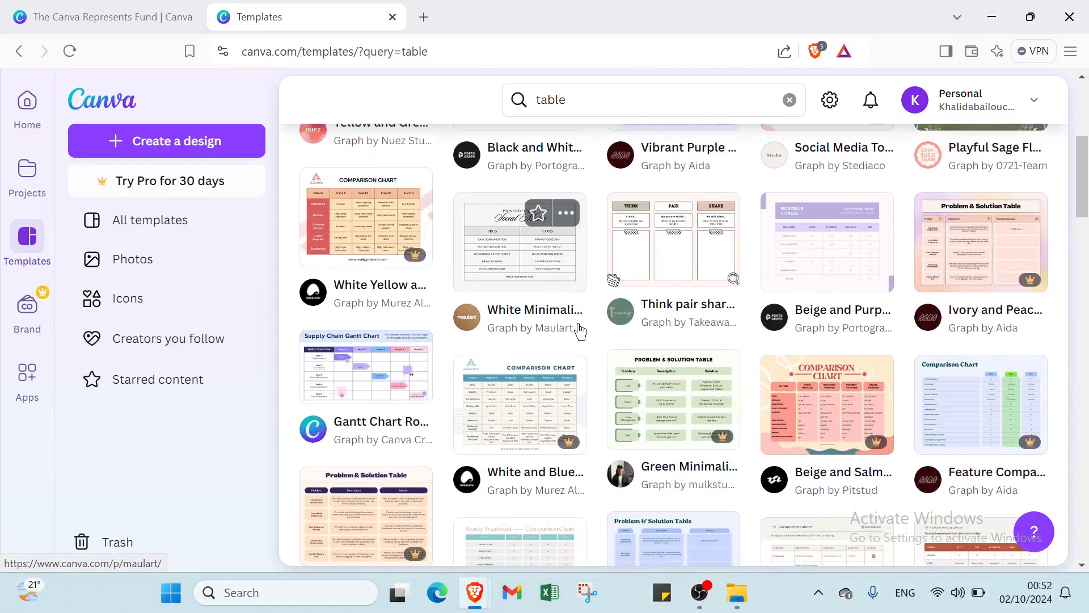
{"action": "scroll", "coordinate": [770, 286], "scroll_direction": "down", "scroll_amount": 2}
{"action": "scroll", "coordinate": [591, 291], "scroll_direction": "up", "scroll_amount": 6}
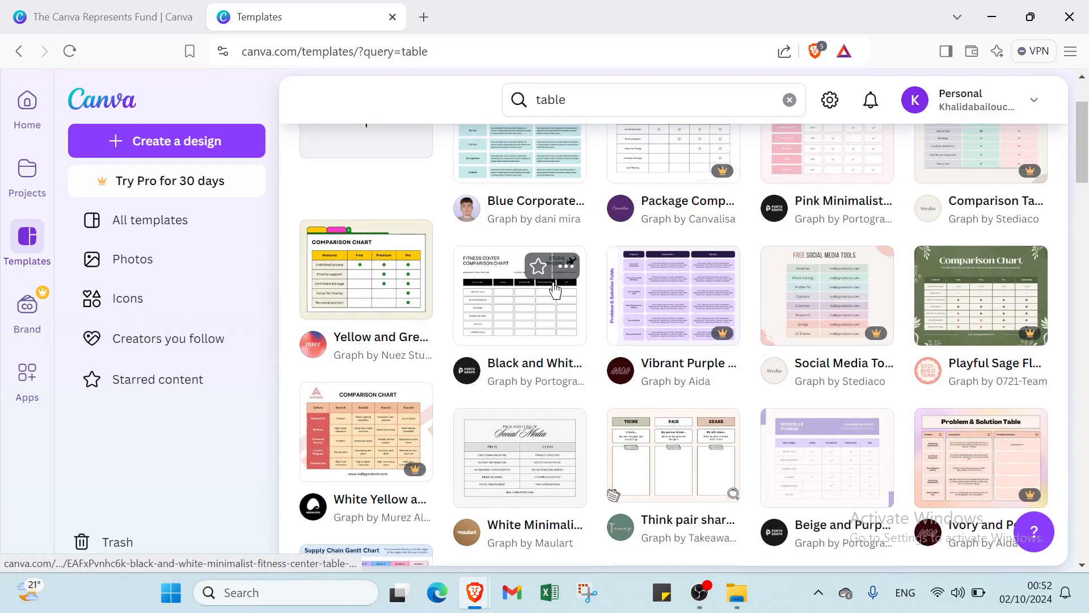
{"action": "scroll", "coordinate": [561, 266], "scroll_direction": "up", "scroll_amount": 2}
{"action": "left_click", "coordinate": [511, 414]}
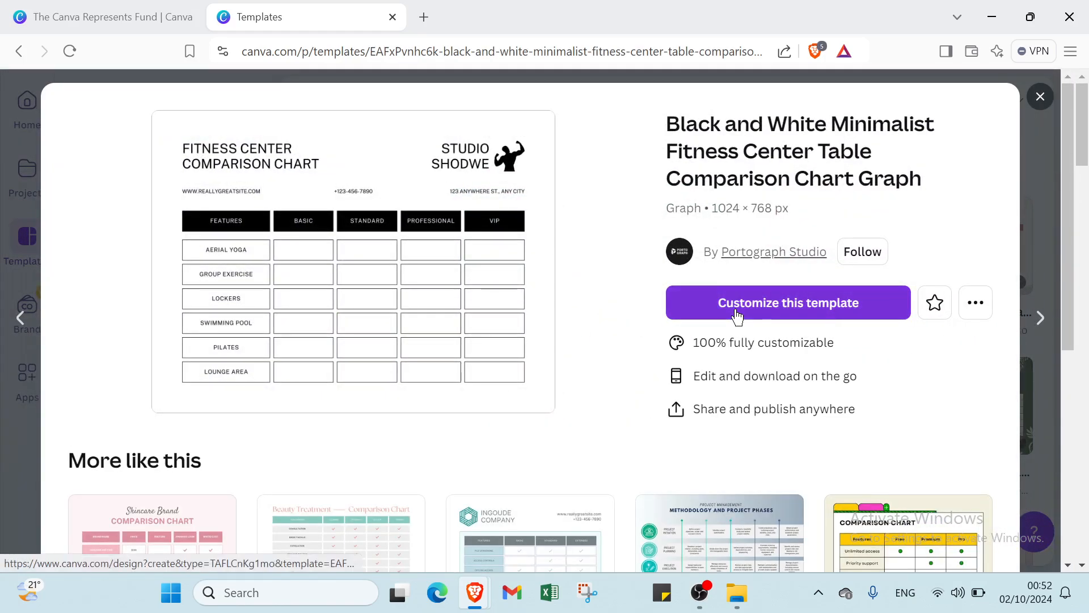
{"action": "left_click", "coordinate": [737, 315]}
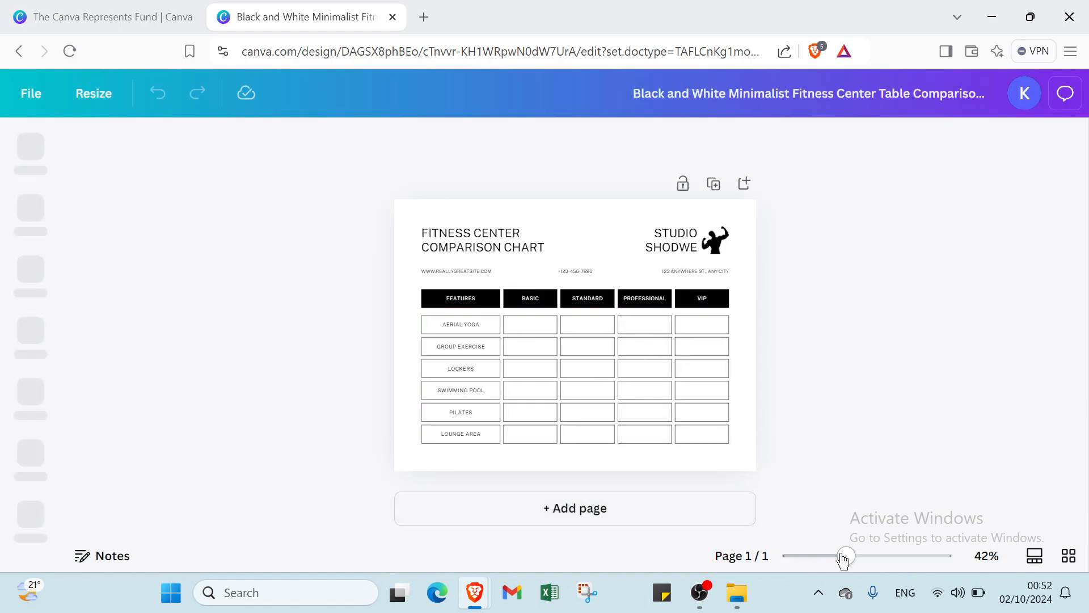
Step: Zoom the design to 63% and add a blank second page below the comparison chart
{"action": "left_click_drag", "start_coordinate": [845, 556], "coordinate": [860, 556]}
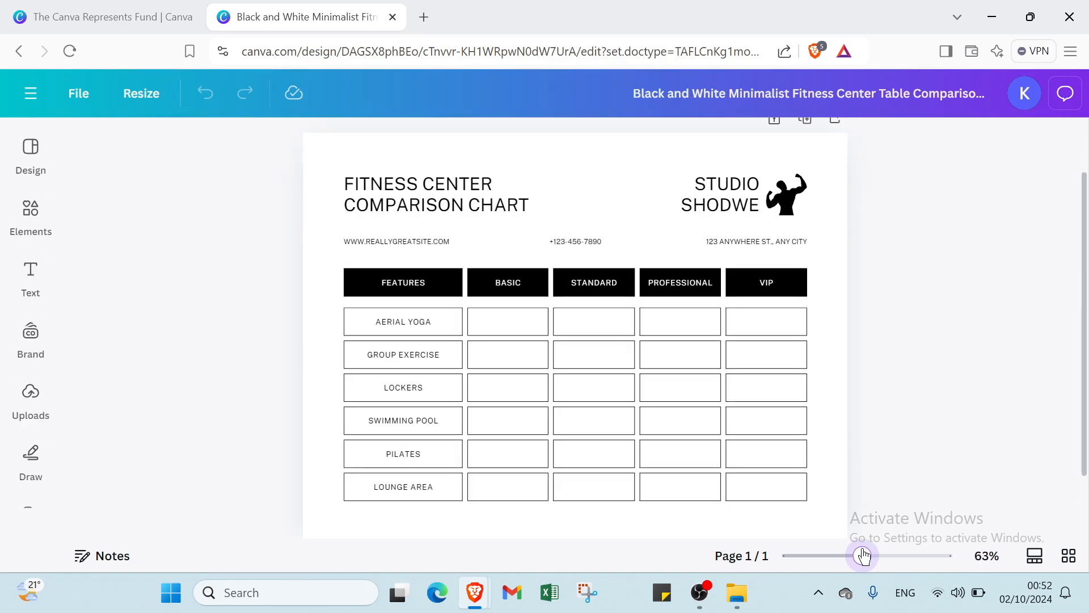
{"action": "scroll", "coordinate": [671, 415], "scroll_direction": "down", "scroll_amount": 2}
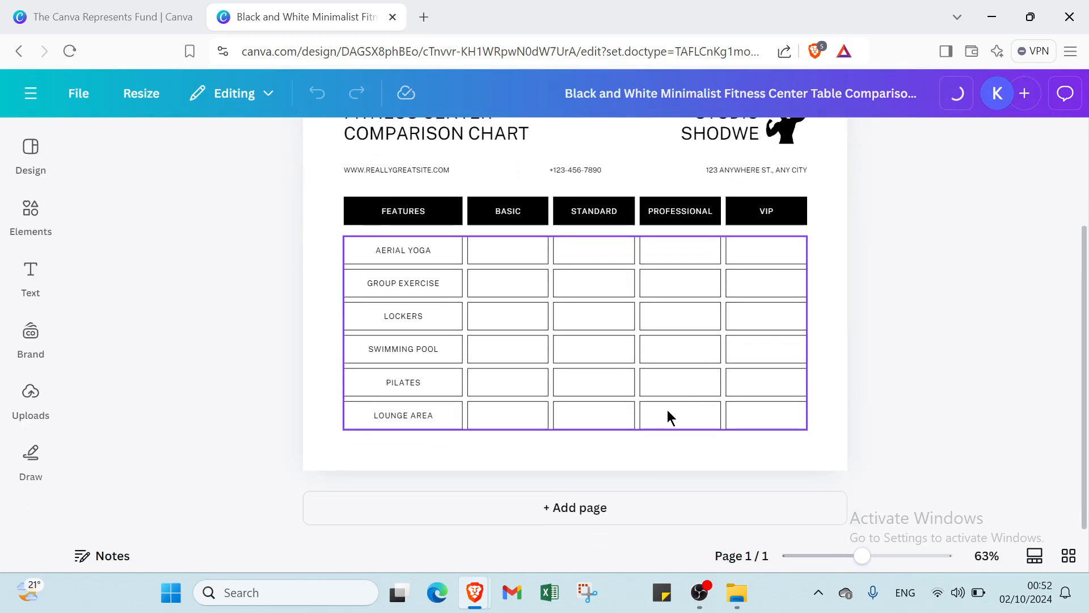
{"action": "left_click", "coordinate": [605, 508]}
{"action": "scroll", "coordinate": [644, 278], "scroll_direction": "up", "scroll_amount": 10}
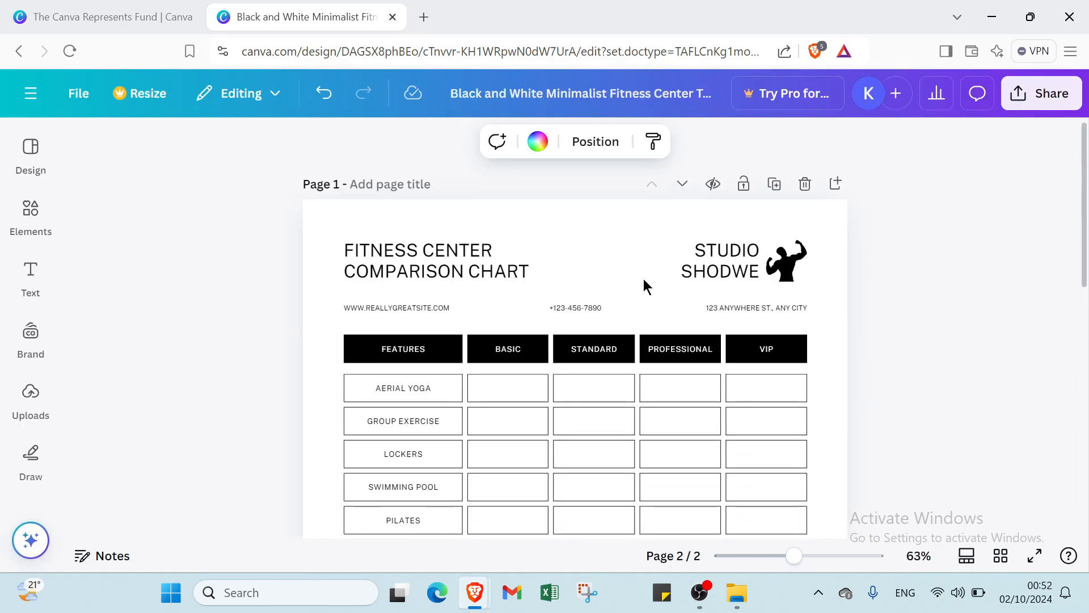
Step: Copy the FEATURES header cell from the chart onto page 2 and place it near the page's upper-left corner
{"action": "scroll", "coordinate": [560, 321], "scroll_direction": "down", "scroll_amount": 3}
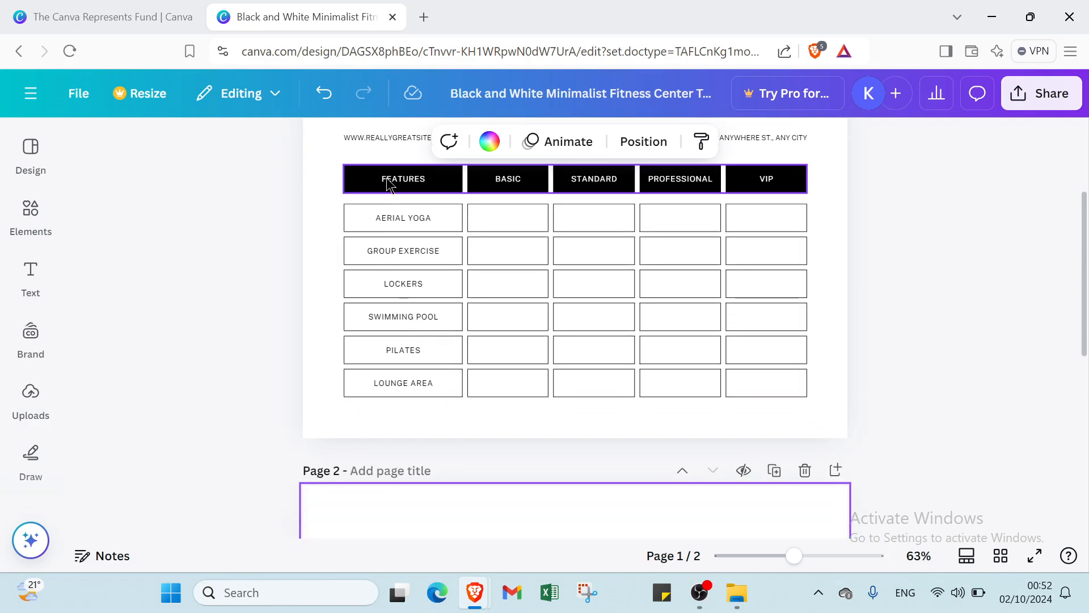
{"action": "left_click", "coordinate": [387, 184]}
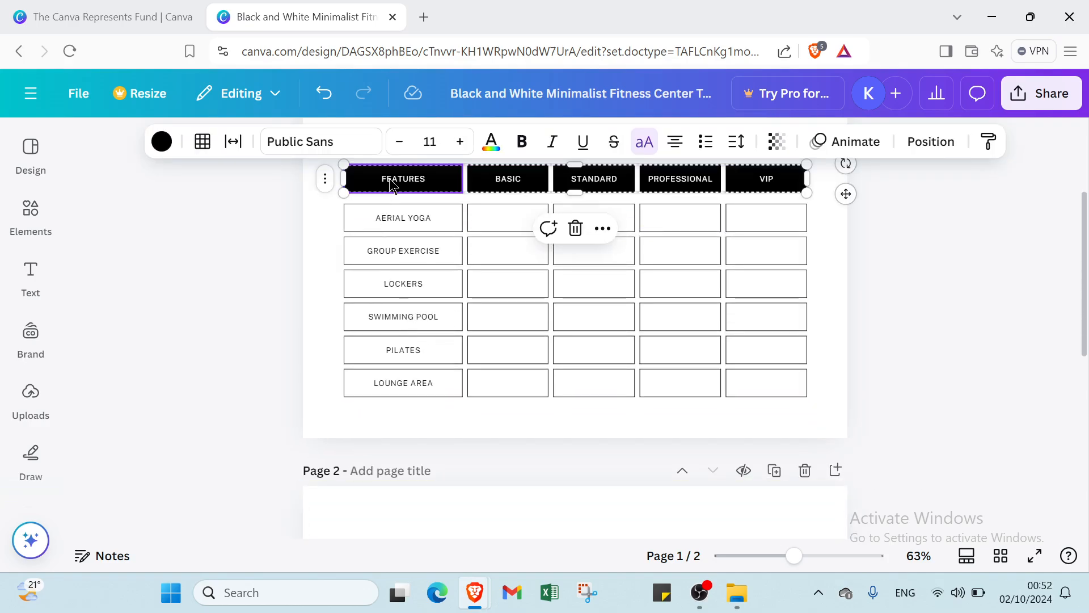
{"action": "scroll", "coordinate": [495, 467], "scroll_direction": "down", "scroll_amount": 4}
{"action": "left_click", "coordinate": [448, 367]}
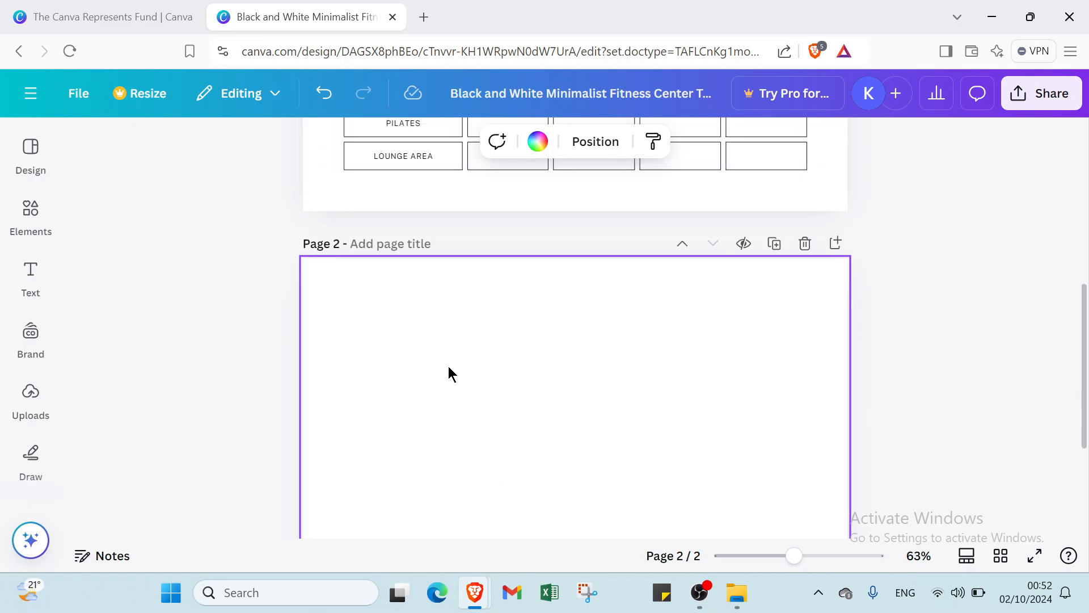
{"action": "key", "text": "ctrl+v"}
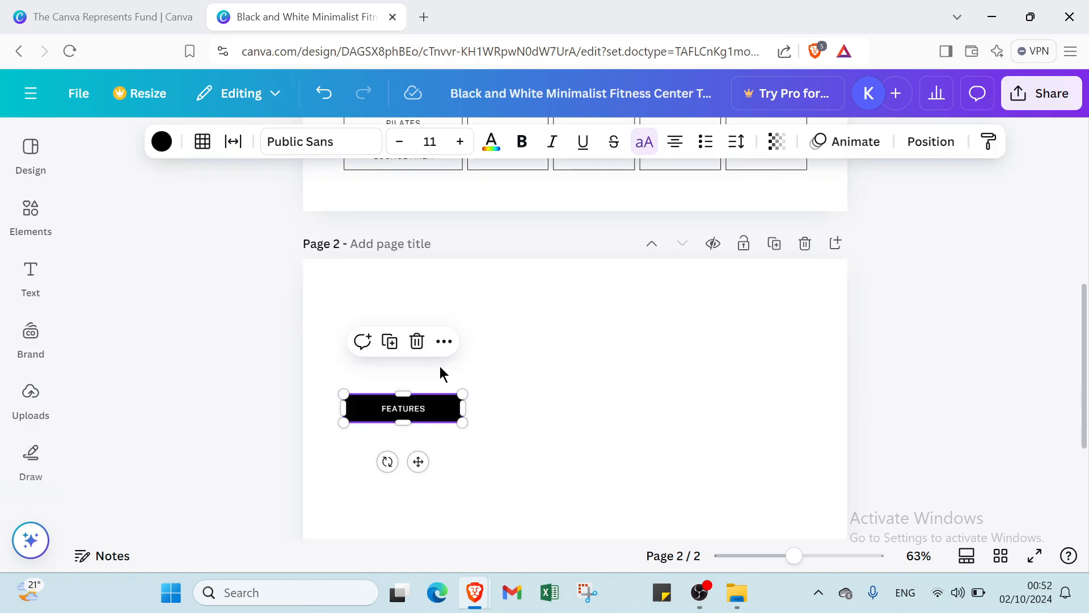
{"action": "left_click_drag", "start_coordinate": [418, 408], "coordinate": [408, 305]}
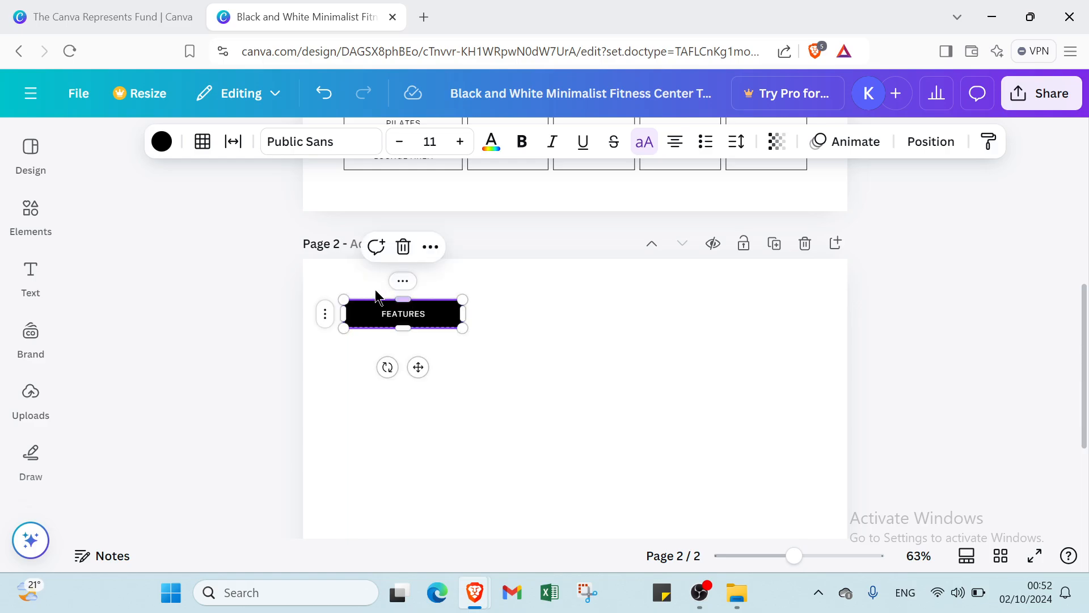
Step: Change the fill of the FEATURES cell on page 2 to gray #a6a6a6
{"action": "left_click", "coordinate": [162, 142]}
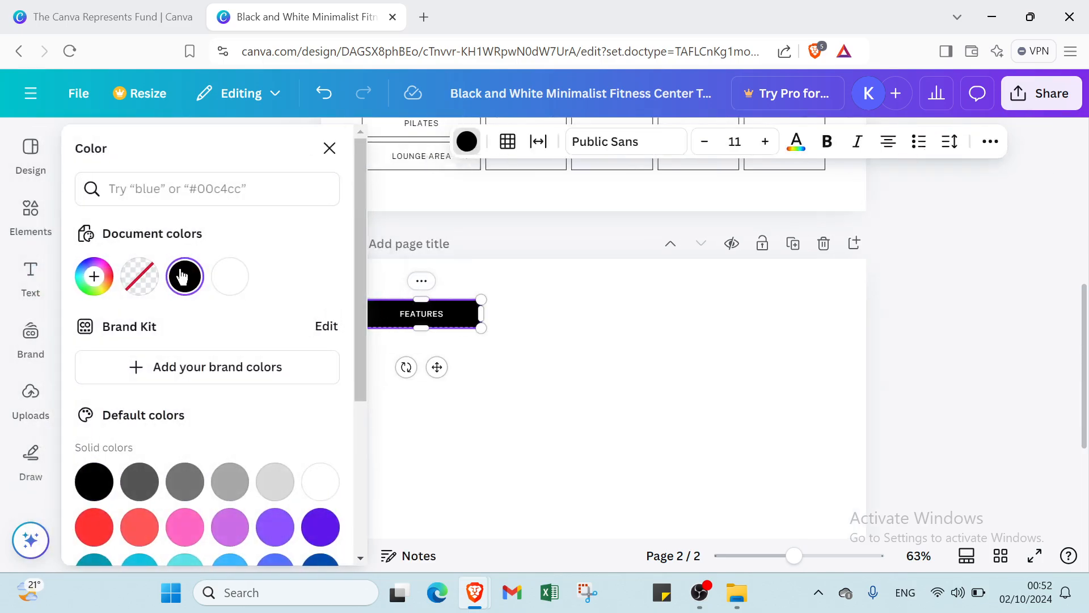
{"action": "left_click", "coordinate": [229, 276]}
{"action": "scroll", "coordinate": [564, 391], "scroll_direction": "up", "scroll_amount": 3}
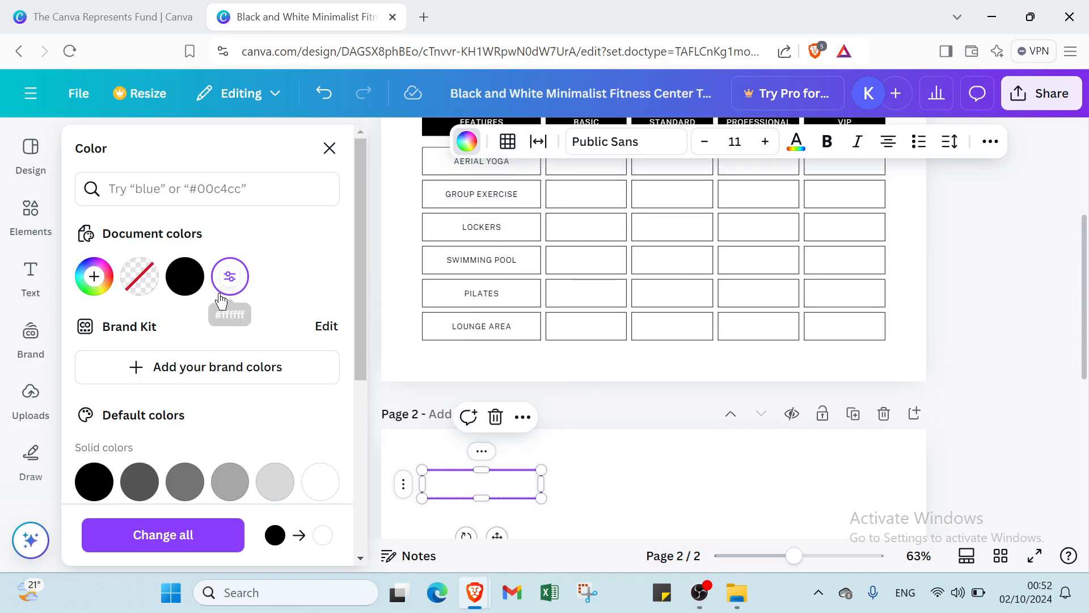
{"action": "scroll", "coordinate": [229, 295], "scroll_direction": "down", "scroll_amount": 5}
{"action": "scroll", "coordinate": [231, 279], "scroll_direction": "up", "scroll_amount": 2}
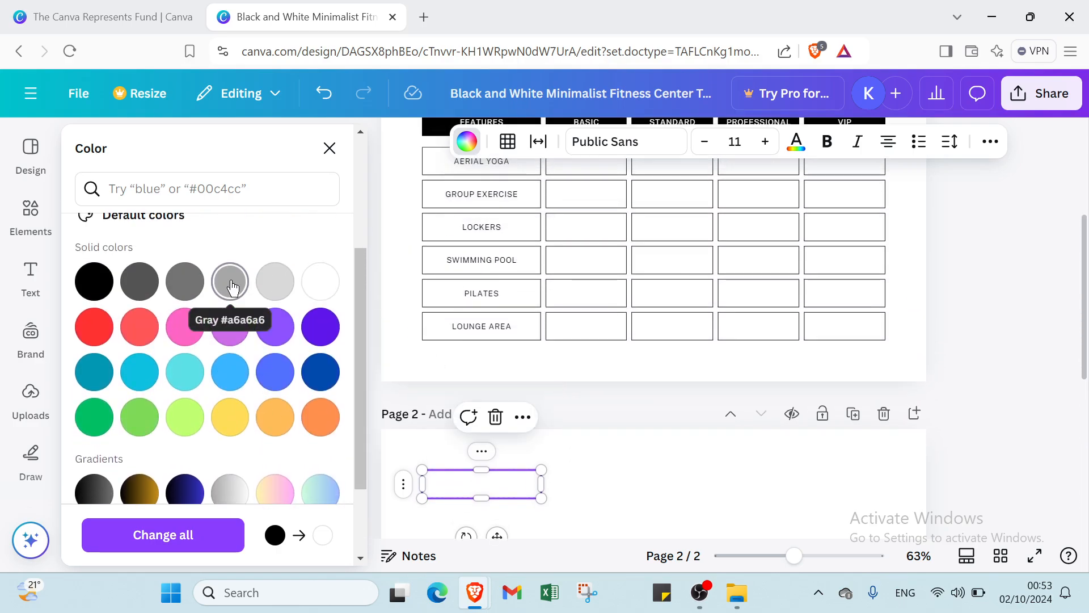
{"action": "left_click", "coordinate": [229, 281]}
Step: Duplicate the gray FEATURES cell on page 2 and place the copy a short distance directly below it
{"action": "scroll", "coordinate": [506, 309], "scroll_direction": "up", "scroll_amount": 3}
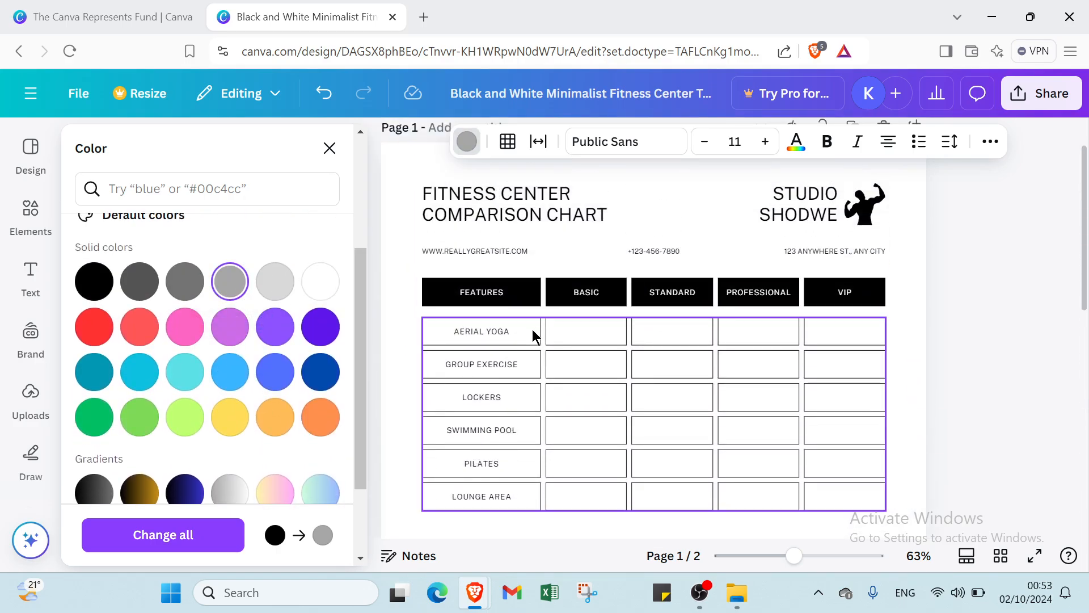
{"action": "left_click", "coordinate": [519, 329]}
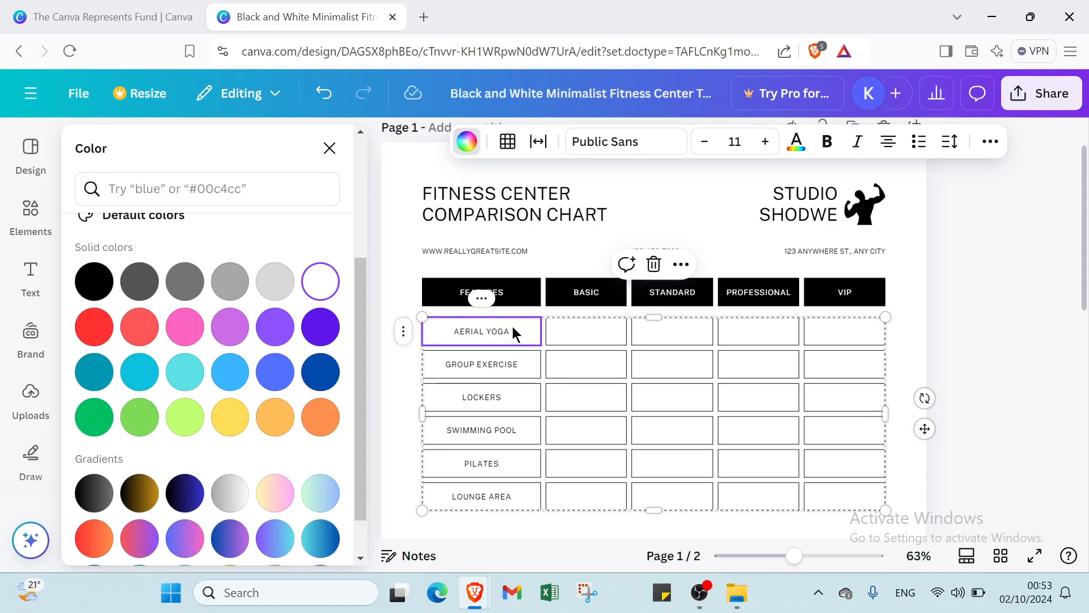
{"action": "scroll", "coordinate": [541, 466], "scroll_direction": "down", "scroll_amount": 3}
{"action": "scroll", "coordinate": [541, 474], "scroll_direction": "down", "scroll_amount": 2}
{"action": "left_click", "coordinate": [478, 314]}
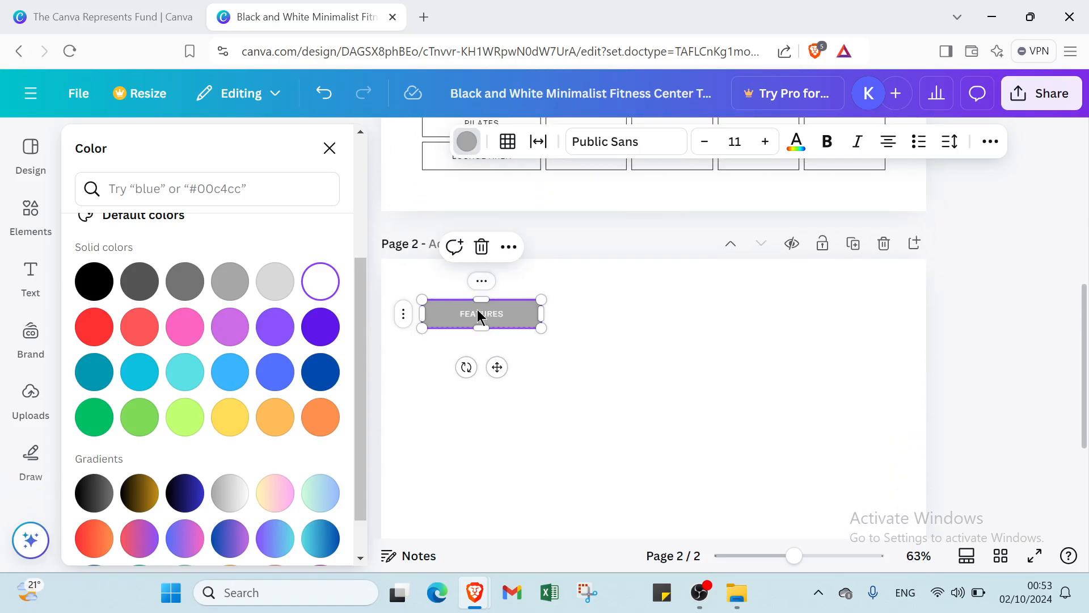
{"action": "left_click", "coordinate": [482, 283]}
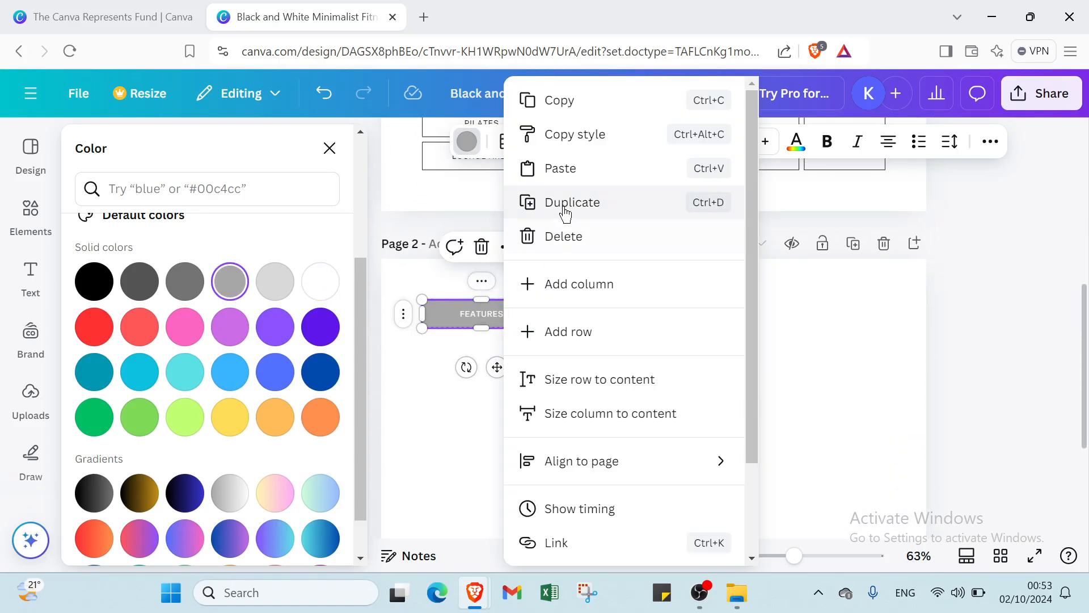
{"action": "left_click", "coordinate": [565, 205]}
{"action": "left_click_drag", "start_coordinate": [497, 326], "coordinate": [491, 366]}
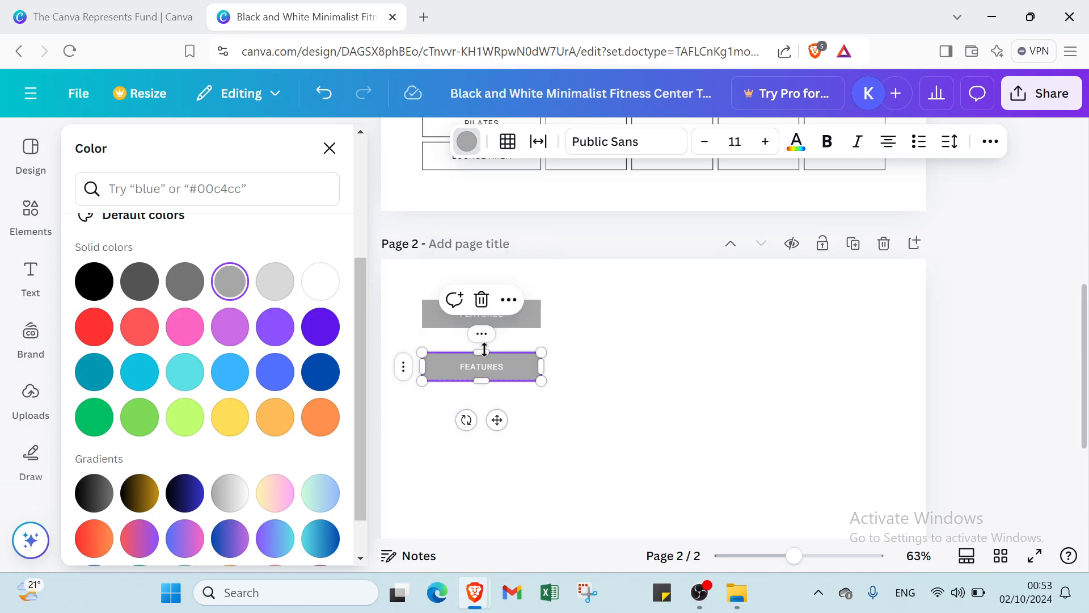
Step: Try white and no fill on the lower FEATURES cell, and settle on the solid yellow fill
{"action": "left_click", "coordinate": [321, 296]}
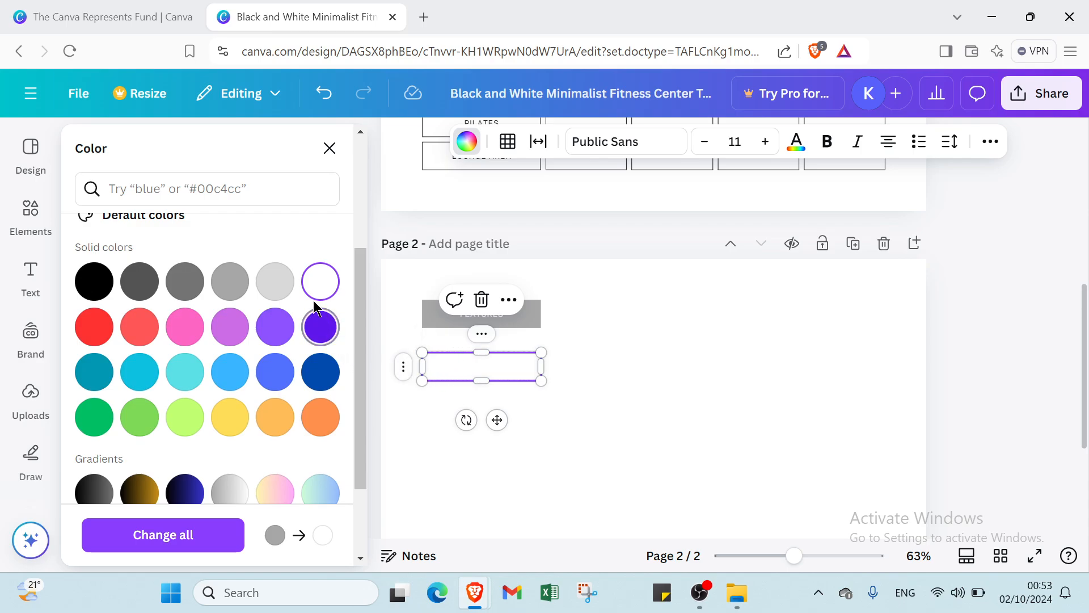
{"action": "scroll", "coordinate": [276, 297], "scroll_direction": "down", "scroll_amount": 1}
{"action": "scroll", "coordinate": [276, 297], "scroll_direction": "up", "scroll_amount": 5}
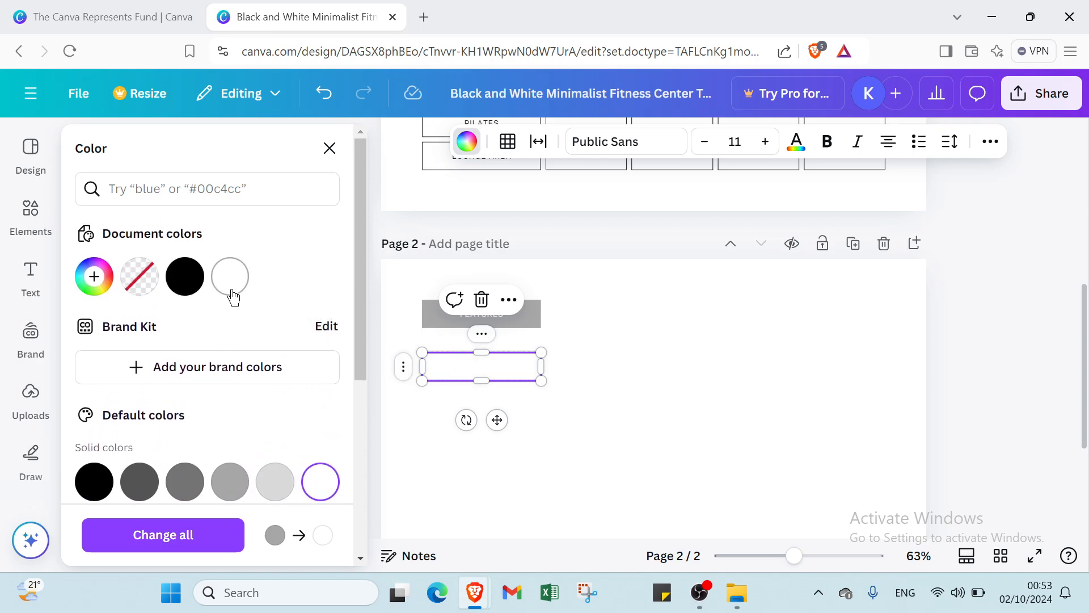
{"action": "left_click", "coordinate": [147, 290]}
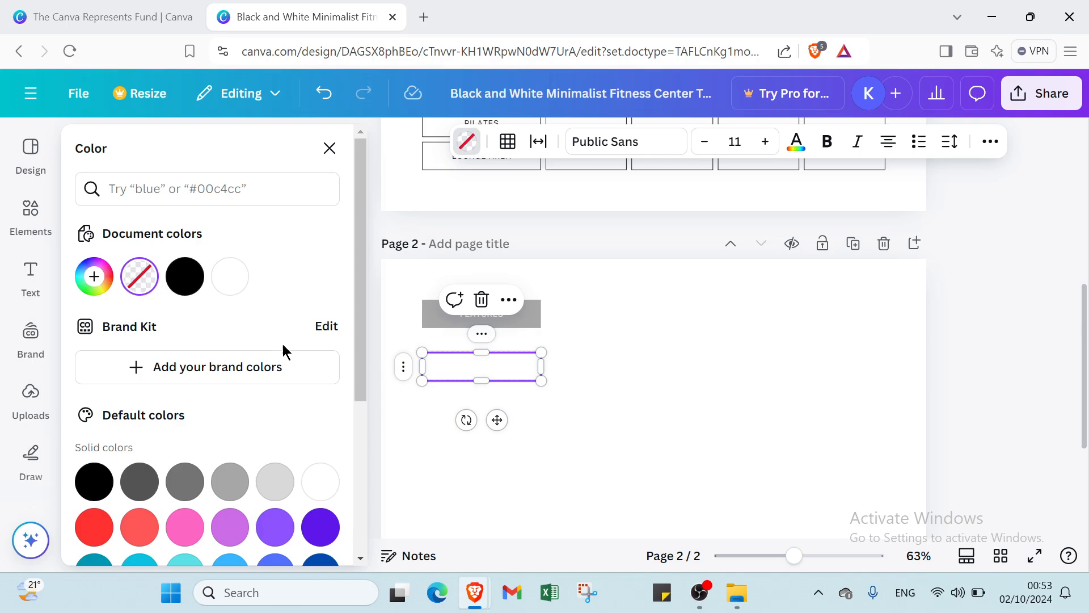
{"action": "scroll", "coordinate": [268, 335], "scroll_direction": "down", "scroll_amount": 4}
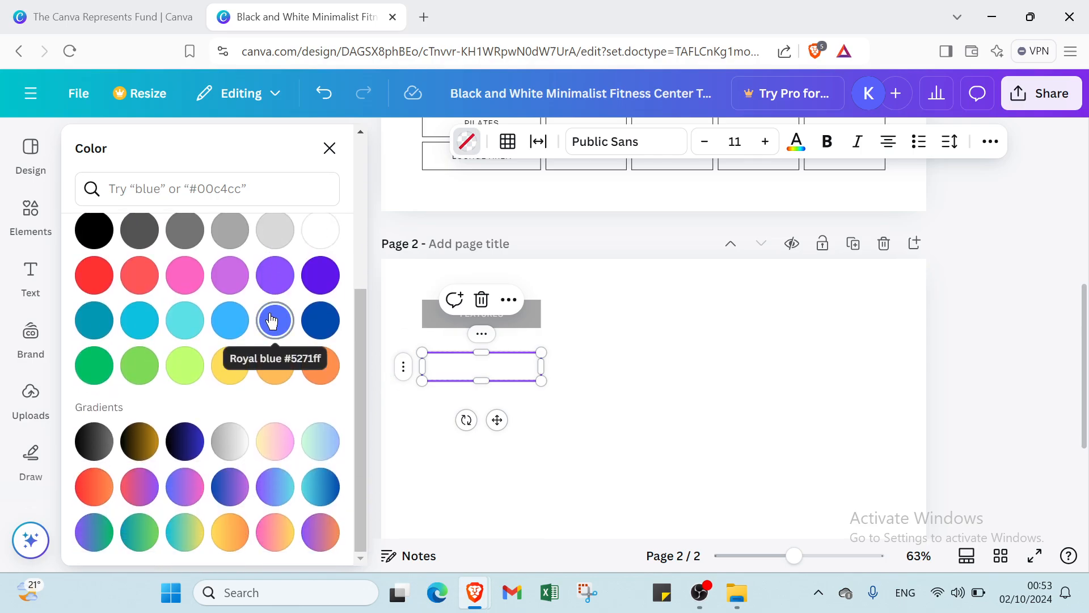
{"action": "left_click", "coordinate": [245, 369]}
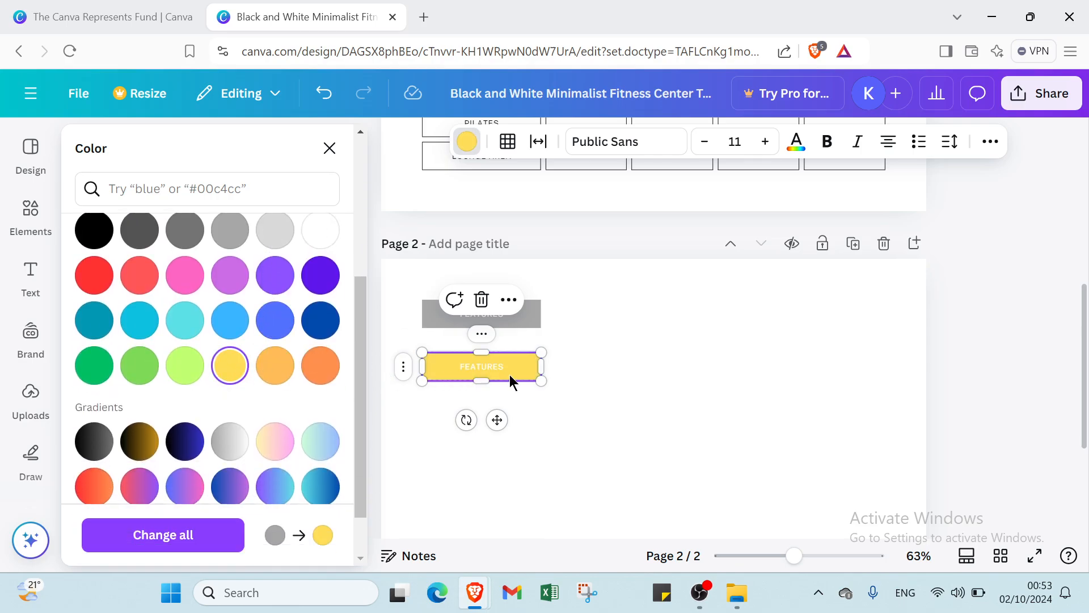
Step: Duplicate the yellow FEATURES cell on page 2 three times, stacking the copies below it in the same column
{"action": "left_click", "coordinate": [482, 334]}
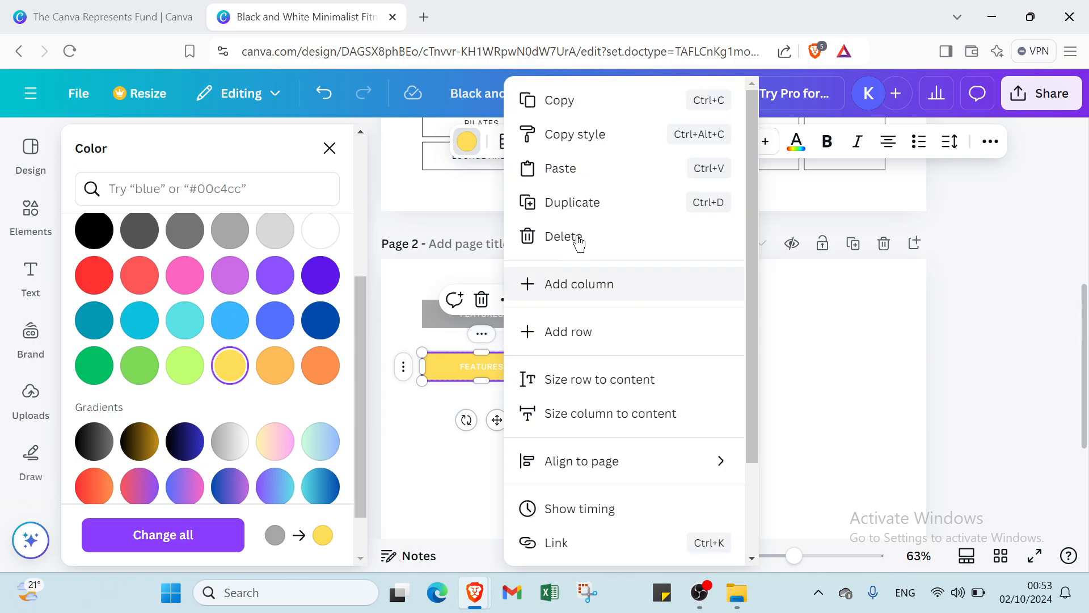
{"action": "left_click", "coordinate": [573, 205]}
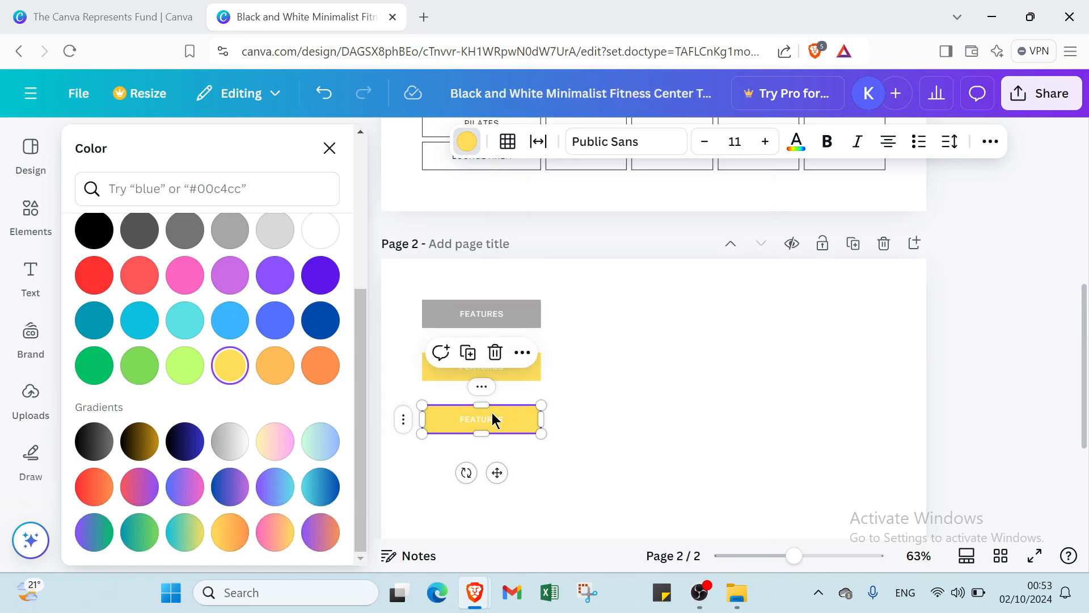
{"action": "left_click", "coordinate": [482, 386]}
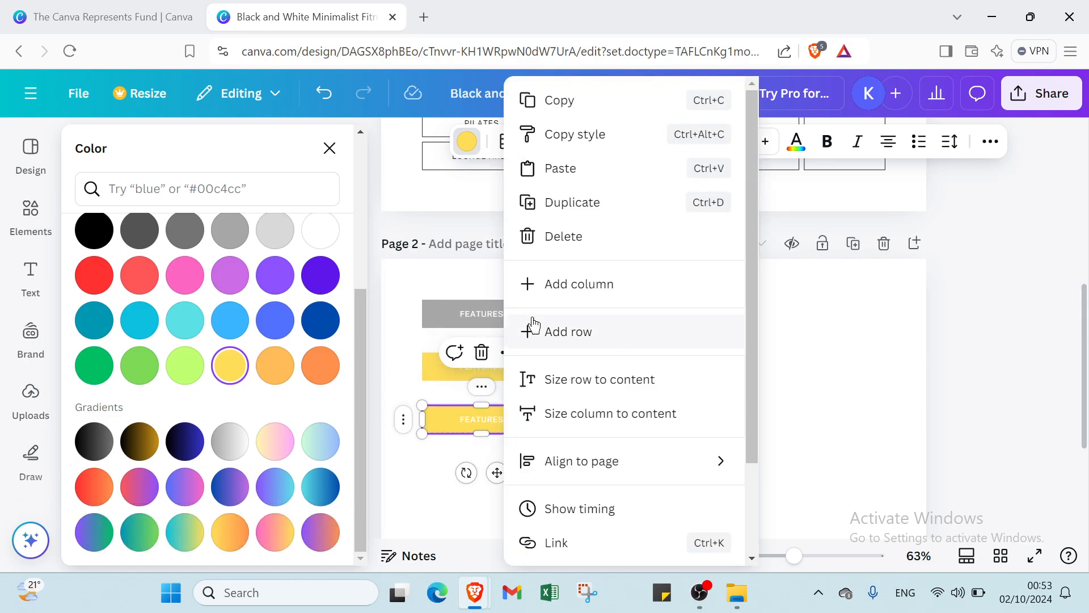
{"action": "left_click", "coordinate": [569, 193]}
{"action": "scroll", "coordinate": [504, 405], "scroll_direction": "down", "scroll_amount": 2}
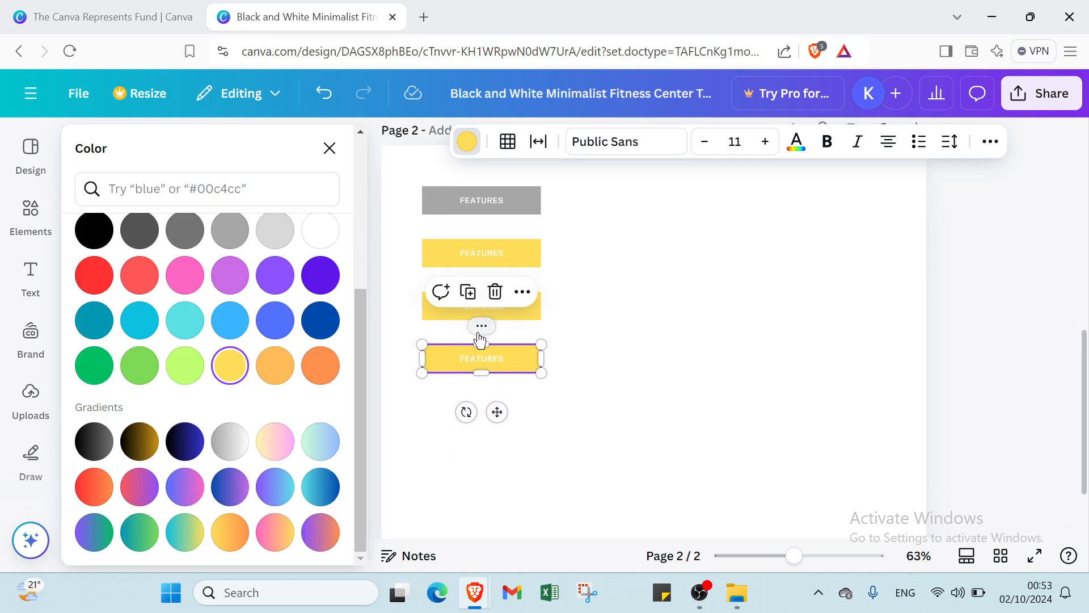
{"action": "left_click", "coordinate": [482, 329]}
{"action": "left_click", "coordinate": [560, 208]}
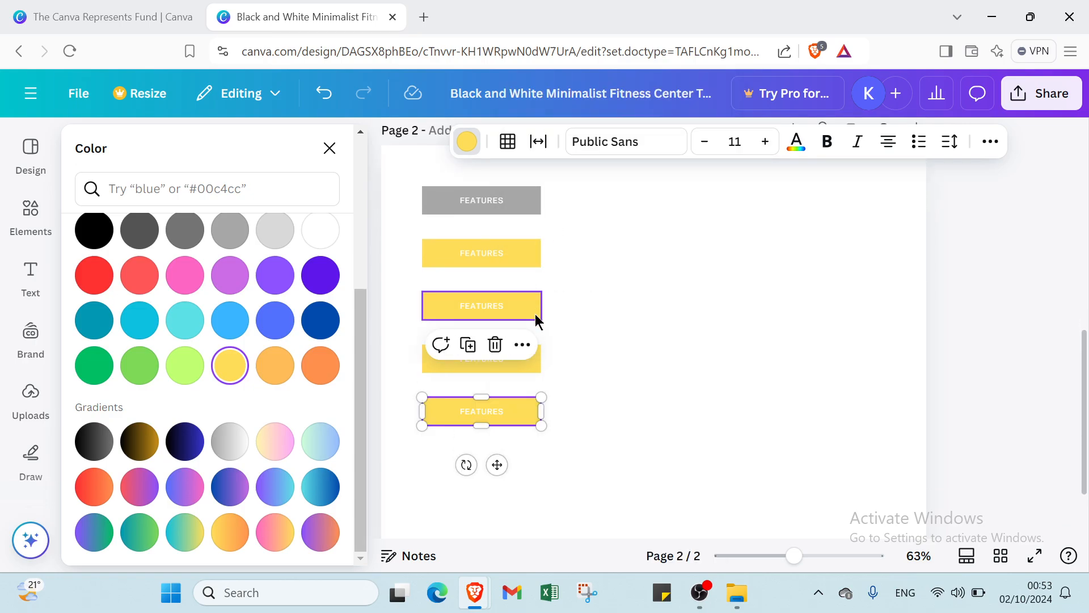
Step: Move the two lowest yellow FEATURES cells farther down page 2, keeping them aligned with the column
{"action": "scroll", "coordinate": [530, 329], "scroll_direction": "down", "scroll_amount": 2}
{"action": "scroll", "coordinate": [520, 328], "scroll_direction": "up", "scroll_amount": 2}
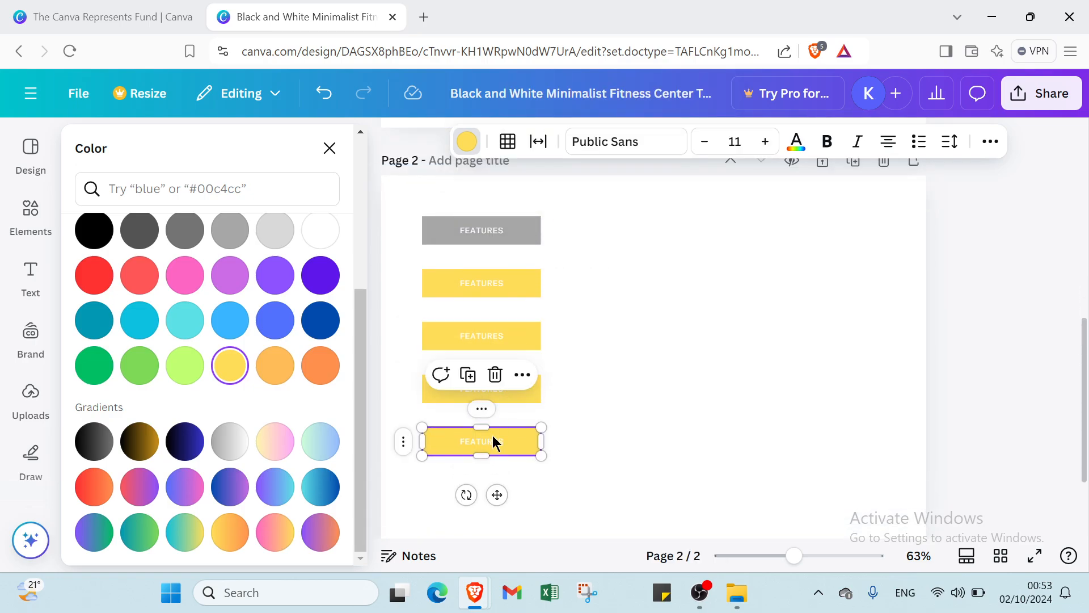
{"action": "left_click_drag", "start_coordinate": [493, 443], "coordinate": [489, 486]}
{"action": "double_click", "coordinate": [488, 486]}
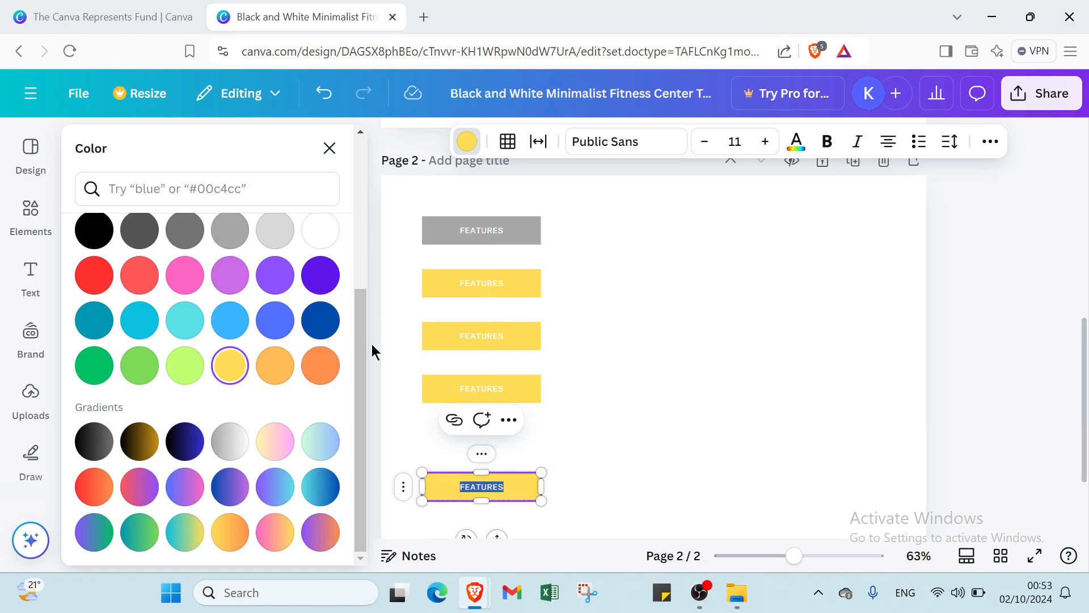
{"action": "left_click_drag", "start_coordinate": [464, 392], "coordinate": [459, 413]}
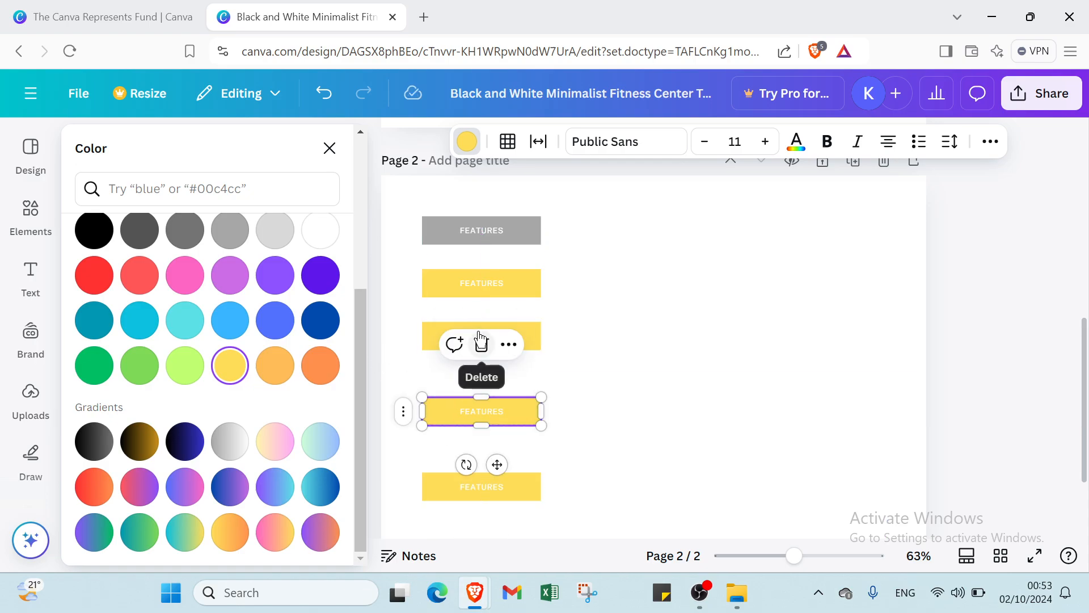
{"action": "left_click_drag", "start_coordinate": [499, 498], "coordinate": [498, 524]}
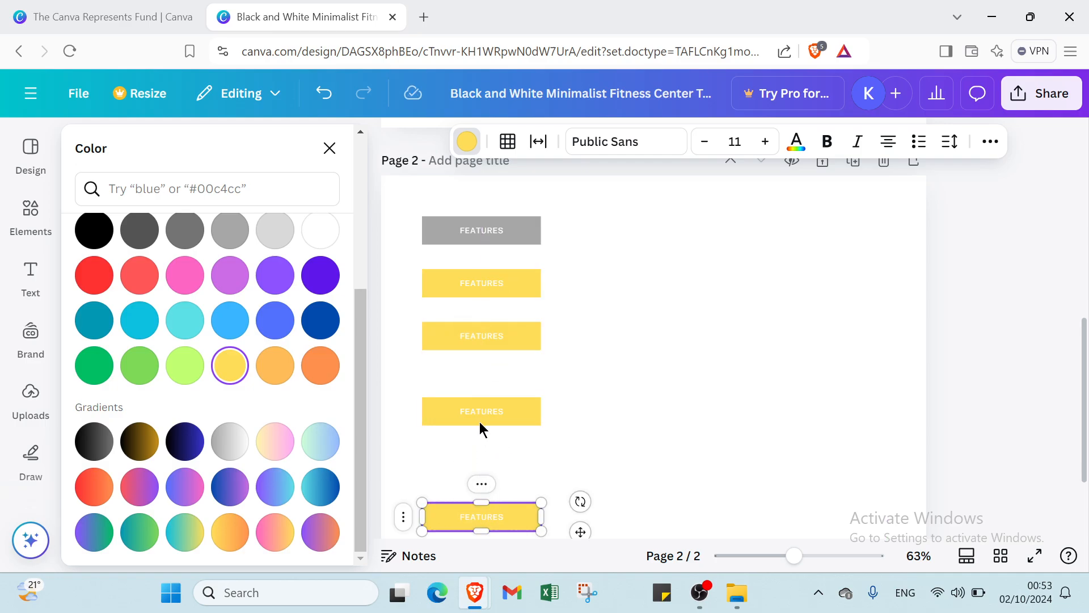
{"action": "left_click", "coordinate": [481, 425]}
{"action": "left_click_drag", "start_coordinate": [482, 426], "coordinate": [476, 457]}
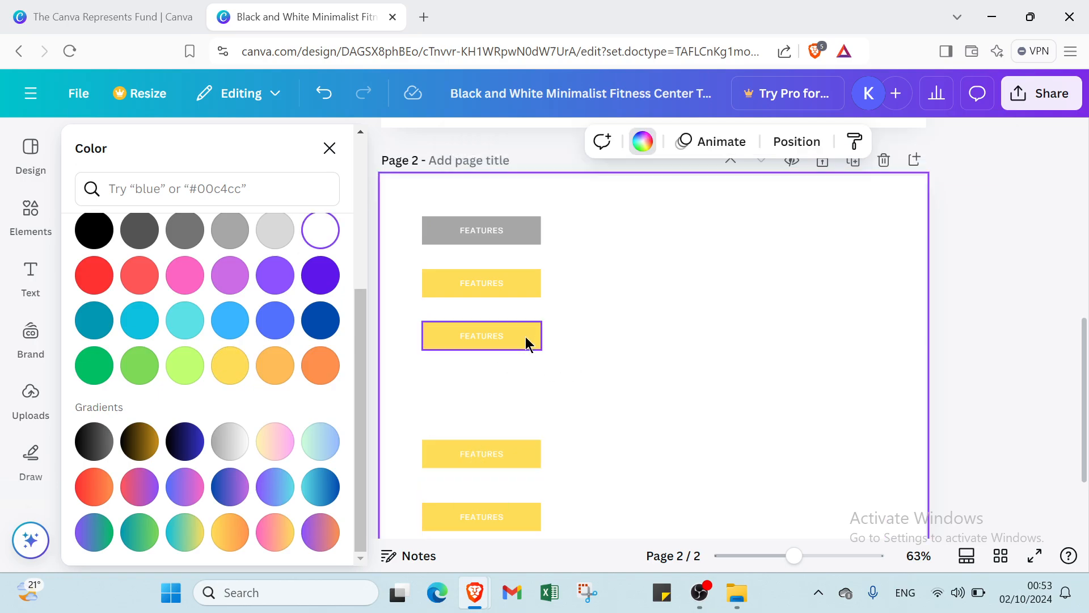
Step: Move the second yellow cell midway between its neighbors and shift the lowest one slightly closer to the page's lower edge
{"action": "left_click_drag", "start_coordinate": [526, 338], "coordinate": [523, 369]}
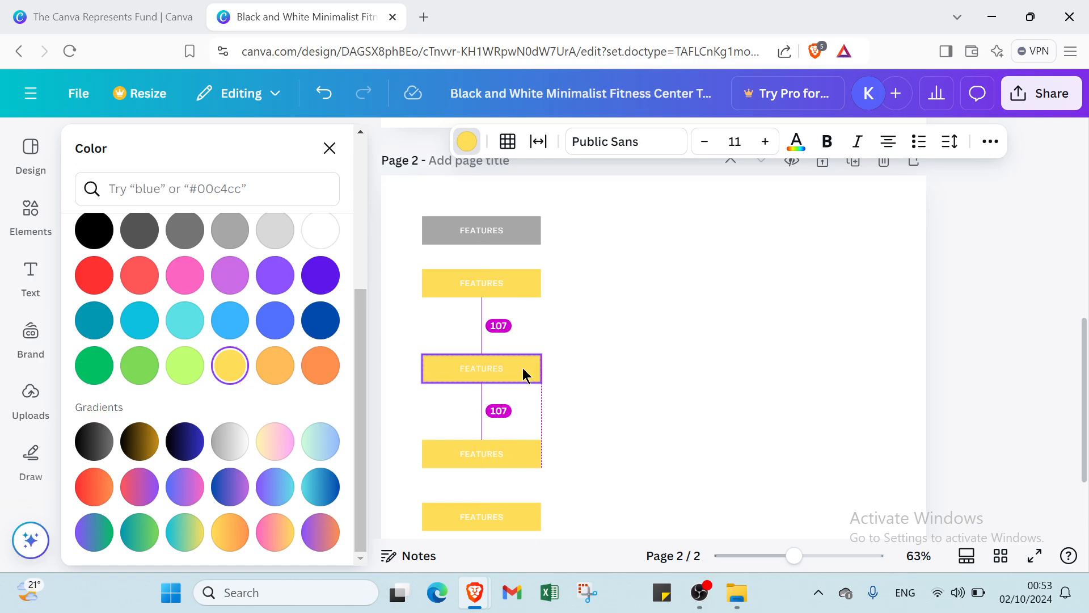
{"action": "left_click", "coordinate": [642, 313]}
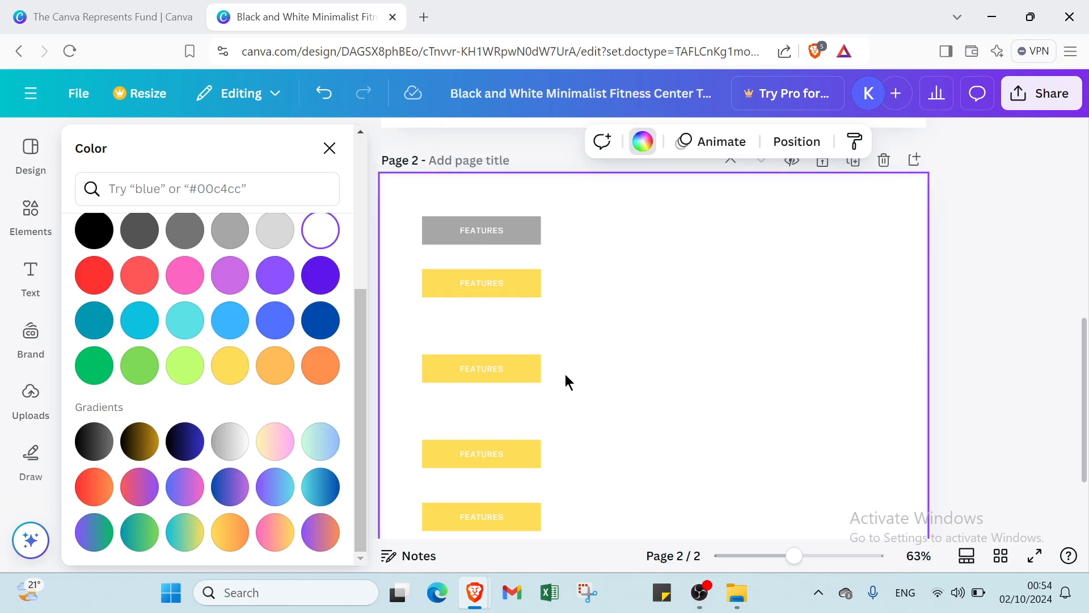
{"action": "left_click", "coordinate": [503, 370]}
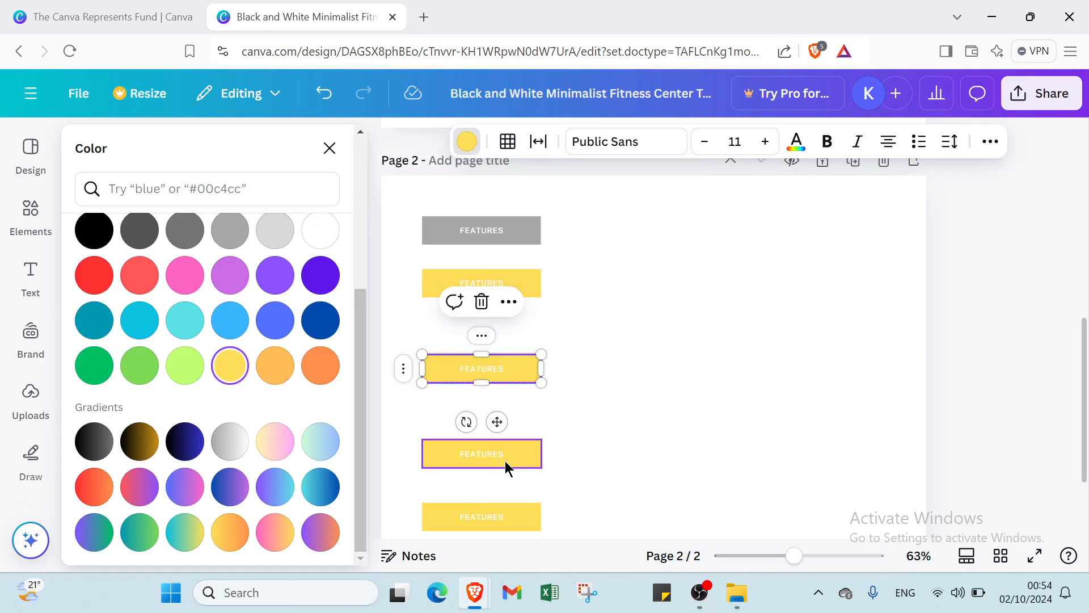
{"action": "left_click_drag", "start_coordinate": [505, 461], "coordinate": [505, 464]}
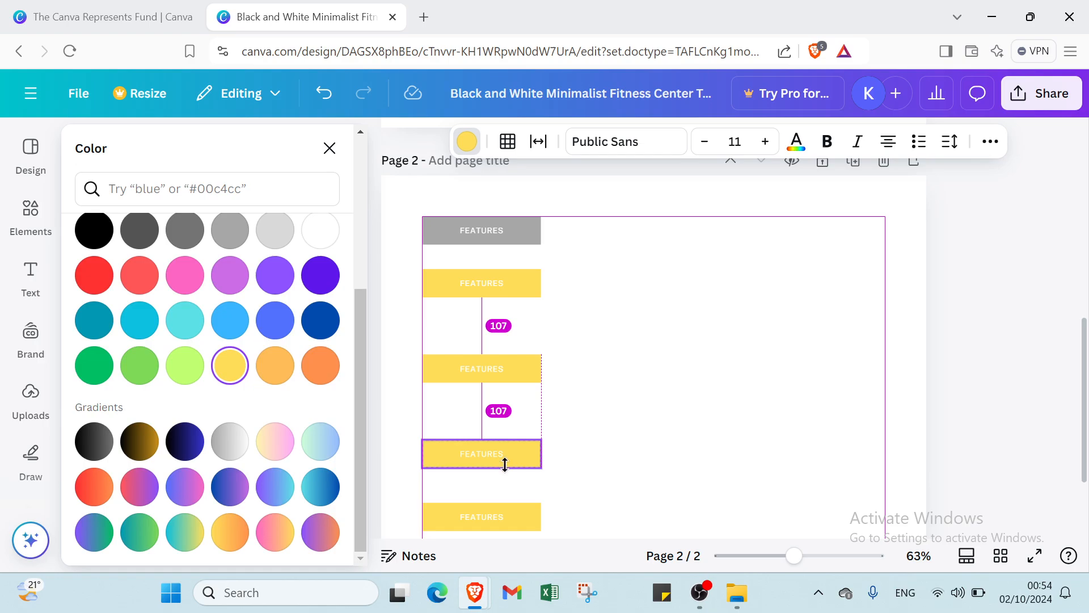
{"action": "scroll", "coordinate": [530, 414], "scroll_direction": "down", "scroll_amount": 2}
{"action": "left_click", "coordinate": [529, 413]}
{"action": "mouse_move", "coordinate": [529, 414]}
{"action": "left_mouse_down"}
{"action": "mouse_move", "coordinate": [531, 435]}
{"action": "mouse_move", "coordinate": [533, 421]}
{"action": "left_mouse_up"}
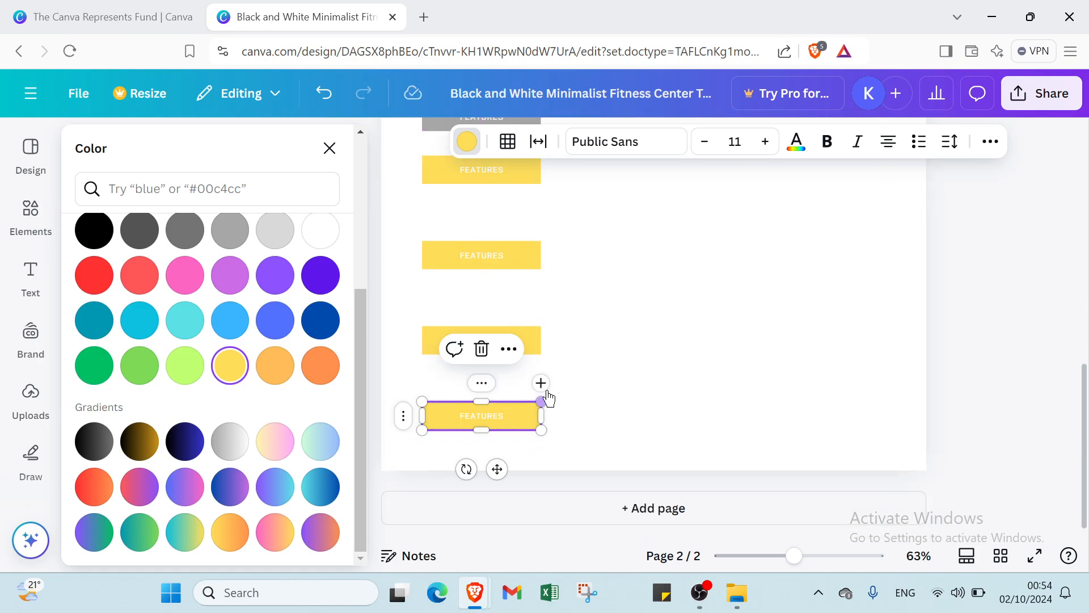
{"action": "left_click", "coordinate": [645, 324]}
{"action": "scroll", "coordinate": [645, 323], "scroll_direction": "up", "scroll_amount": 5}
{"action": "scroll", "coordinate": [586, 395], "scroll_direction": "down", "scroll_amount": 4}
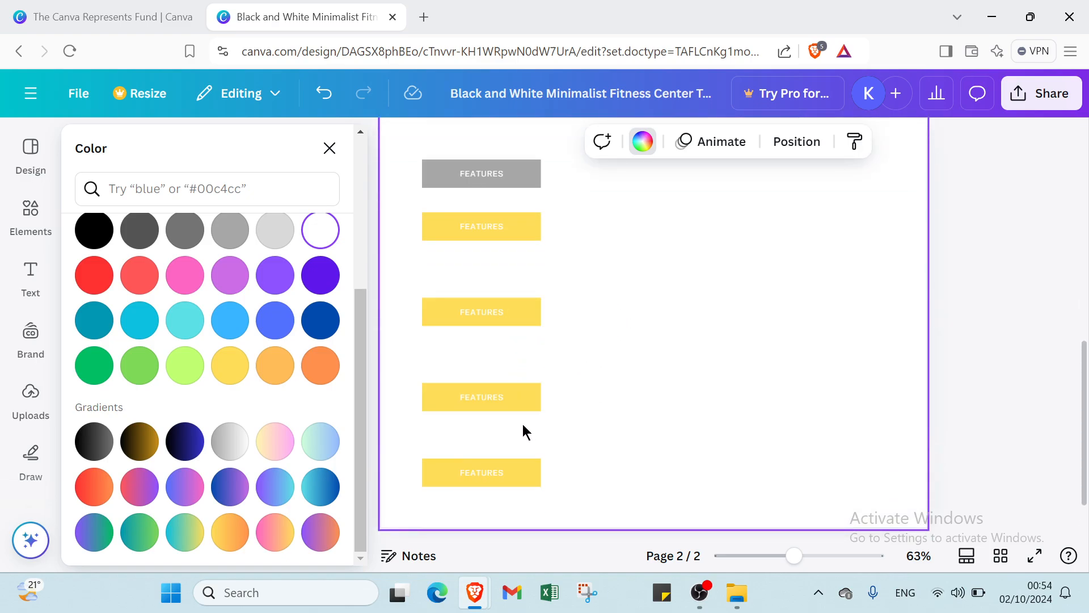
Step: Reposition the lower three yellow FEATURES cells so all four yellow cells are evenly spaced down the column
{"action": "left_click_drag", "start_coordinate": [513, 394], "coordinate": [518, 389]}
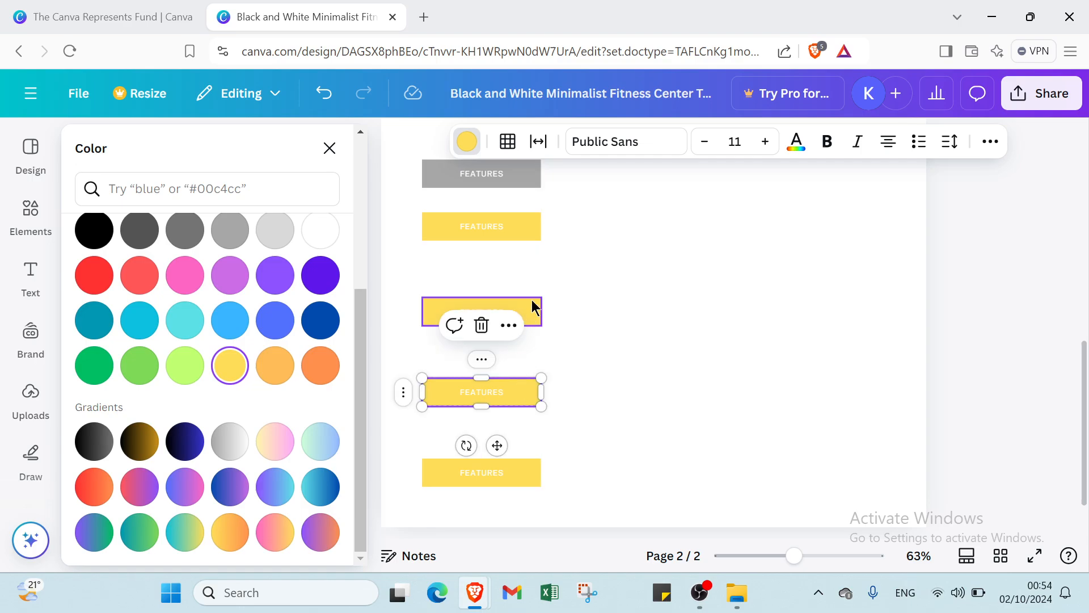
{"action": "left_click_drag", "start_coordinate": [533, 304], "coordinate": [530, 285]}
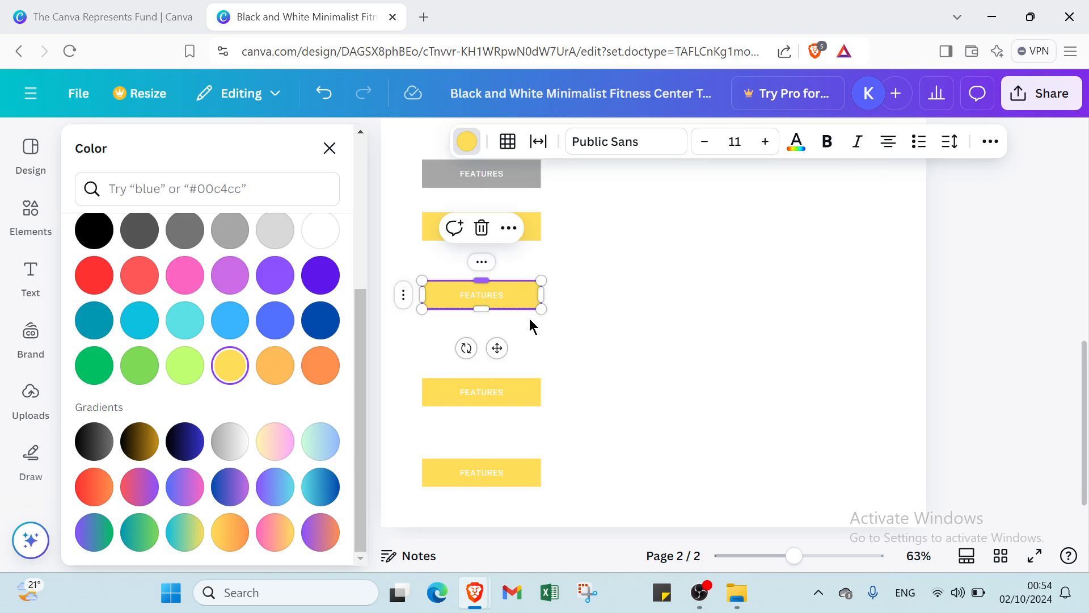
{"action": "left_click_drag", "start_coordinate": [518, 386], "coordinate": [518, 345]}
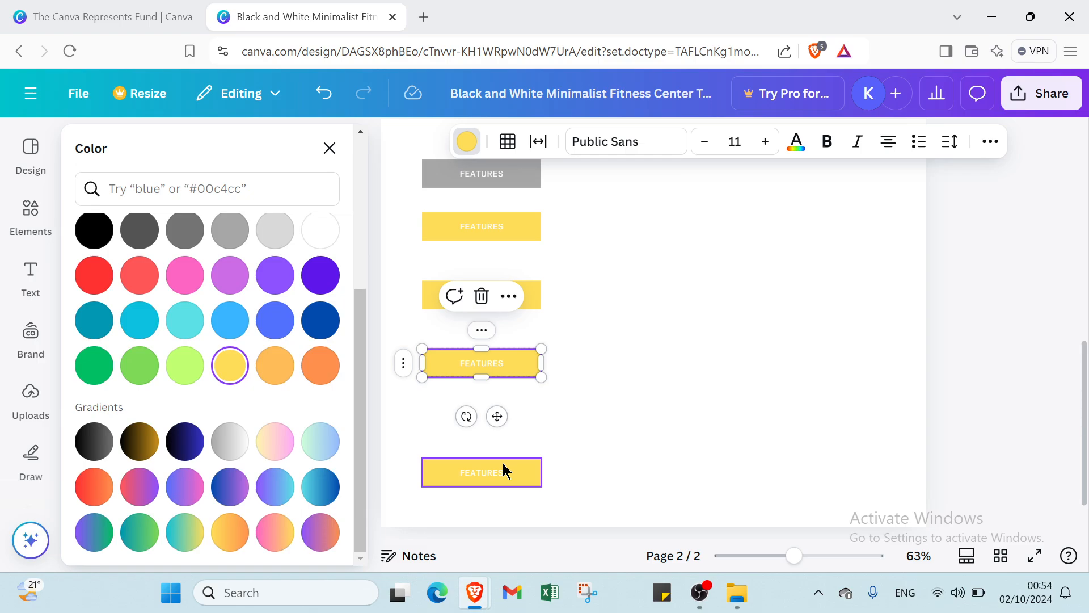
{"action": "left_click", "coordinate": [459, 472]}
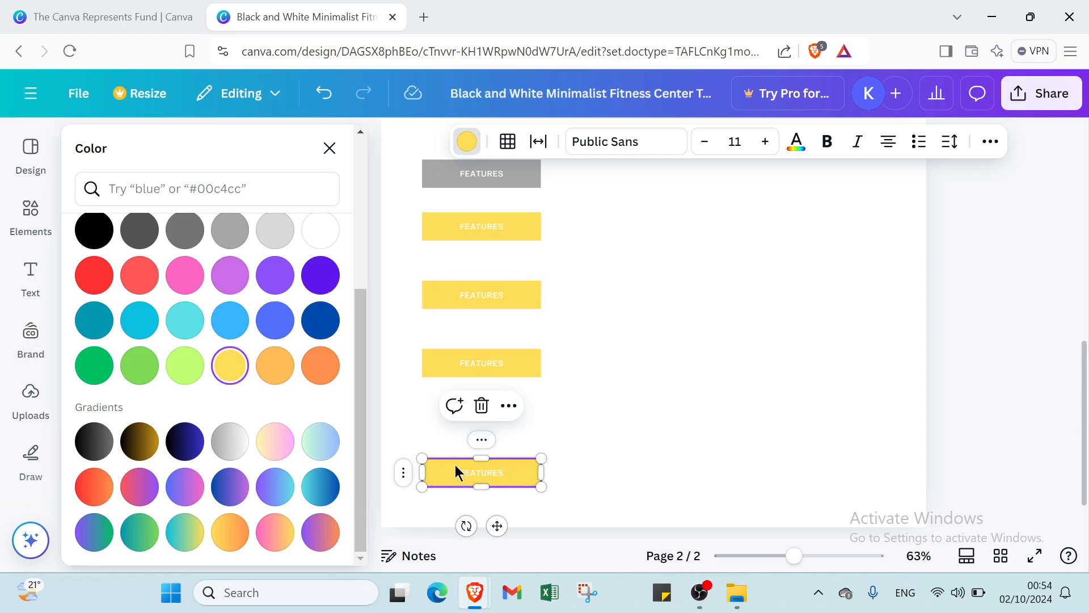
{"action": "left_click_drag", "start_coordinate": [459, 472], "coordinate": [457, 428]}
{"action": "left_click", "coordinate": [684, 272]}
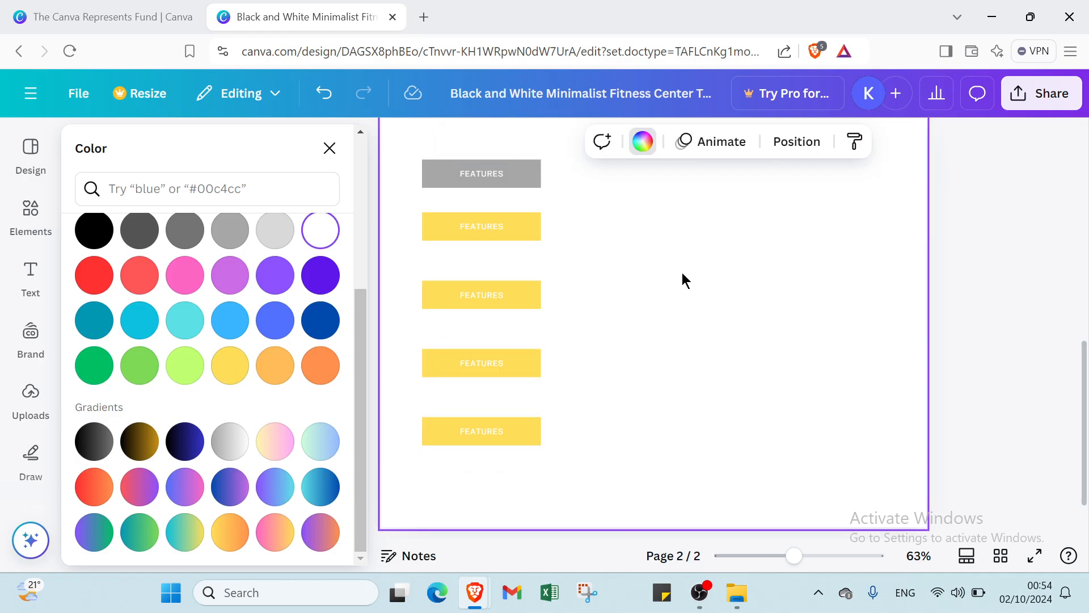
Step: Copy the chart's BASIC header cell onto page 2, place it to the right of the gray FEATURES cell, and fill it gray
{"action": "scroll", "coordinate": [666, 297], "scroll_direction": "up", "scroll_amount": 3}
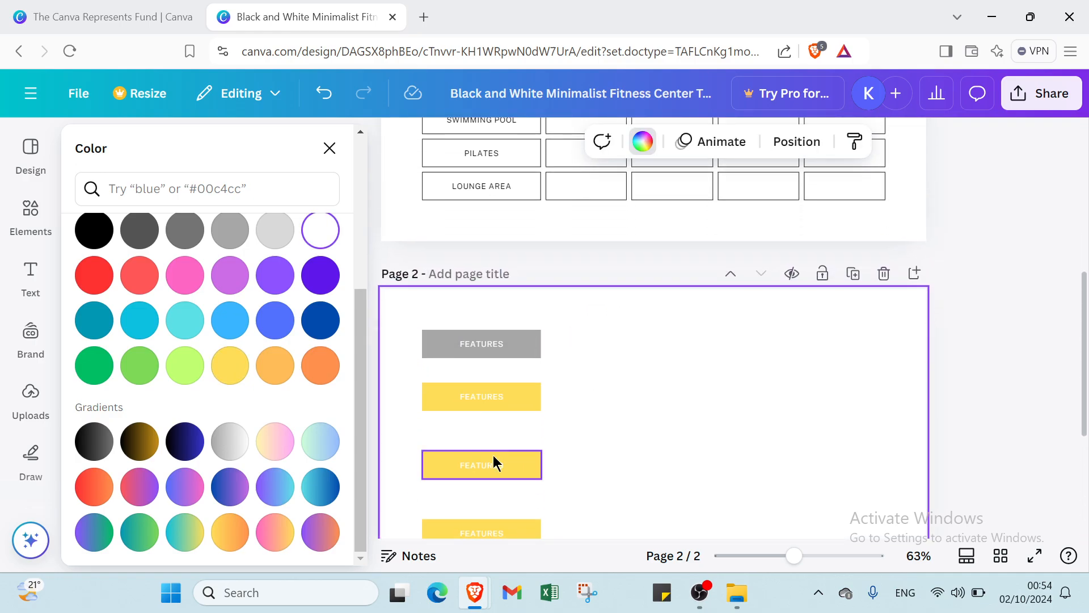
{"action": "scroll", "coordinate": [493, 463], "scroll_direction": "up", "scroll_amount": 5}
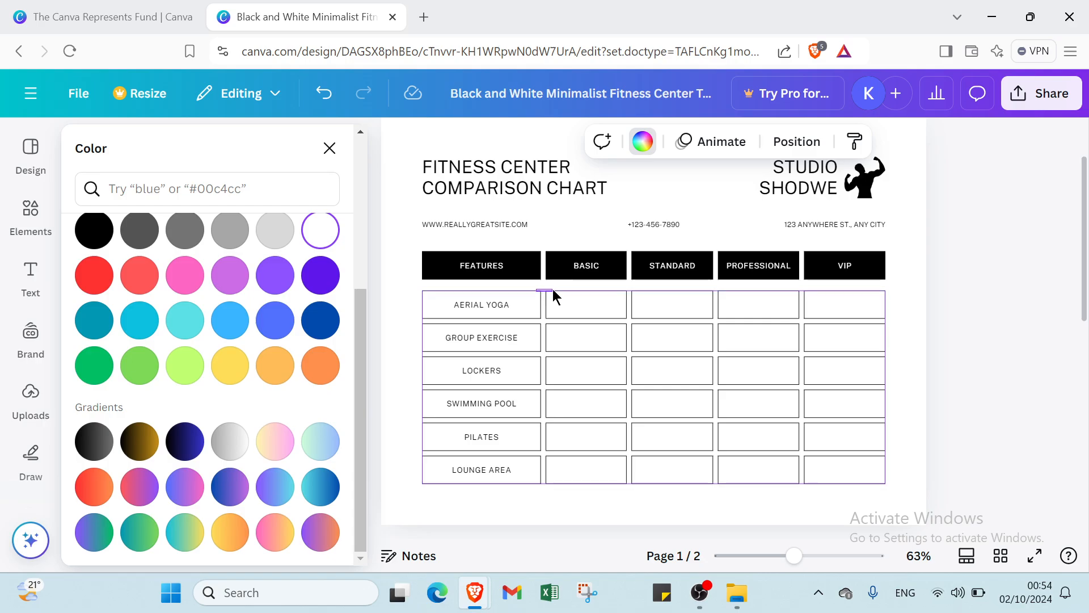
{"action": "left_click", "coordinate": [553, 272]}
{"action": "left_click", "coordinate": [554, 270]}
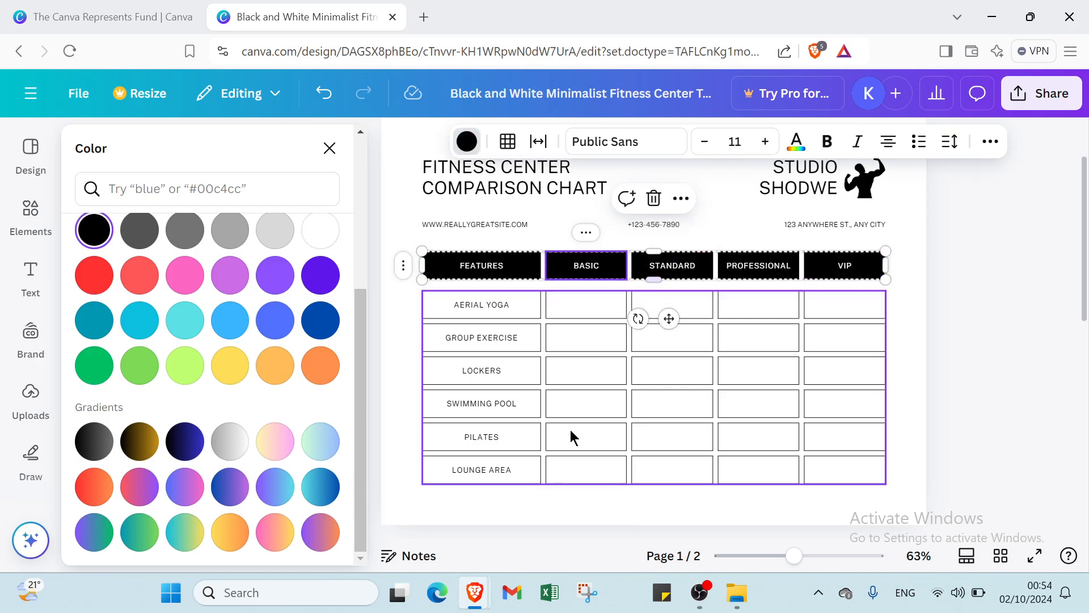
{"action": "scroll", "coordinate": [570, 429], "scroll_direction": "down", "scroll_amount": 5}
{"action": "left_click", "coordinate": [599, 344]}
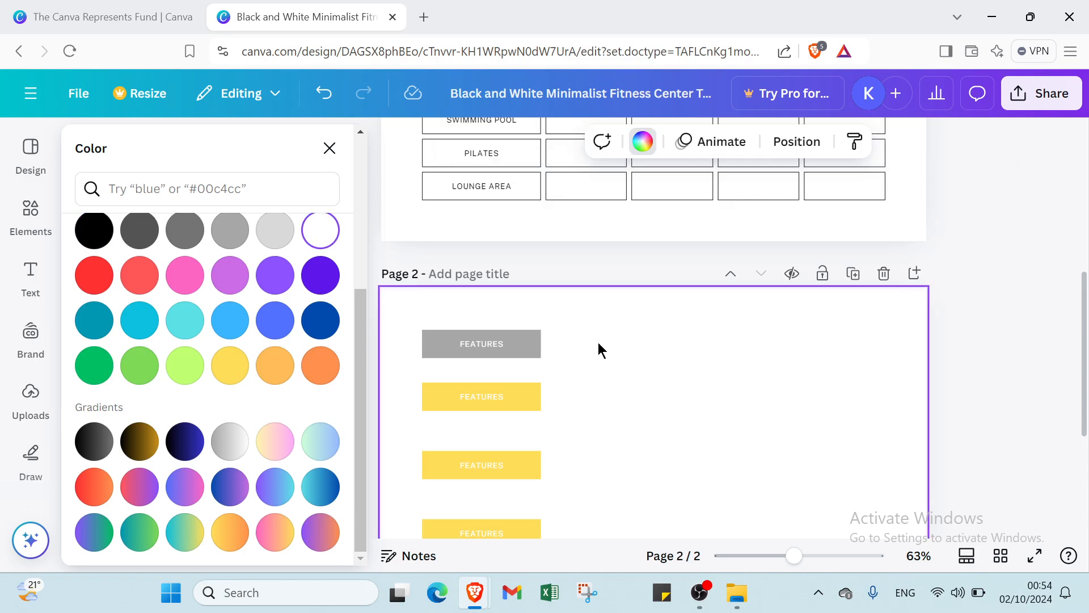
{"action": "key", "text": "ctrl+v"}
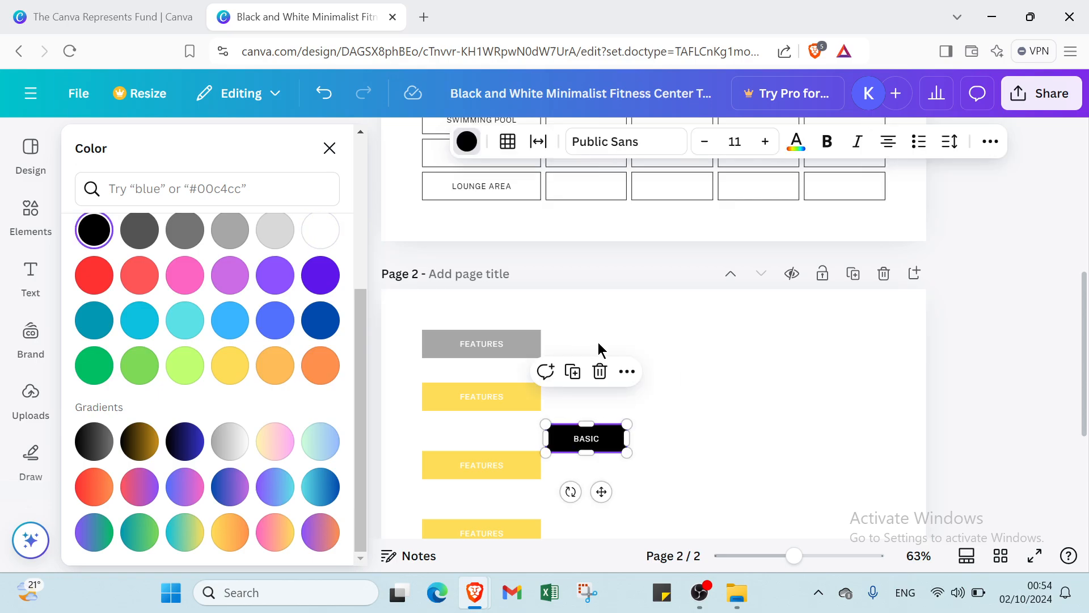
{"action": "left_click_drag", "start_coordinate": [607, 442], "coordinate": [666, 348]}
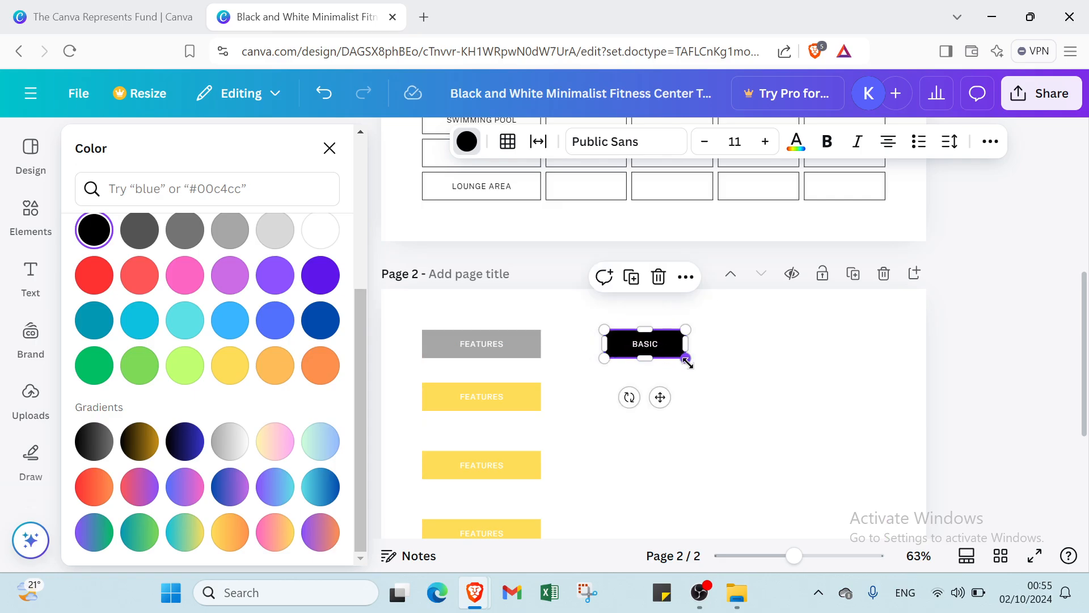
{"action": "left_click", "coordinate": [221, 237]}
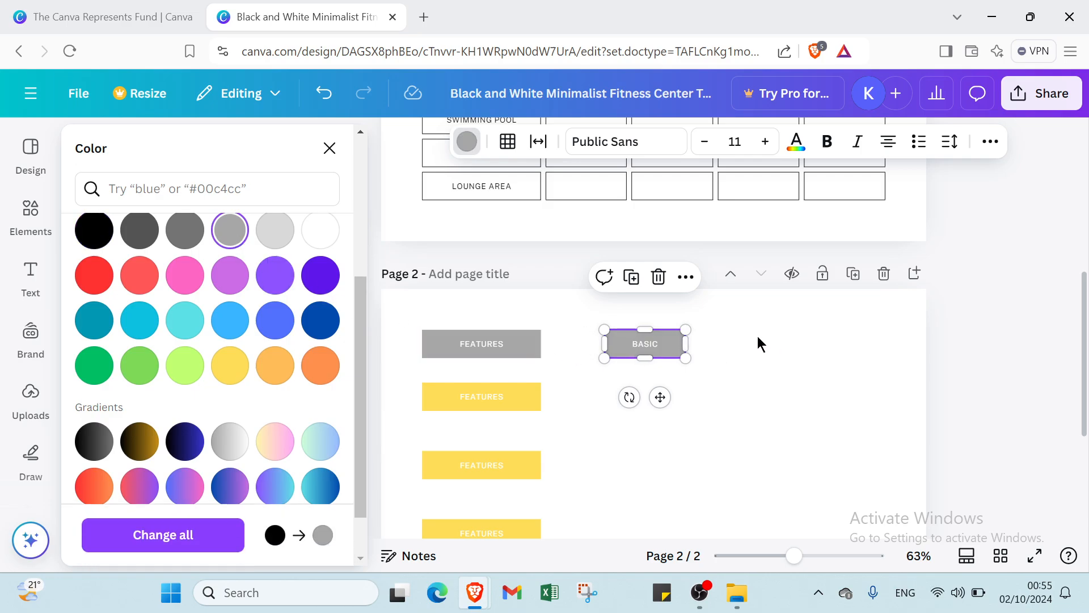
Step: Duplicate the gray BASIC cell and place the copy to its right, level with the header row on page 2
{"action": "scroll", "coordinate": [760, 344], "scroll_direction": "up", "scroll_amount": 5}
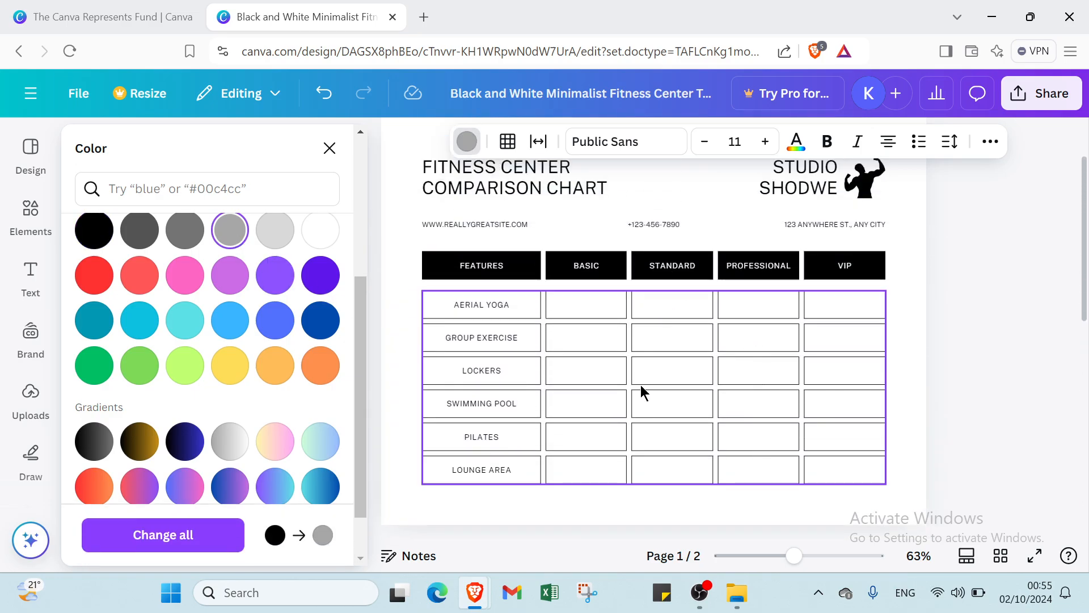
{"action": "scroll", "coordinate": [642, 392], "scroll_direction": "down", "scroll_amount": 3}
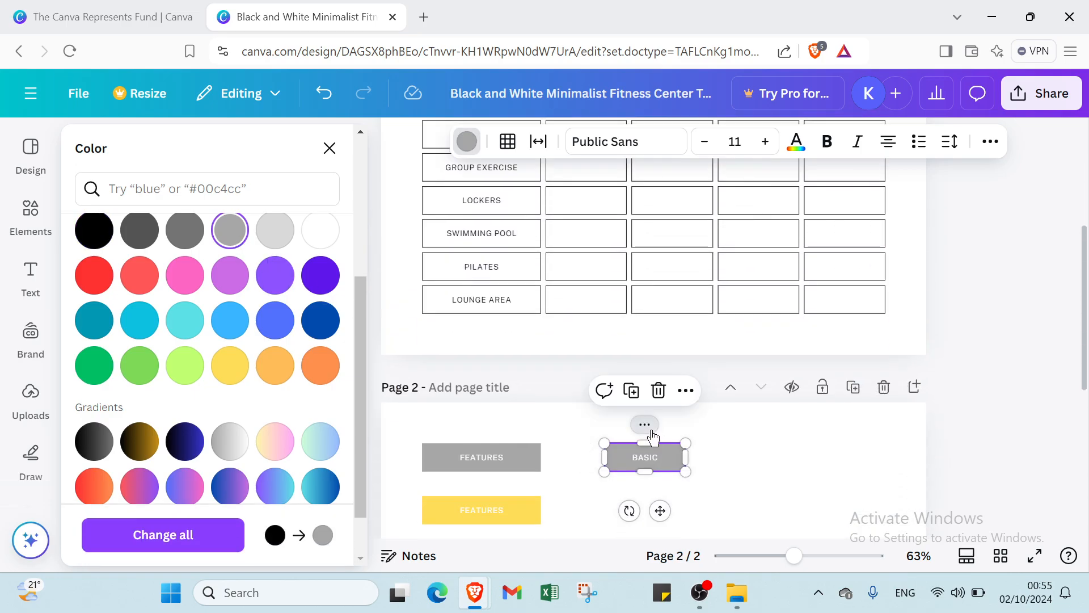
{"action": "left_click", "coordinate": [651, 432]}
{"action": "left_click", "coordinate": [743, 204]}
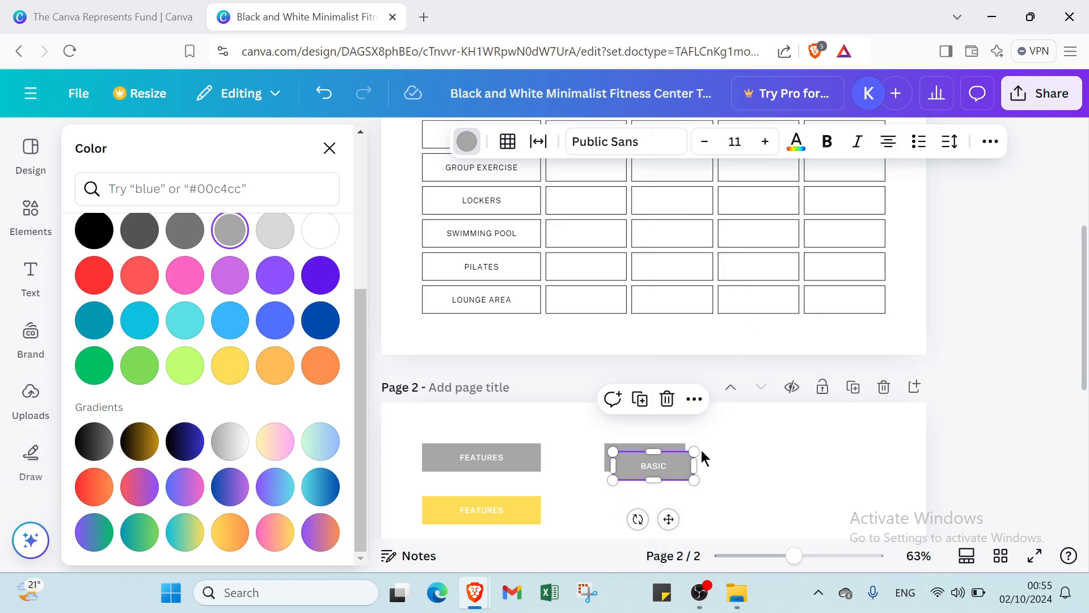
{"action": "left_click_drag", "start_coordinate": [682, 462], "coordinate": [819, 454]}
{"action": "scroll", "coordinate": [870, 441], "scroll_direction": "down", "scroll_amount": 3}
{"action": "left_click", "coordinate": [639, 370]}
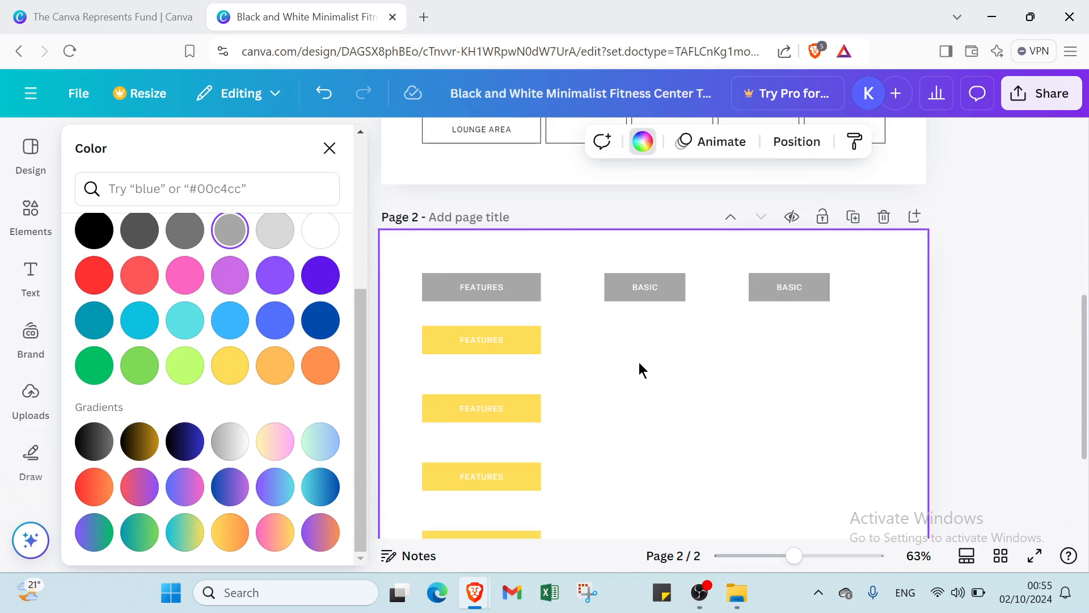
{"action": "scroll", "coordinate": [539, 345], "scroll_direction": "up", "scroll_amount": 2}
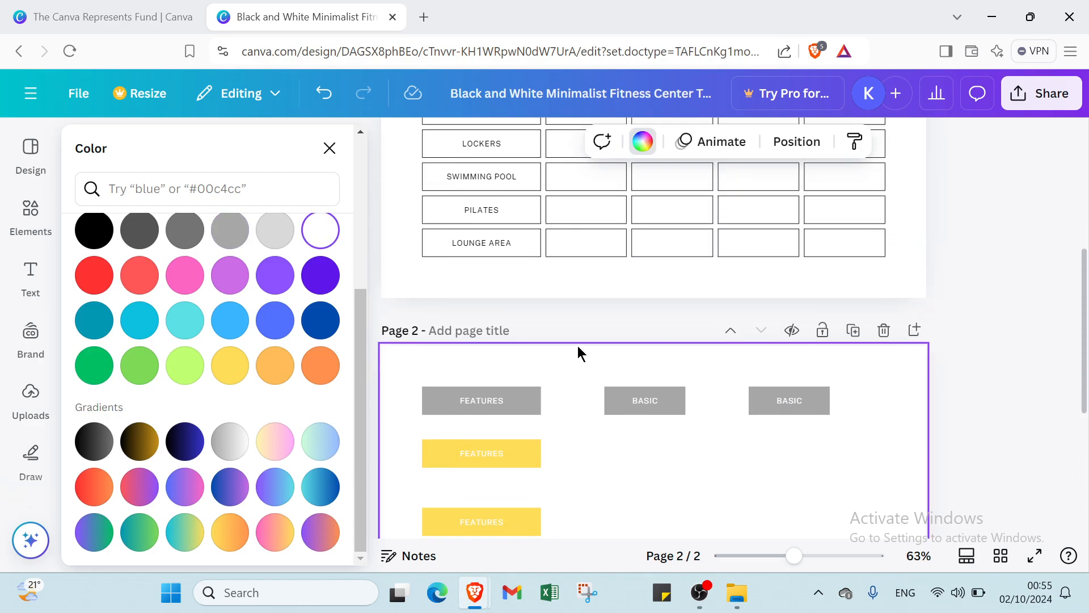
{"action": "scroll", "coordinate": [578, 340], "scroll_direction": "up", "scroll_amount": 3}
{"action": "scroll", "coordinate": [640, 441], "scroll_direction": "down", "scroll_amount": 4}
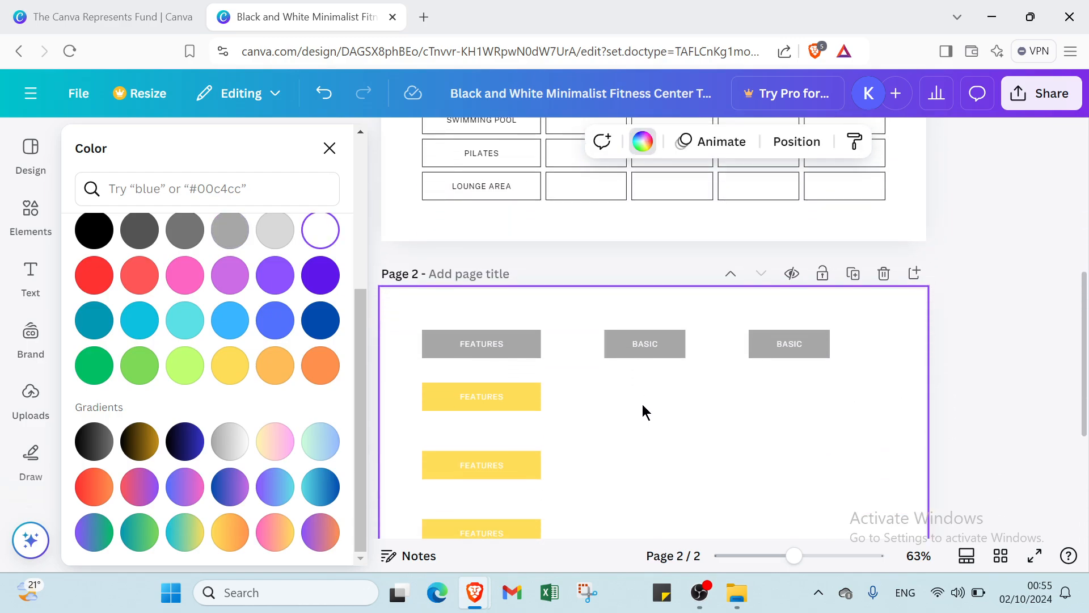
{"action": "left_click", "coordinate": [645, 348]}
{"action": "left_click", "coordinate": [644, 311]}
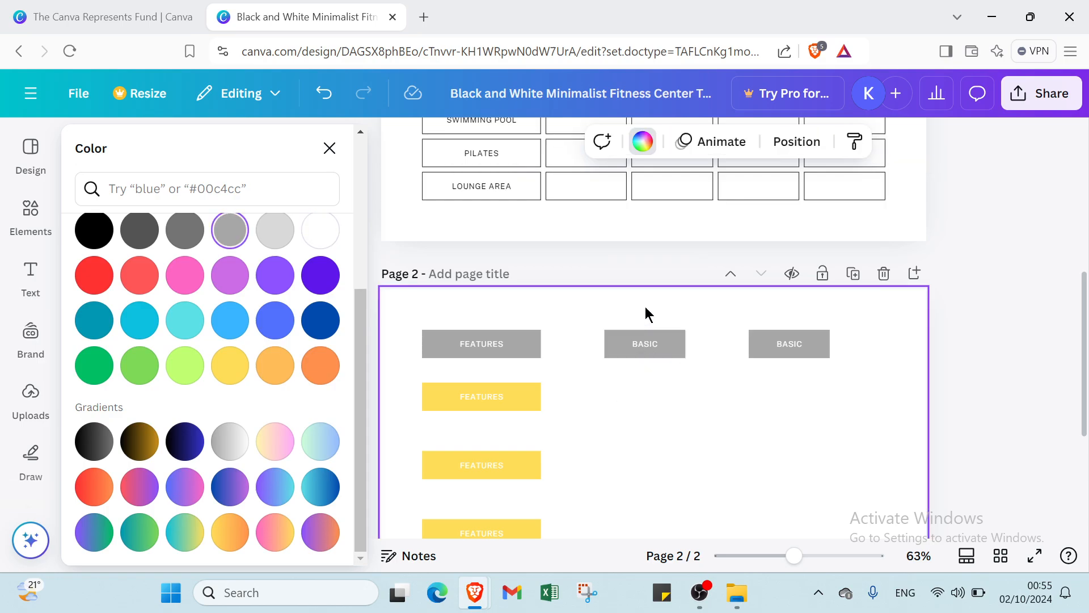
Step: Duplicate the middle column's gray BASIC header cell and place the copy below it, level with the first yellow FEATURES cell
{"action": "left_click", "coordinate": [645, 344]}
{"action": "left_click", "coordinate": [644, 310]}
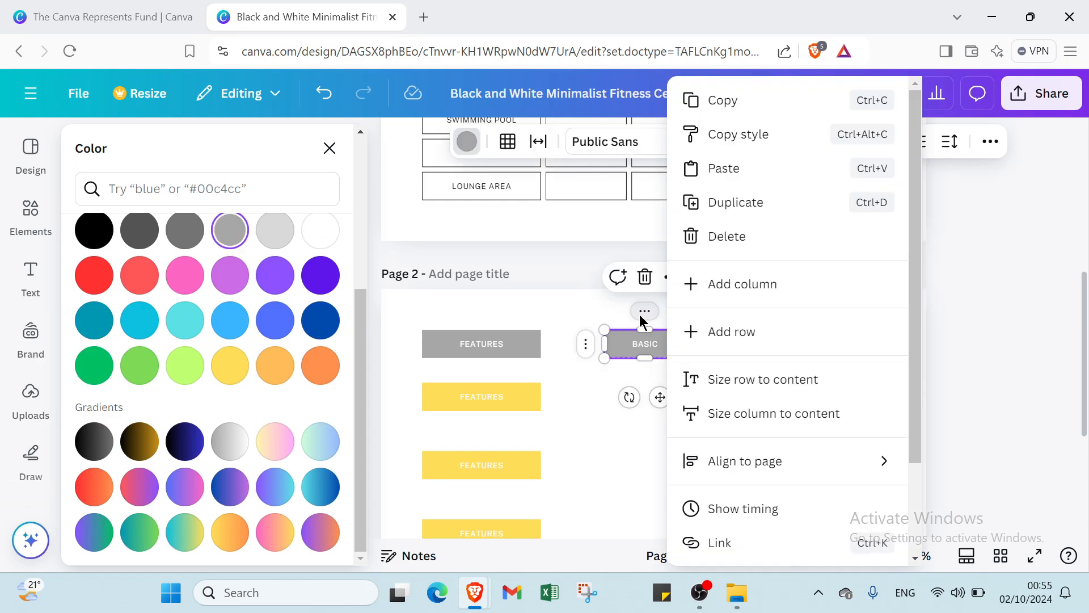
{"action": "left_click", "coordinate": [720, 204]}
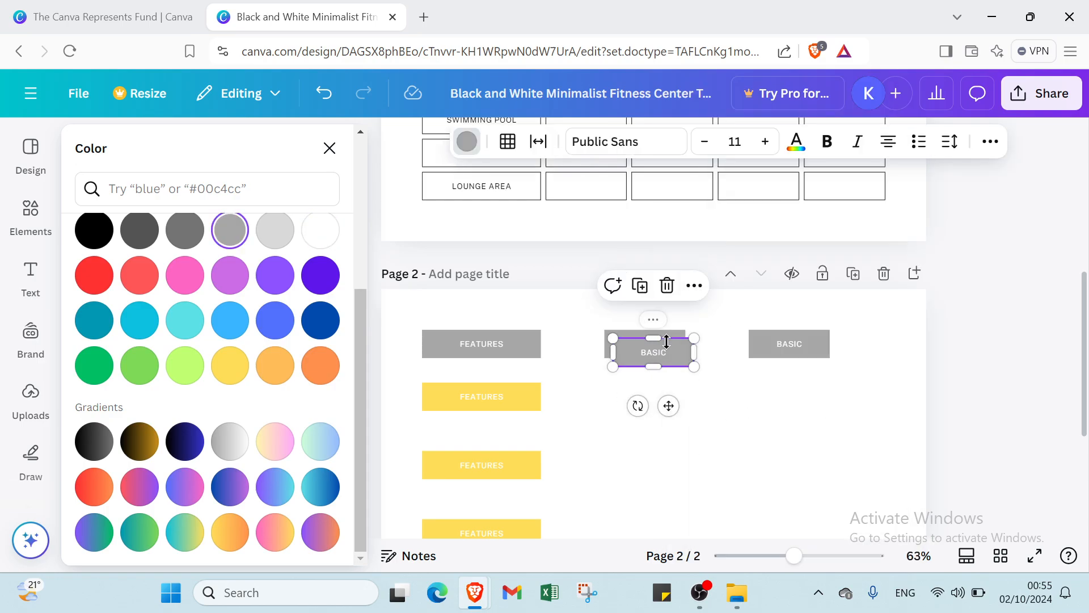
{"action": "left_click_drag", "start_coordinate": [656, 344], "coordinate": [658, 397]}
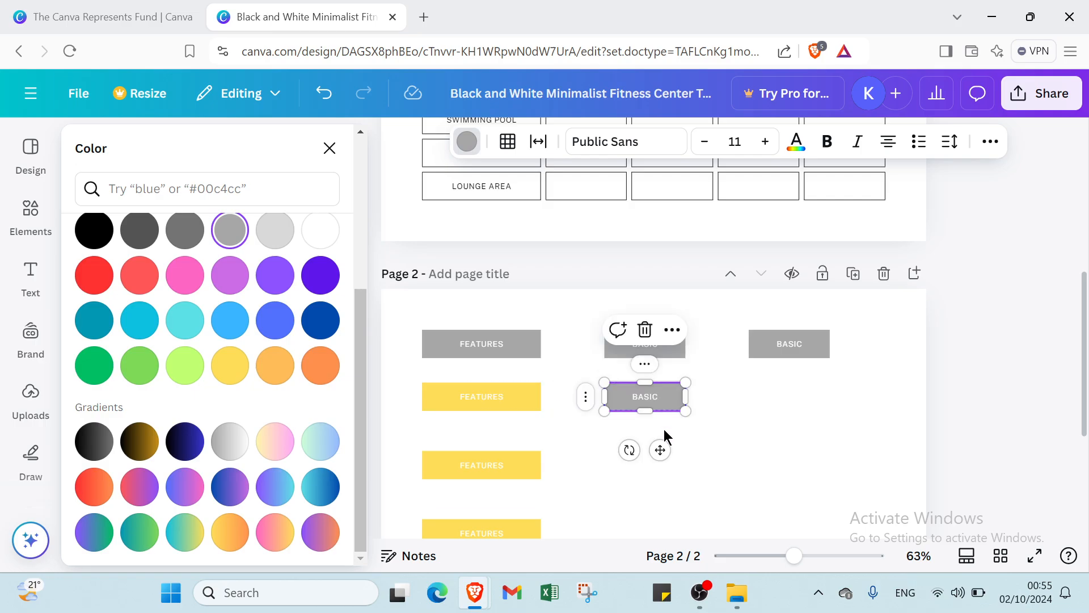
Step: Duplicate the lower gray BASIC cell three times down the middle column, keeping the same vertical spacing between cells
{"action": "left_click", "coordinate": [644, 364]}
{"action": "left_click", "coordinate": [719, 206]}
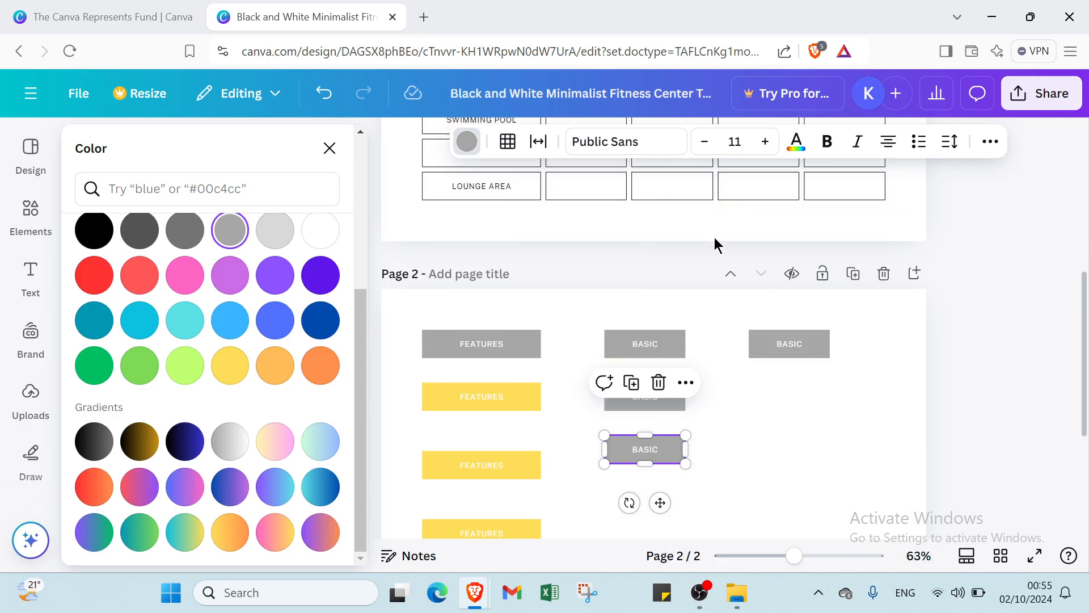
{"action": "scroll", "coordinate": [685, 370], "scroll_direction": "down", "scroll_amount": 3}
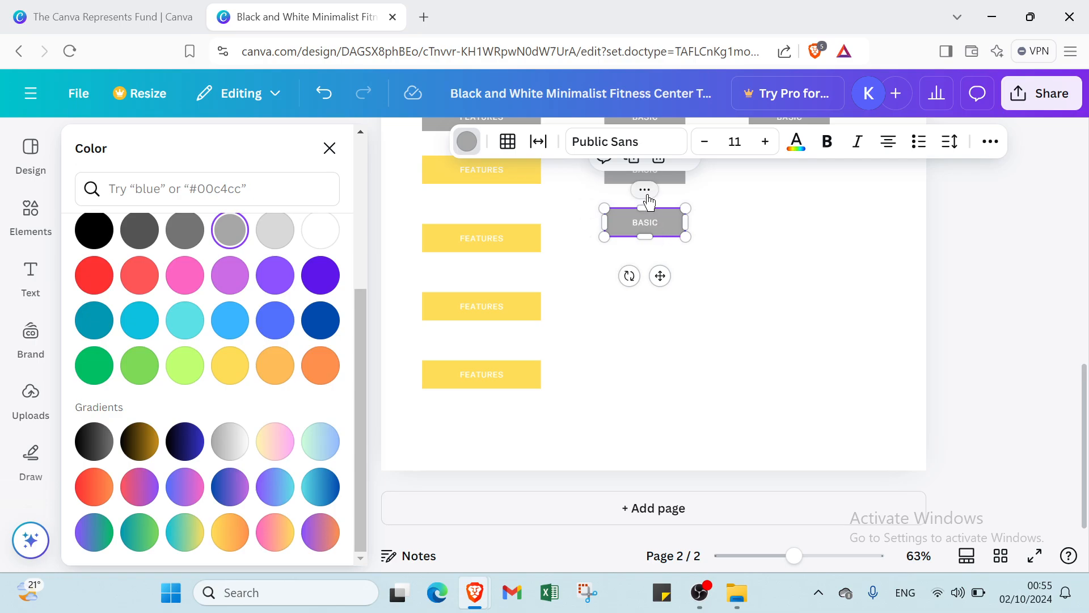
{"action": "right_click", "coordinate": [658, 205]}
{"action": "left_click", "coordinate": [716, 203]}
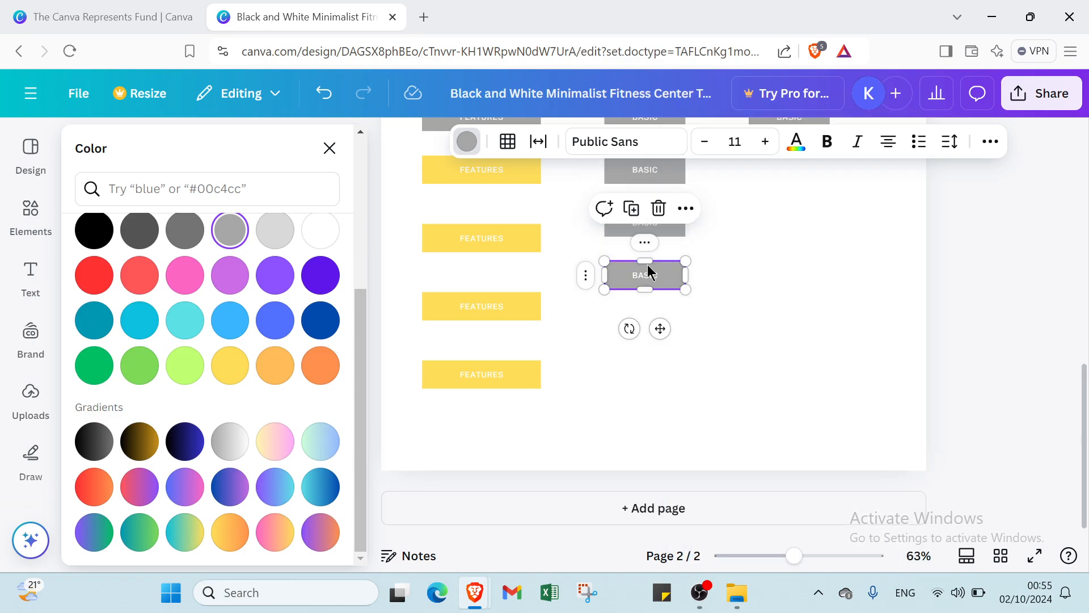
{"action": "left_click", "coordinate": [638, 250]}
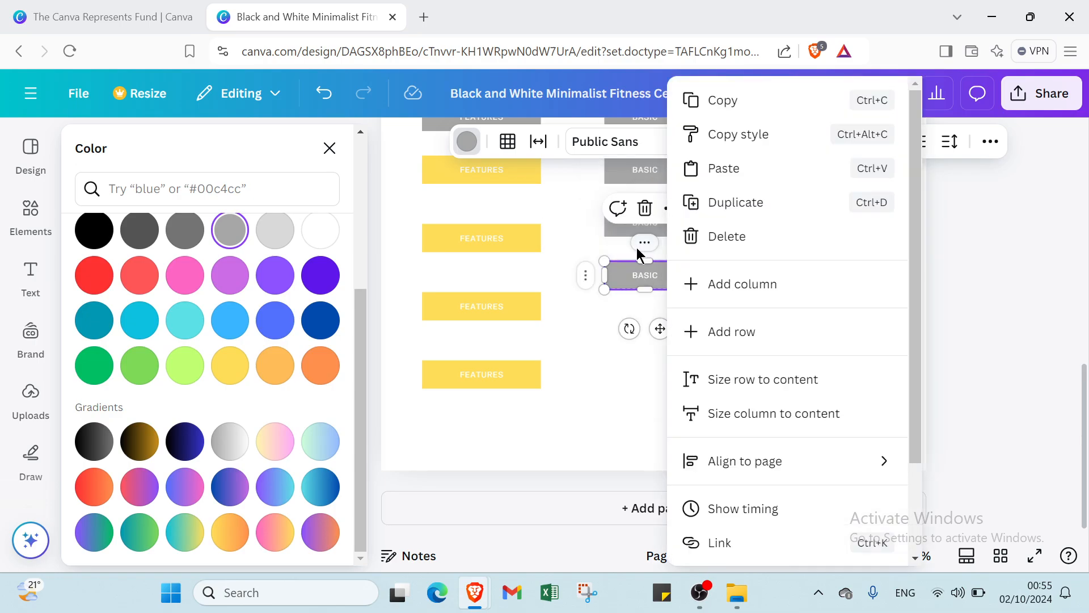
{"action": "left_click", "coordinate": [689, 203]}
{"action": "scroll", "coordinate": [754, 301], "scroll_direction": "up", "scroll_amount": 3}
{"action": "left_click", "coordinate": [815, 331]}
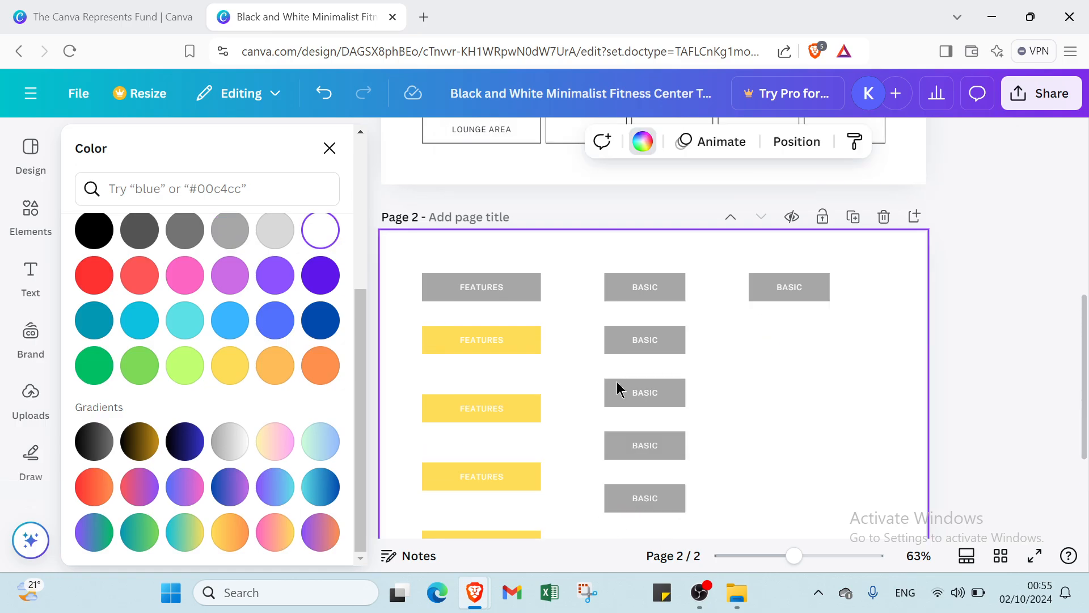
Step: Duplicate a gray BASIC cell from the middle column and place the copy directly below the third column's BASIC header
{"action": "left_click", "coordinate": [645, 386]}
{"action": "left_click", "coordinate": [644, 361]}
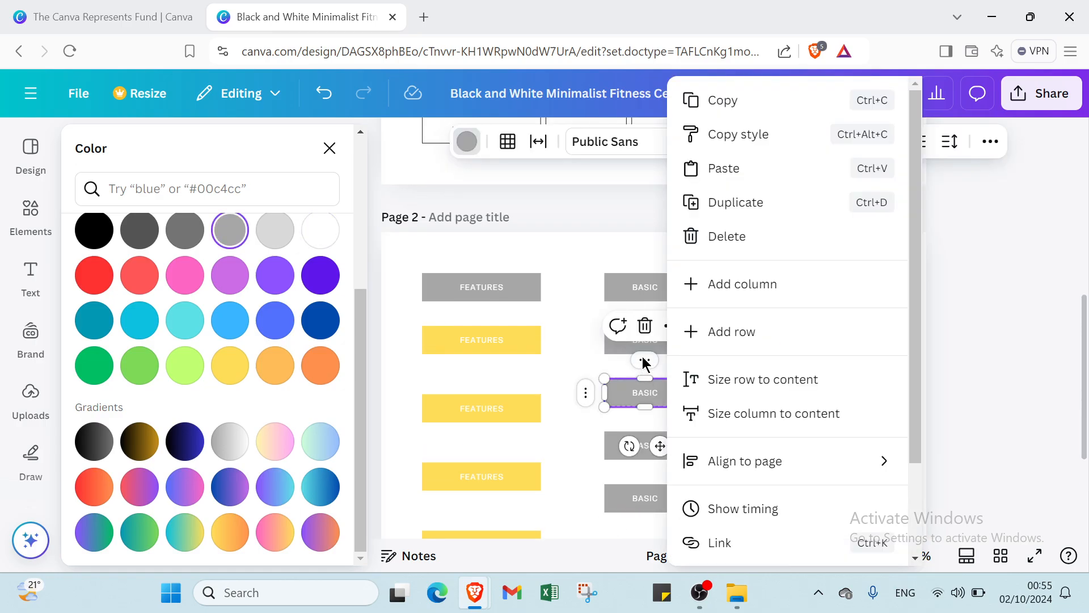
{"action": "left_click", "coordinate": [726, 208]}
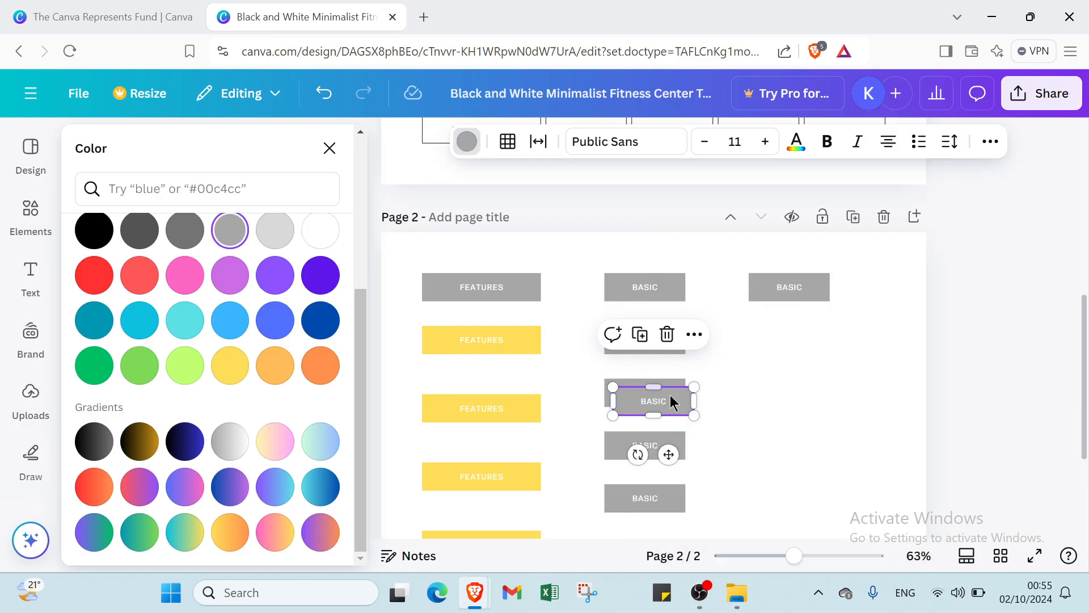
{"action": "left_click_drag", "start_coordinate": [684, 381], "coordinate": [805, 340]}
Step: Add three more copies of the gray BASIC cell down the third column, each level with its neighbor in the middle column
{"action": "left_click", "coordinate": [789, 307]}
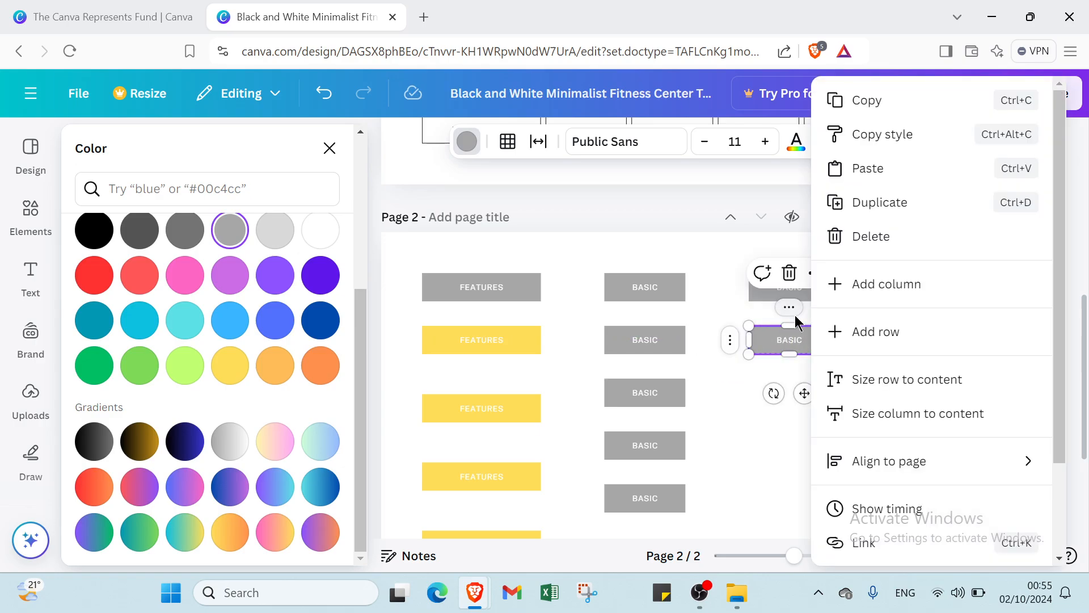
{"action": "left_click", "coordinate": [868, 211]}
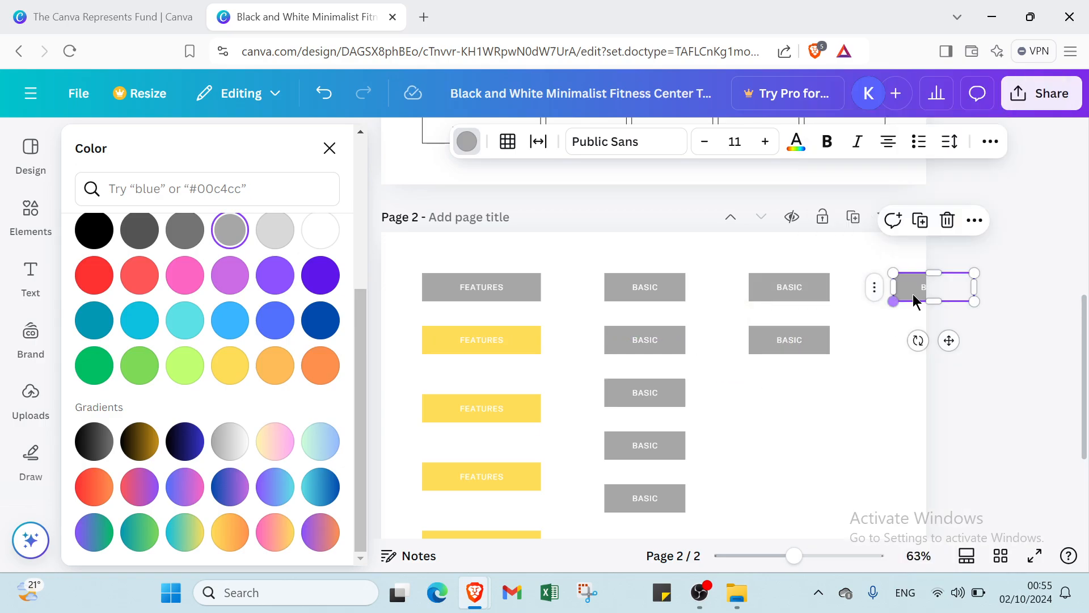
{"action": "left_click_drag", "start_coordinate": [891, 300], "coordinate": [765, 397]}
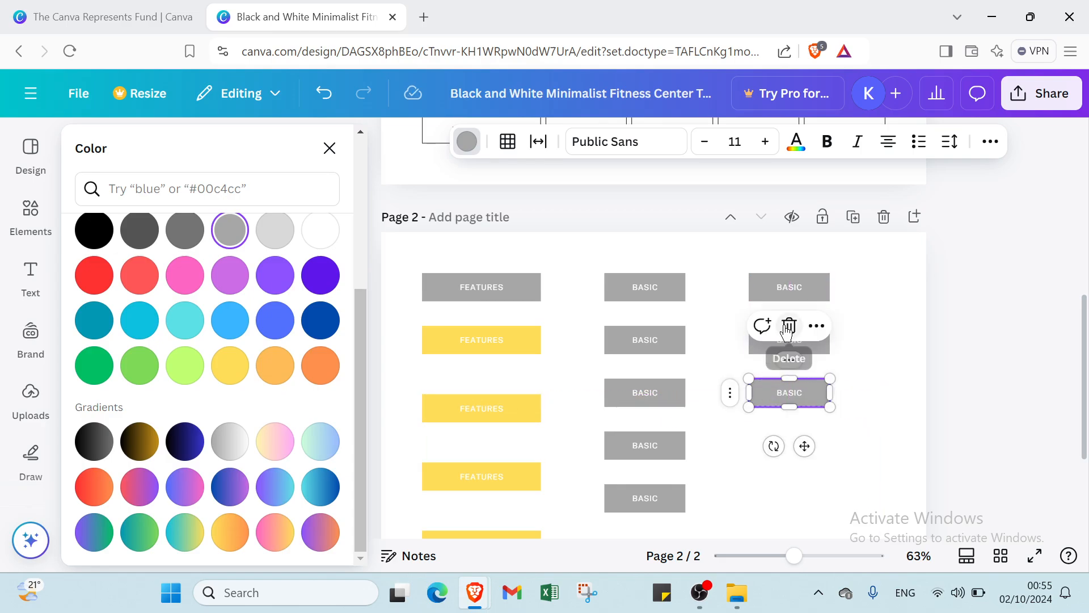
{"action": "left_click", "coordinate": [816, 326]}
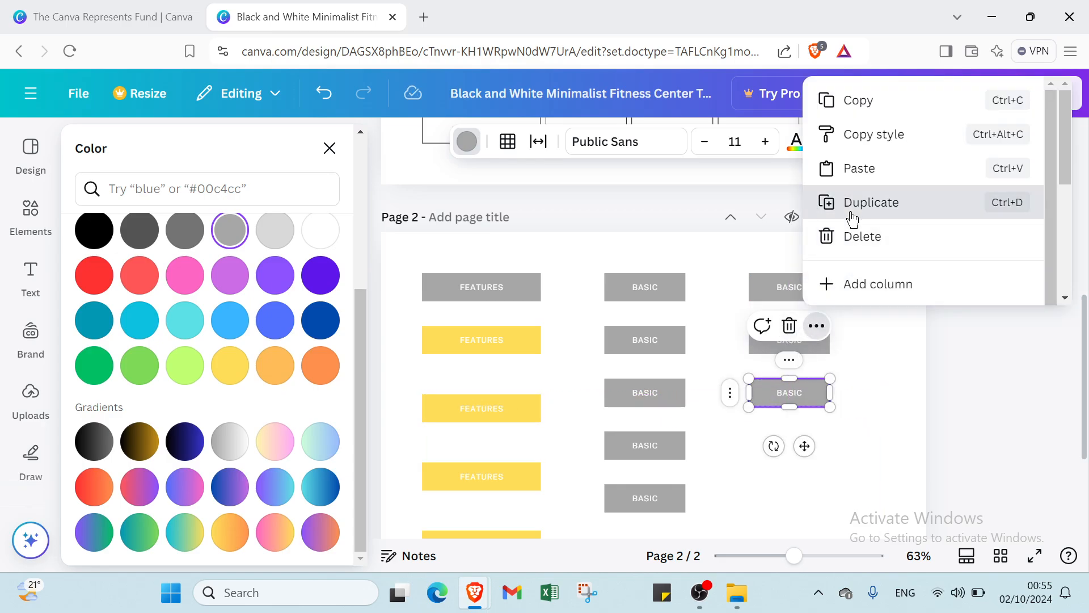
{"action": "left_click", "coordinate": [851, 205]}
{"action": "left_click", "coordinate": [822, 379]}
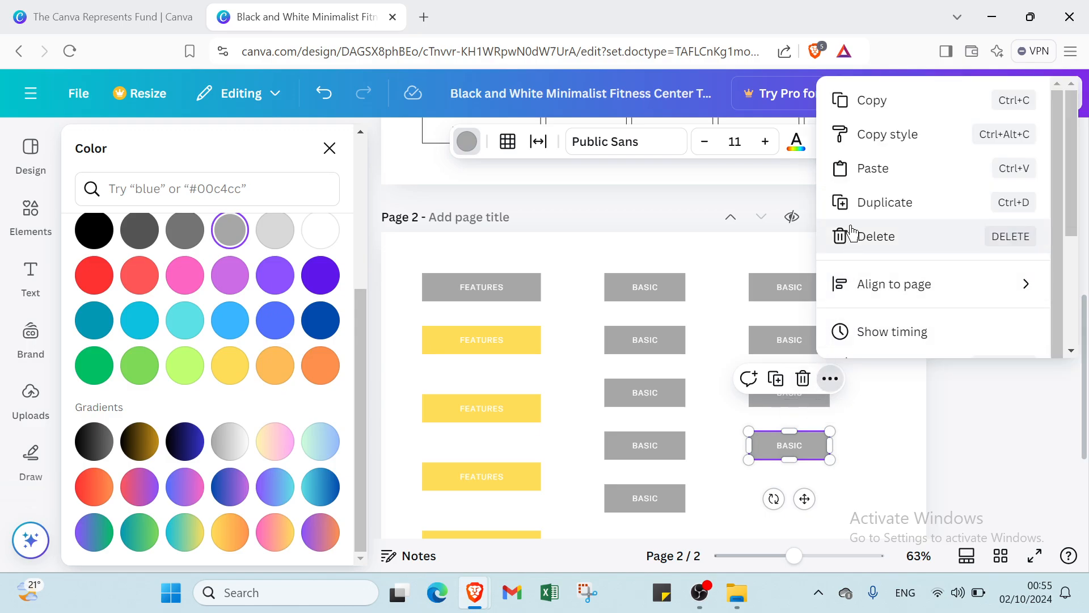
{"action": "left_click", "coordinate": [849, 204]}
{"action": "left_click", "coordinate": [859, 376]}
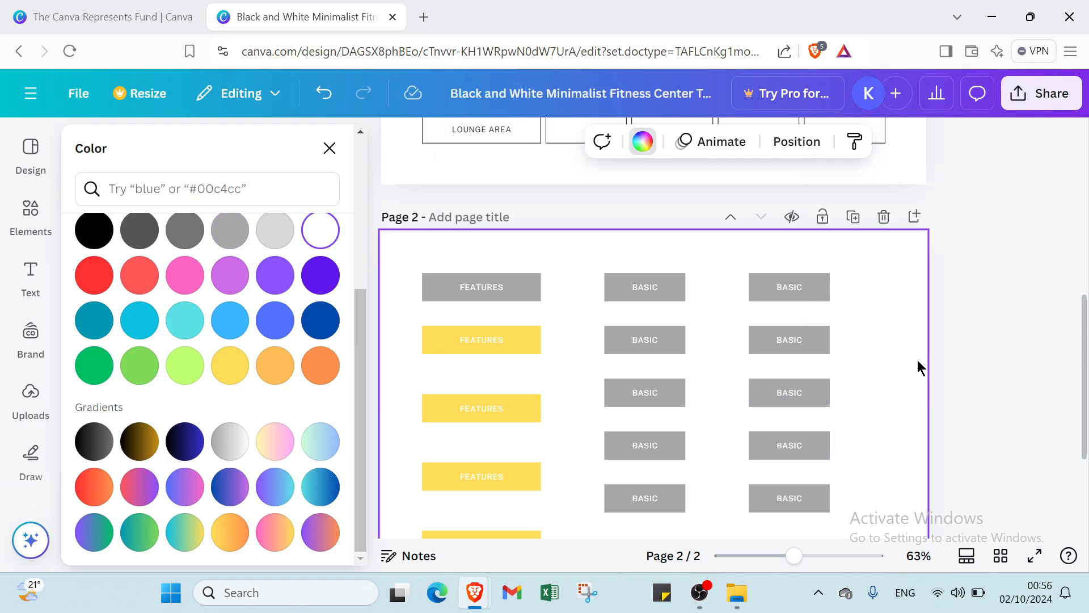
Step: Duplicate the middle column's lowest BASIC cell and place the copy level with the lowest yellow FEATURES cell
{"action": "scroll", "coordinate": [917, 360], "scroll_direction": "down", "scroll_amount": 3}
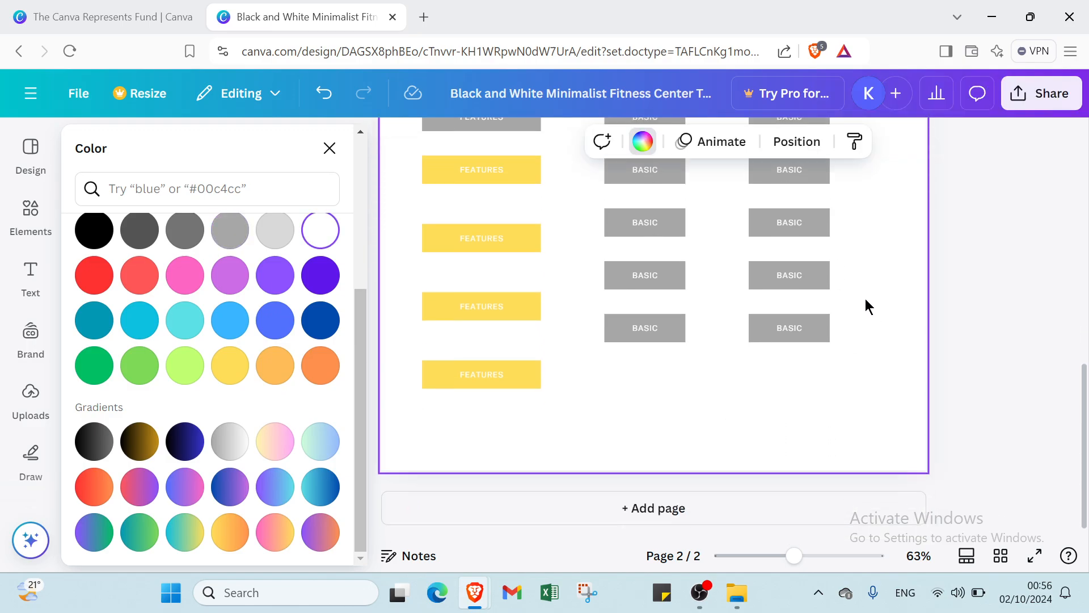
{"action": "left_click", "coordinate": [649, 328]}
{"action": "right_click", "coordinate": [664, 327]}
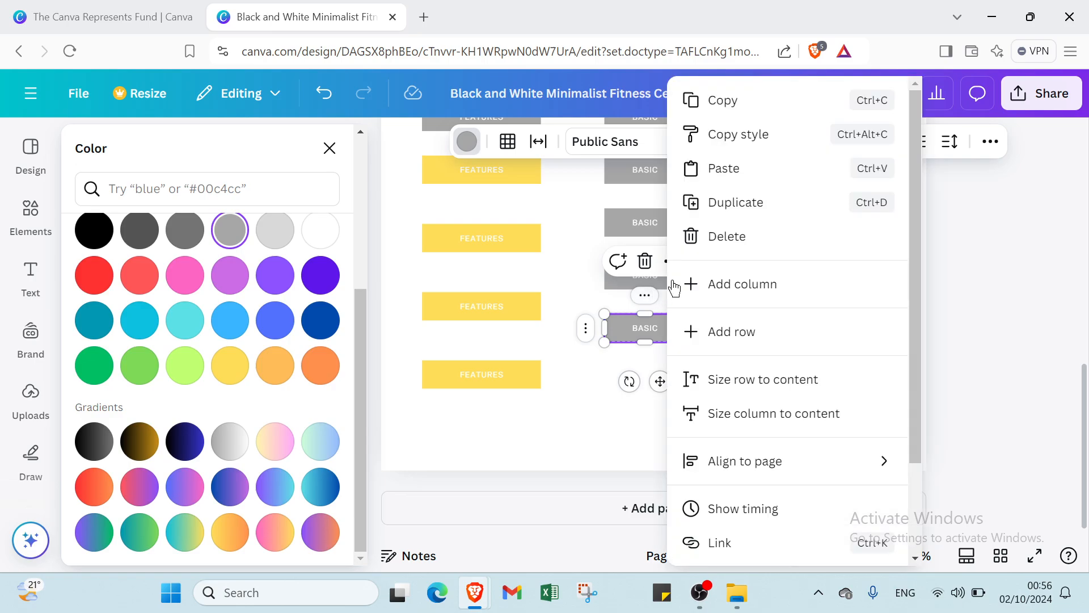
{"action": "left_click", "coordinate": [744, 221]}
{"action": "left_click_drag", "start_coordinate": [671, 335], "coordinate": [662, 374]}
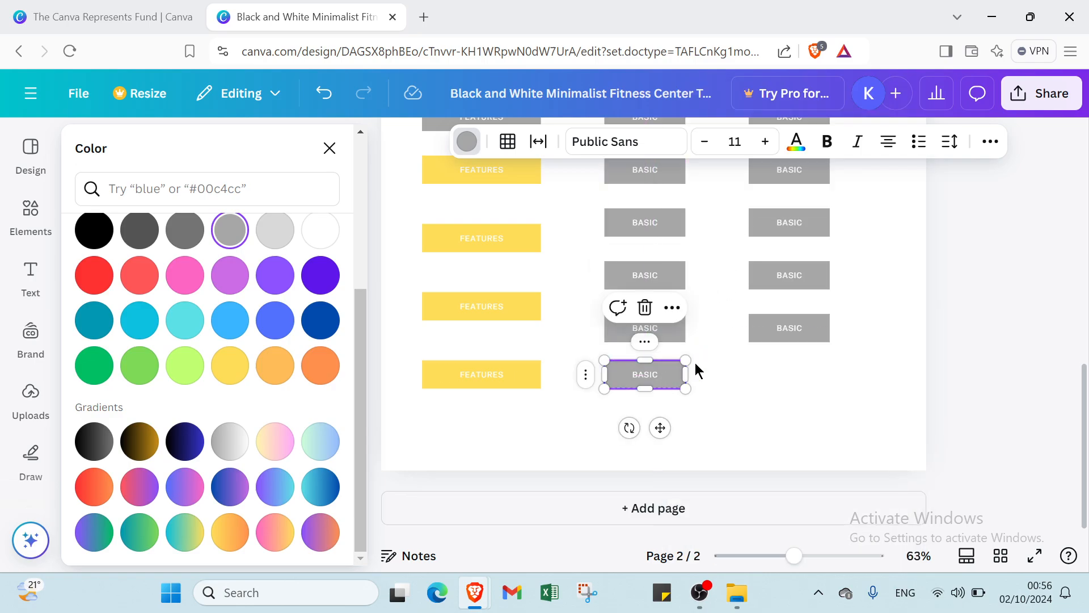
Step: Duplicate the third column's lowest BASIC cell and place the copy level with the bottom row of the table
{"action": "left_click", "coordinate": [790, 327]}
{"action": "left_click", "coordinate": [793, 297]}
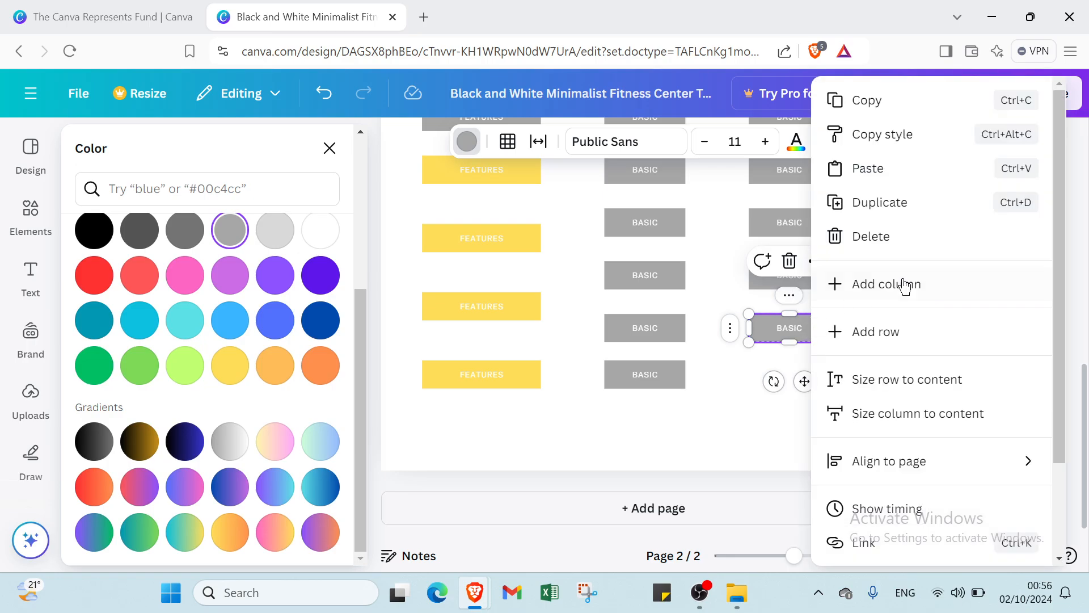
{"action": "left_click", "coordinate": [884, 210]}
{"action": "left_click_drag", "start_coordinate": [826, 340], "coordinate": [817, 376]}
{"action": "left_click", "coordinate": [863, 287]}
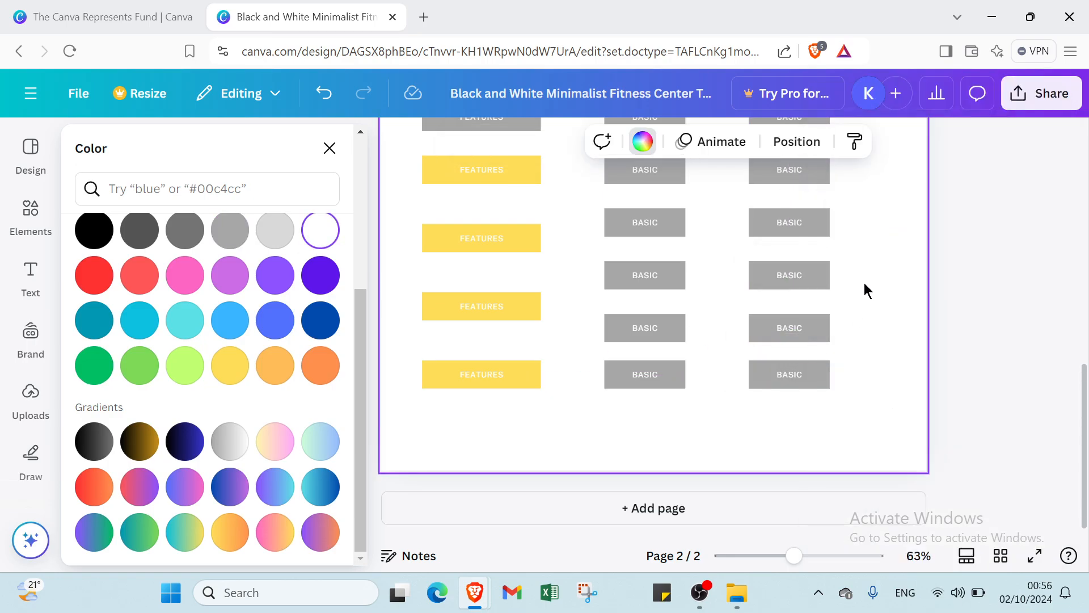
Step: Recolor the three header cells in the top row of page 2, FEATURES and both BASIC cells, to coral red
{"action": "scroll", "coordinate": [863, 287], "scroll_direction": "up", "scroll_amount": 3}
{"action": "scroll", "coordinate": [692, 313], "scroll_direction": "up", "scroll_amount": 1}
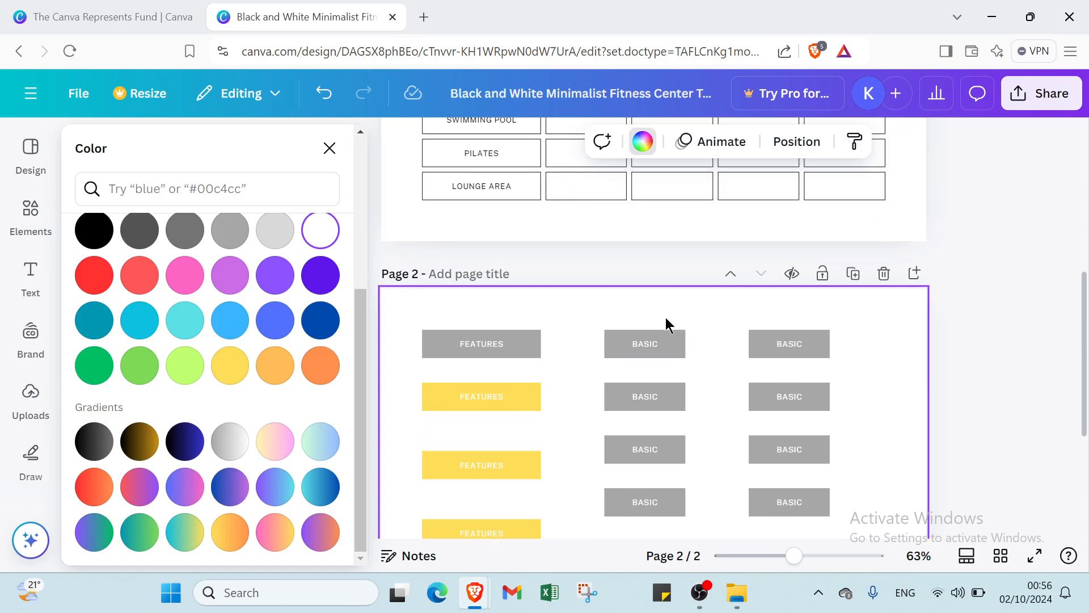
{"action": "scroll", "coordinate": [667, 335], "scroll_direction": "down", "scroll_amount": 2}
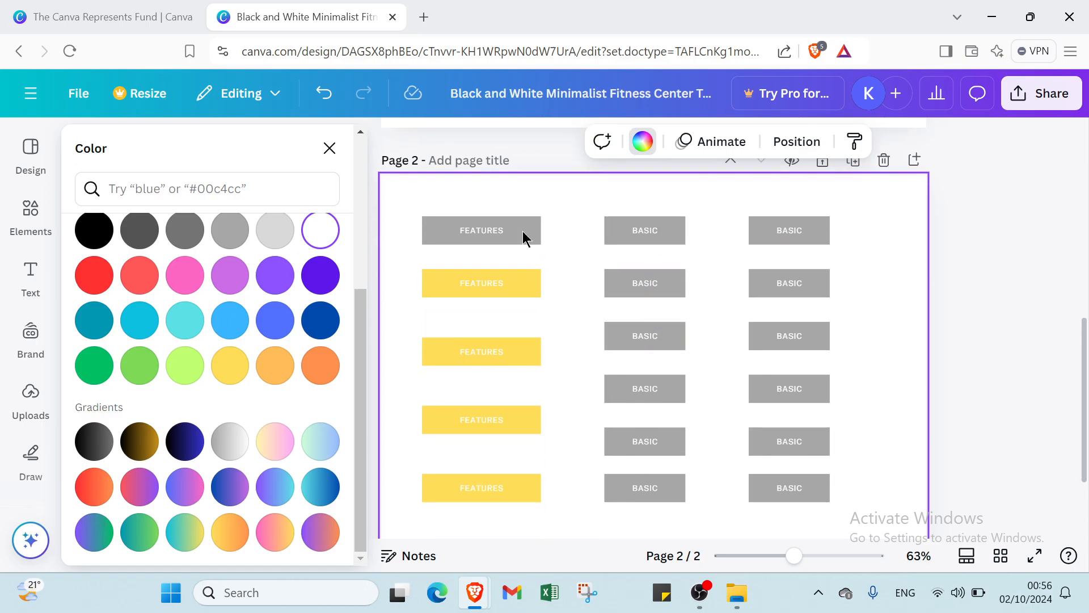
{"action": "left_click", "coordinate": [444, 239]}
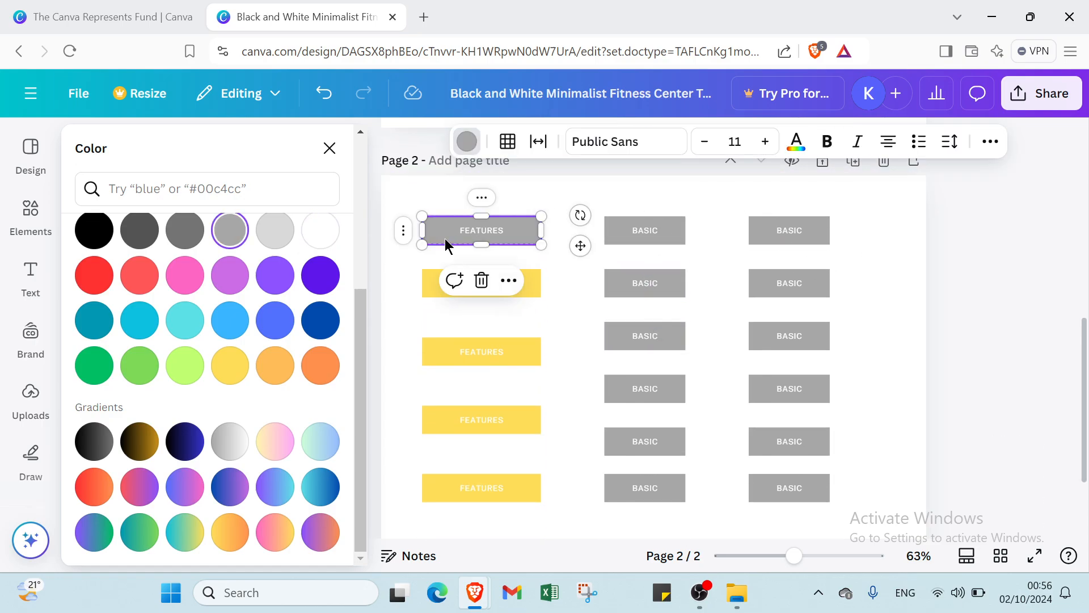
{"action": "left_click", "coordinate": [139, 274]}
{"action": "left_click", "coordinate": [669, 226]}
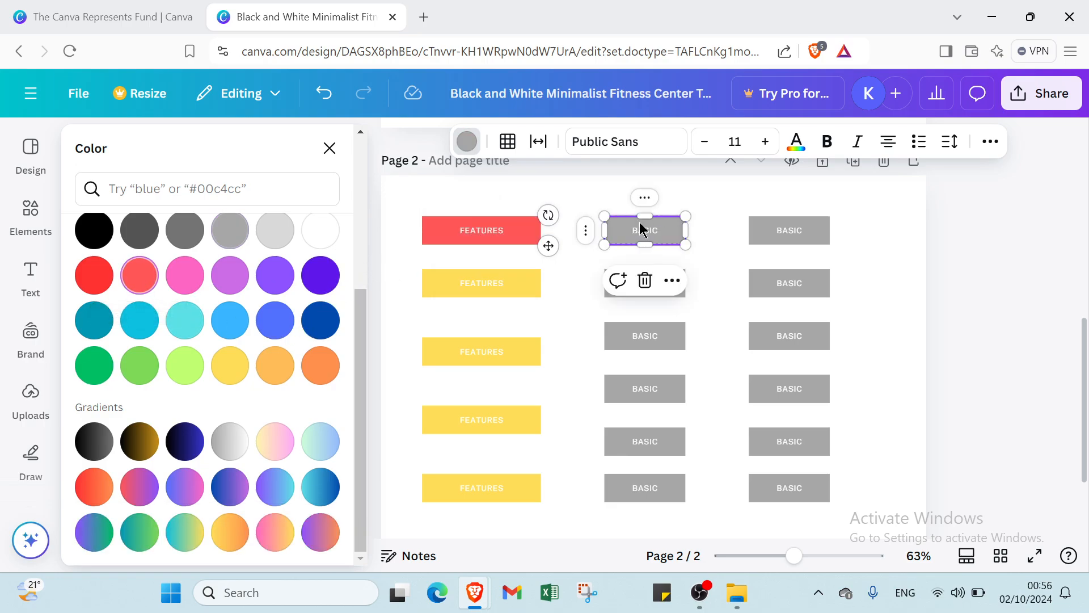
{"action": "left_click", "coordinate": [139, 274]}
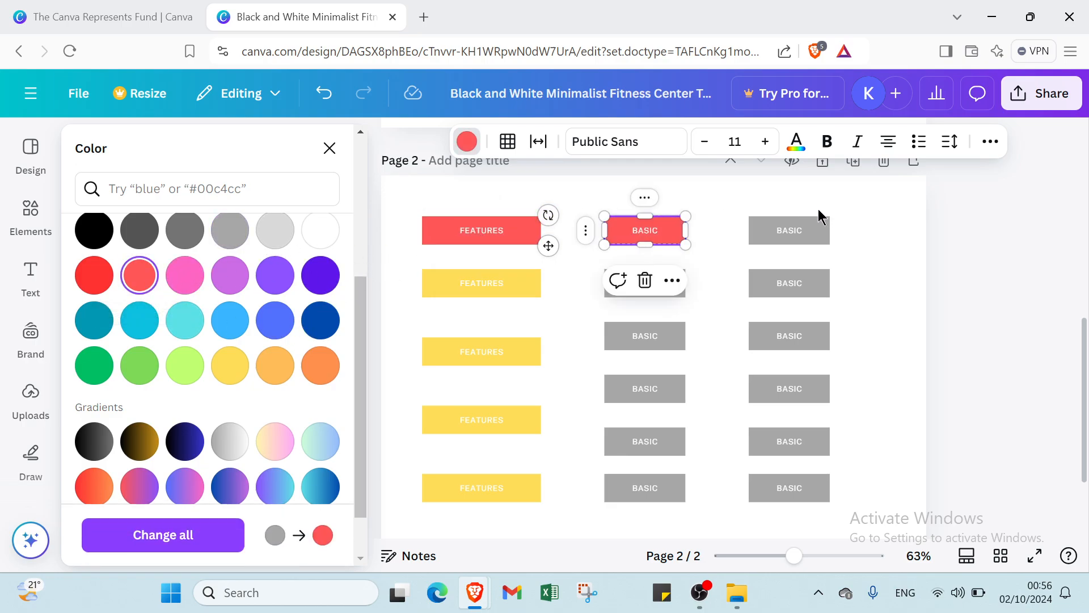
{"action": "left_click", "coordinate": [742, 239]}
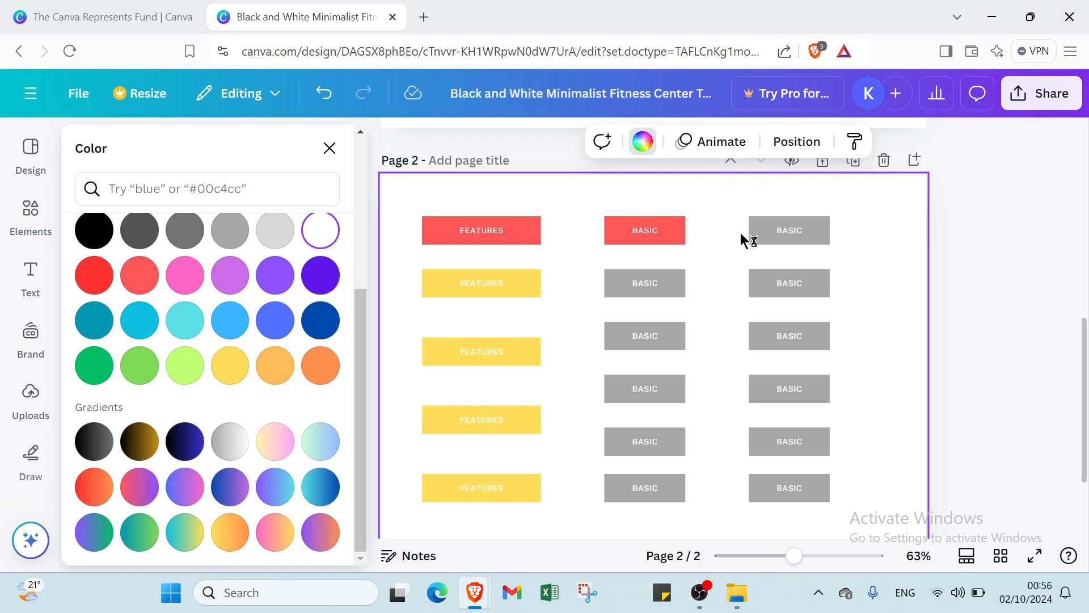
{"action": "left_click", "coordinate": [791, 226]}
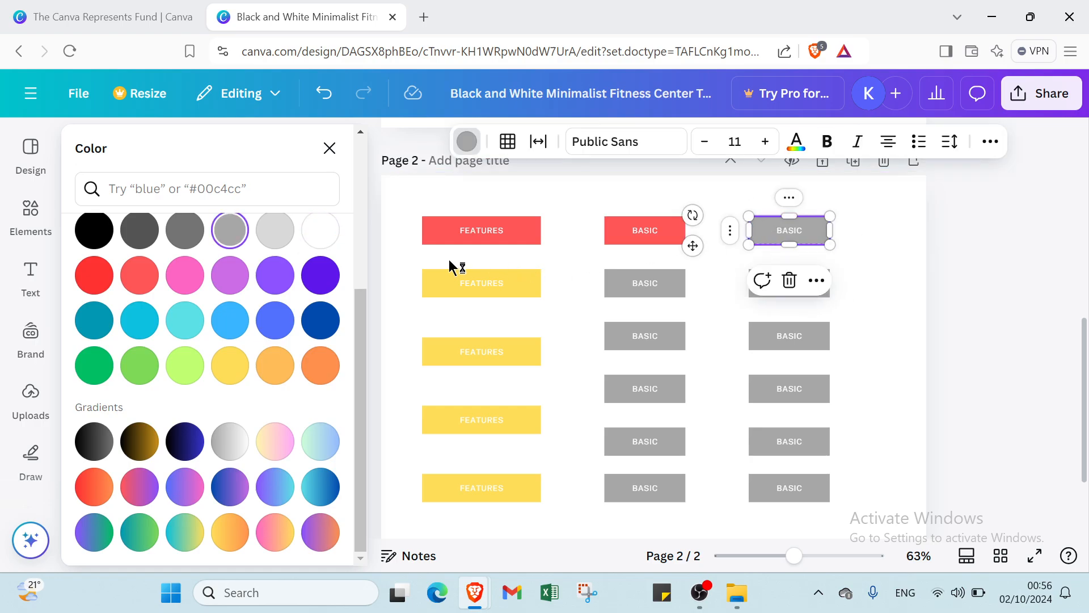
{"action": "left_click", "coordinate": [139, 275]}
{"action": "left_click", "coordinate": [559, 236]}
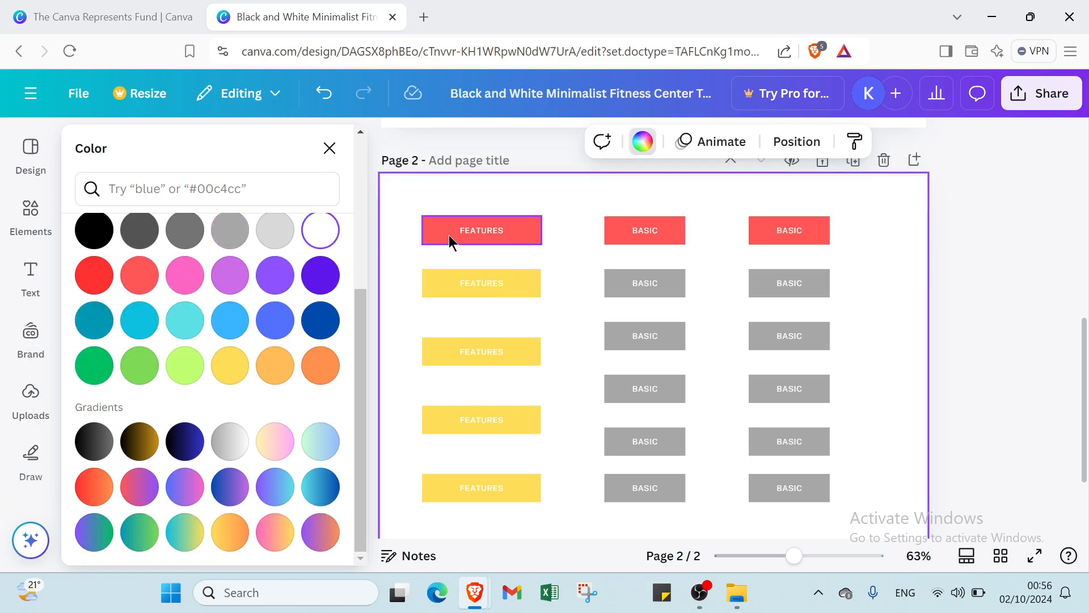
Step: Change the header text to NAMES in the first column and DAYS in the second column
{"action": "left_click", "coordinate": [464, 229]}
{"action": "left_click", "coordinate": [464, 229]}
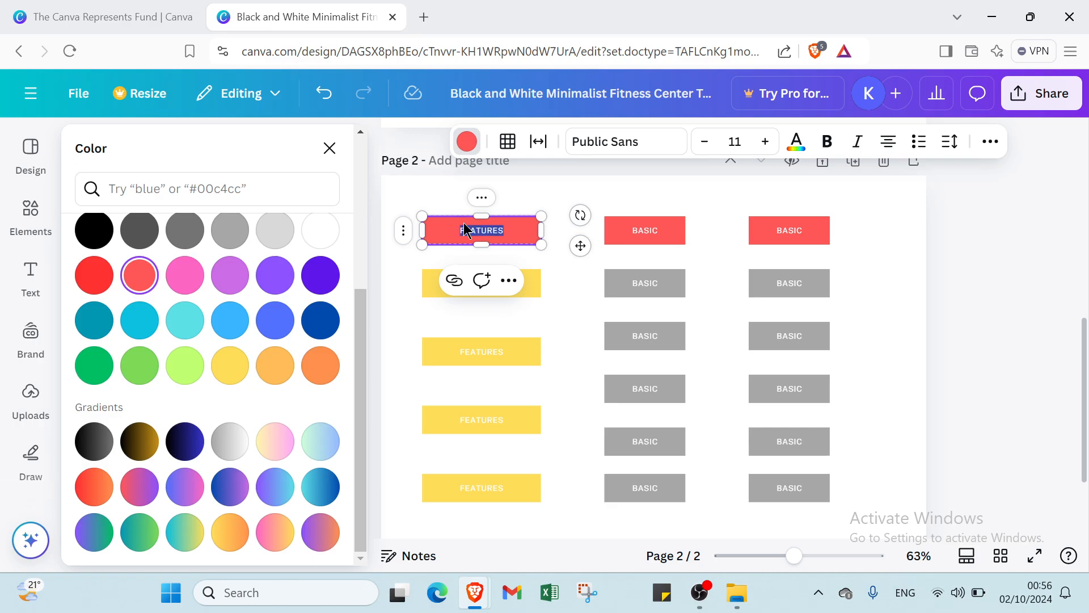
{"action": "type", "text": "NAMES"}
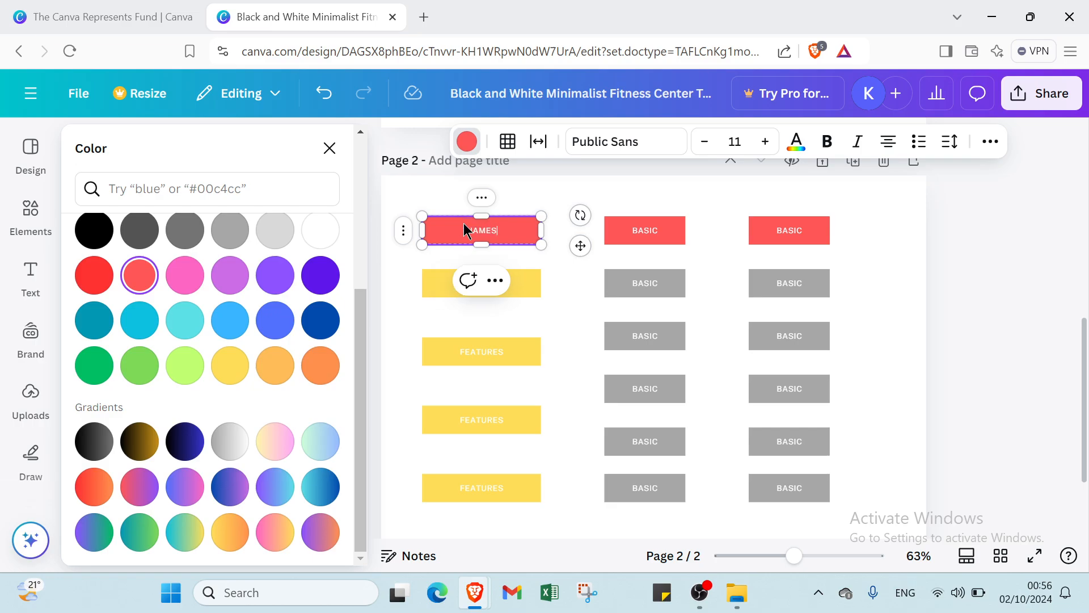
{"action": "left_click", "coordinate": [664, 233]}
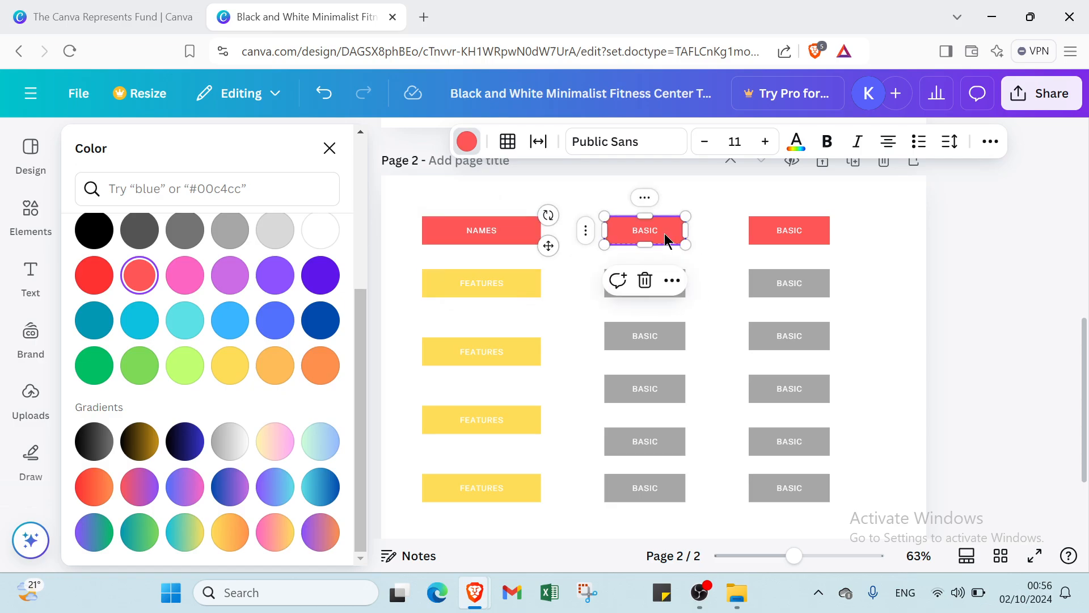
{"action": "left_click", "coordinate": [663, 233]}
{"action": "type", "text": "DAYS"}
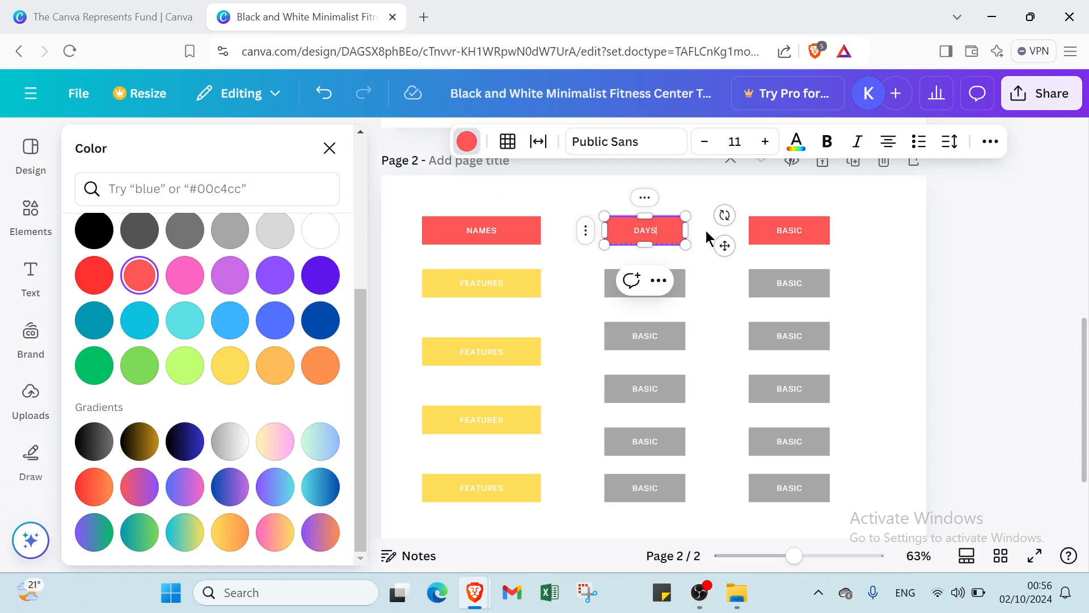
Step: Restore the third header cell's height to match the other headers and change its text to MARKS
{"action": "left_click", "coordinate": [774, 225]}
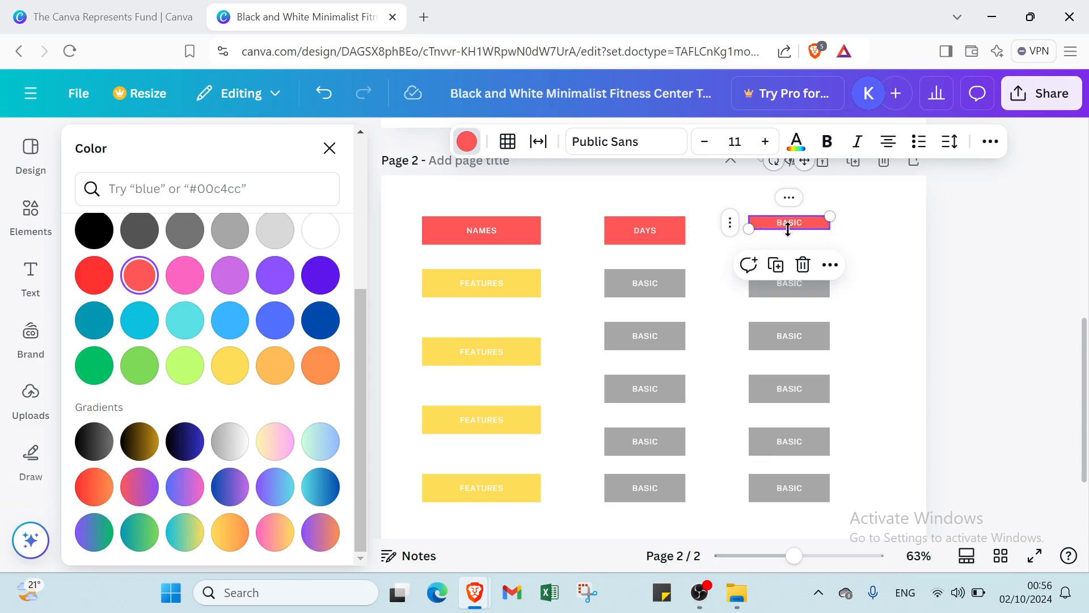
{"action": "left_click_drag", "start_coordinate": [788, 229], "coordinate": [789, 241]}
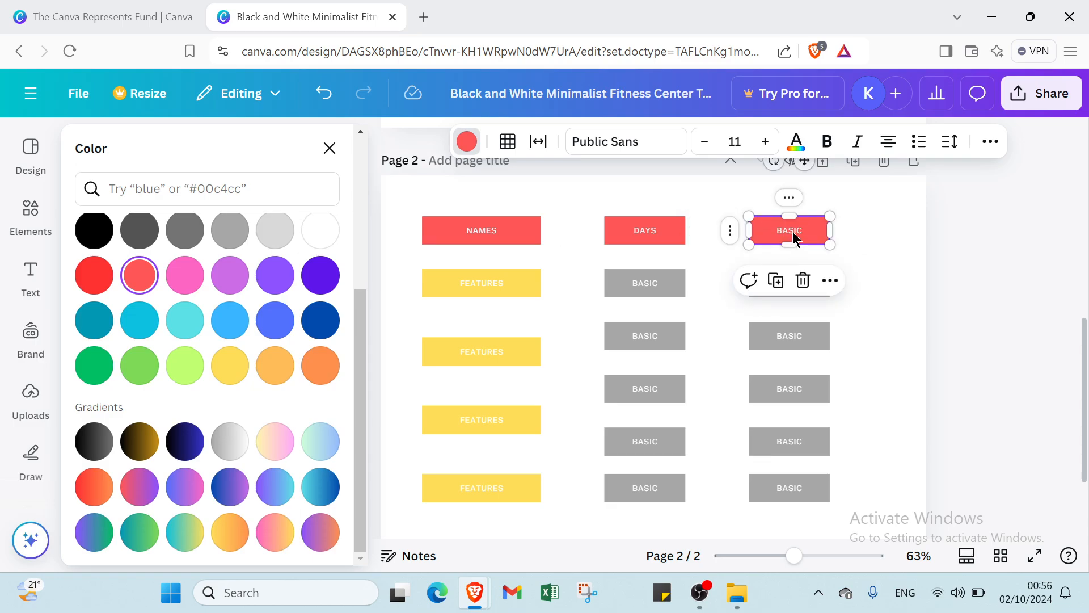
{"action": "double_click", "coordinate": [793, 233]}
{"action": "key", "text": "BackSpace"}
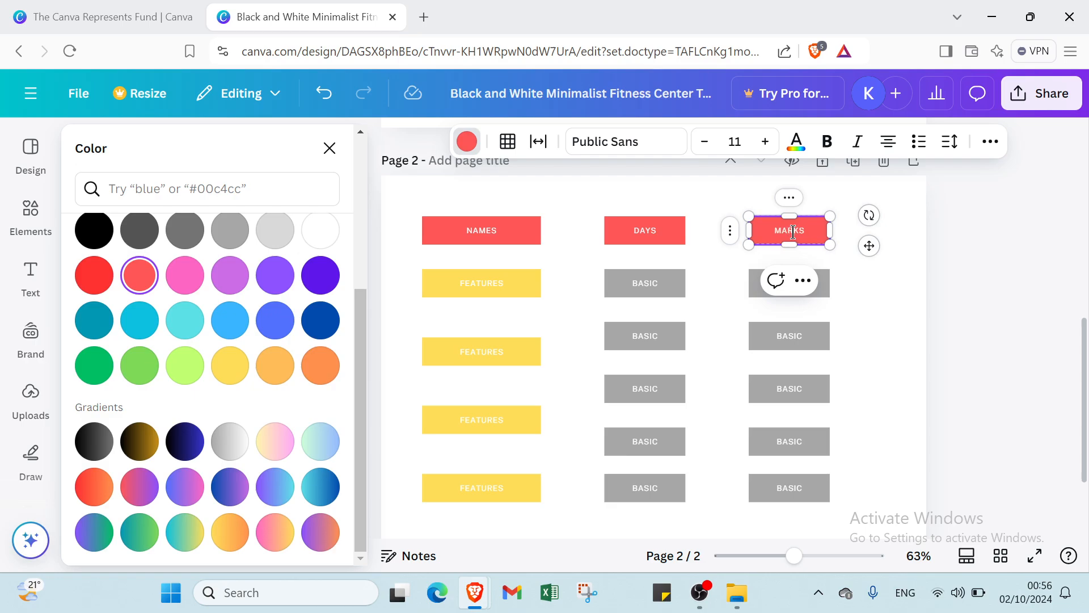
Step: Replace FEATURES in the yellow cell directly below NAMES with a first name, and clear the cell's text
{"action": "left_click", "coordinate": [675, 282]}
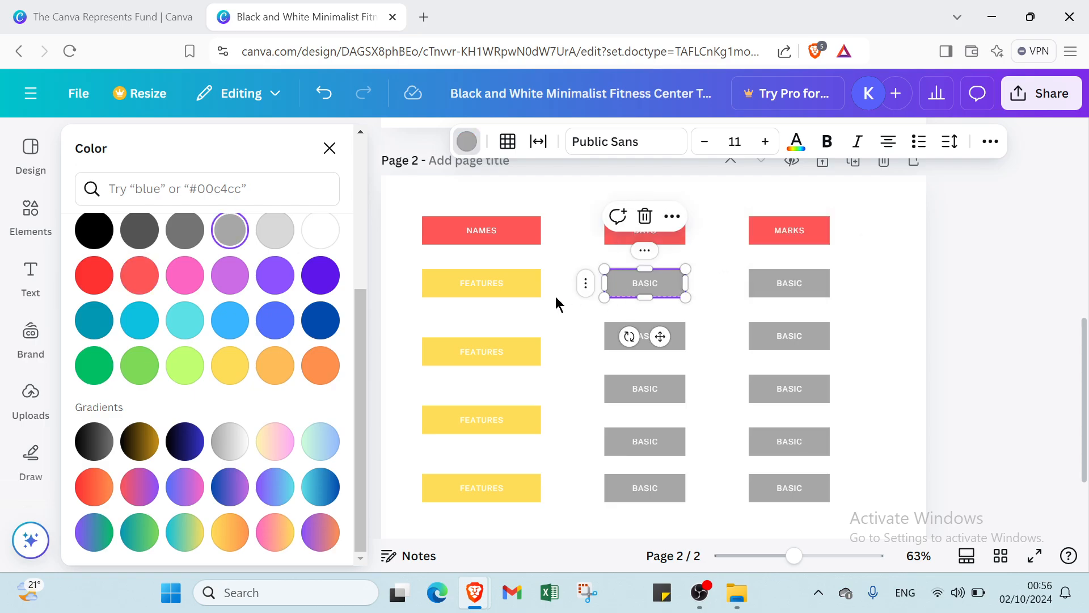
{"action": "left_click", "coordinate": [515, 273]}
{"action": "double_click", "coordinate": [533, 285]}
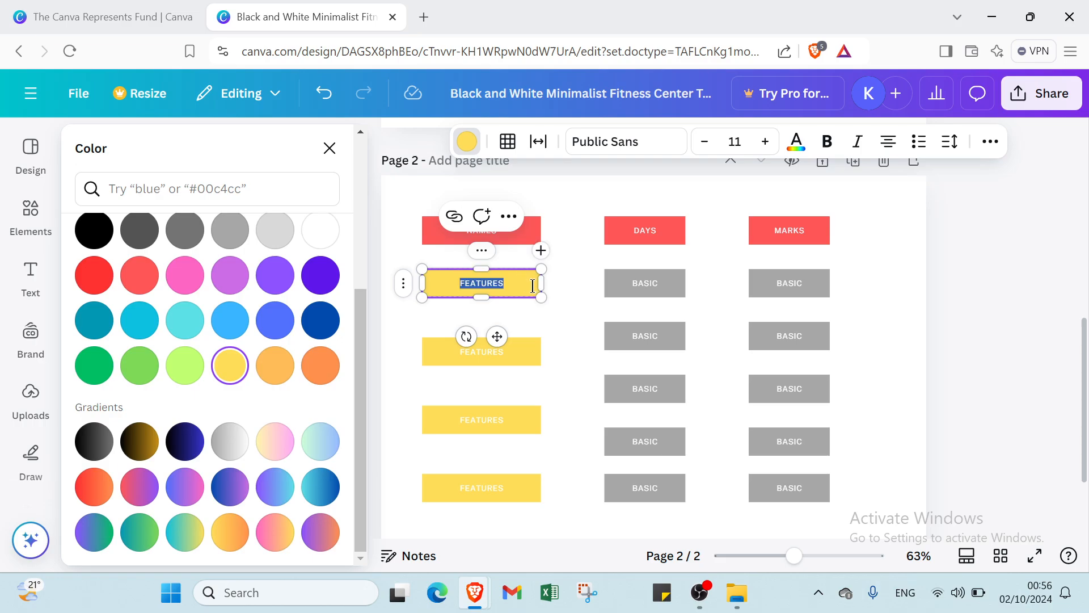
{"action": "type", "text": "MARK"}
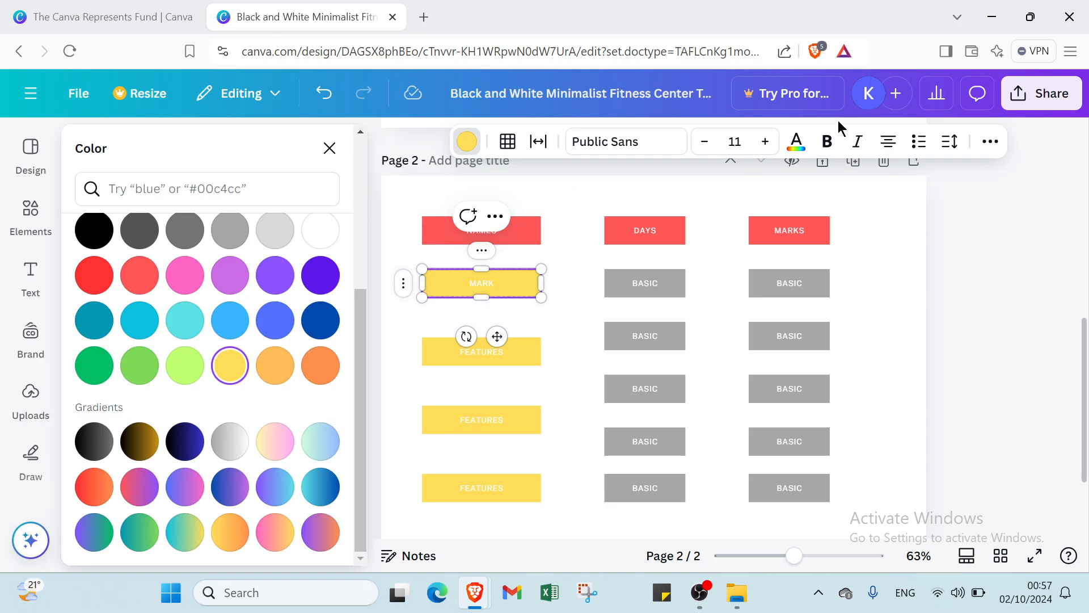
{"action": "left_click", "coordinate": [797, 141]}
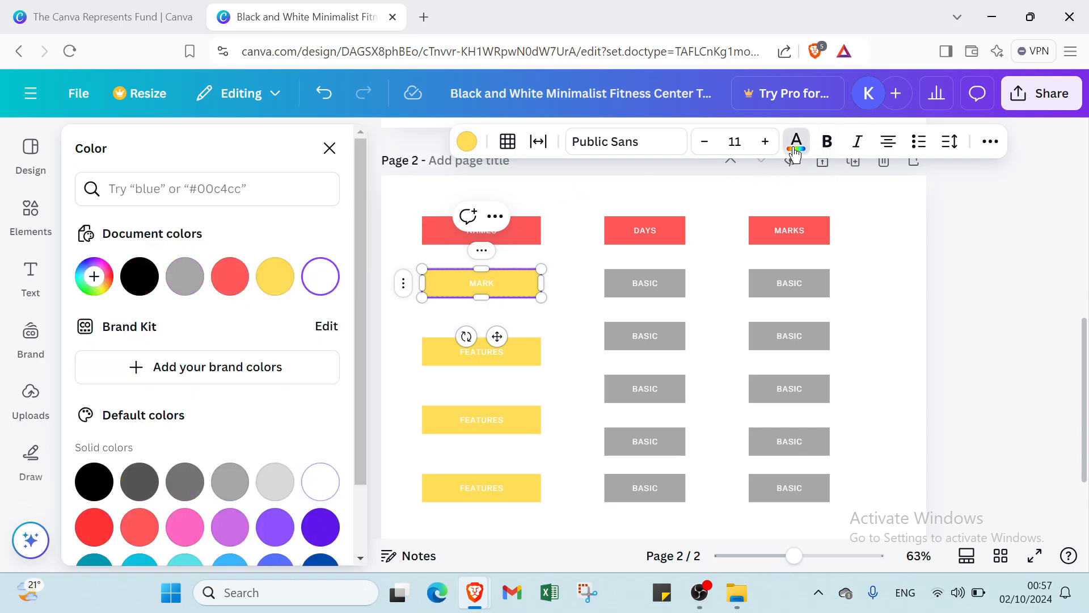
{"action": "left_click", "coordinate": [139, 276]}
{"action": "key", "text": "BackSpace"}
{"action": "key", "text": "BackSpace"}
{"action": "key", "text": "BackSpace"}
{"action": "key", "text": "BackSpace"}
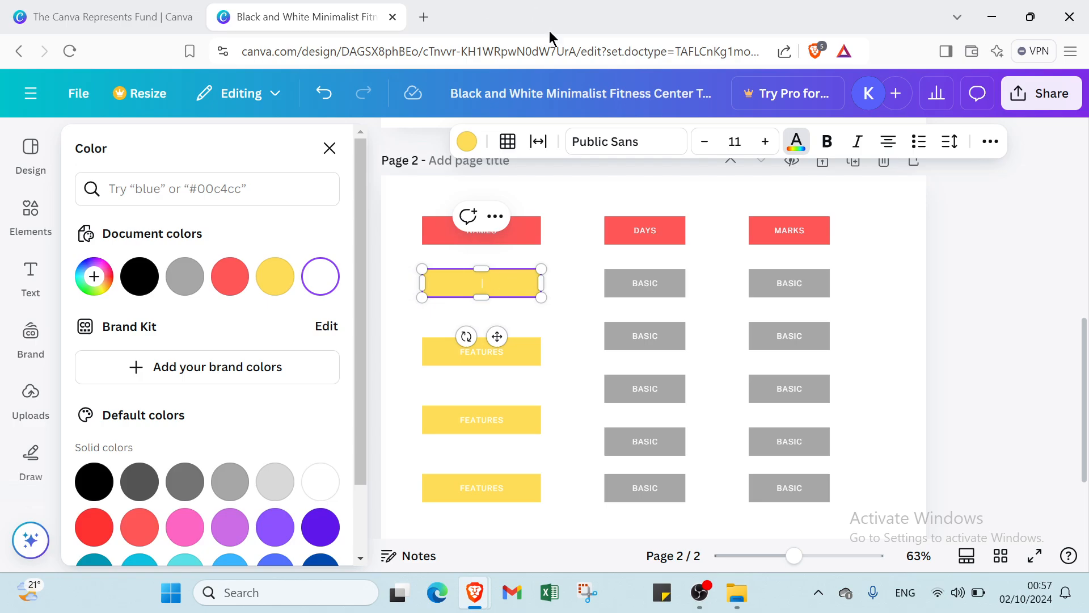
Step: Set the text color of the emptied yellow cell below NAMES to black and enter a person's first name
{"action": "left_click", "coordinate": [787, 140]}
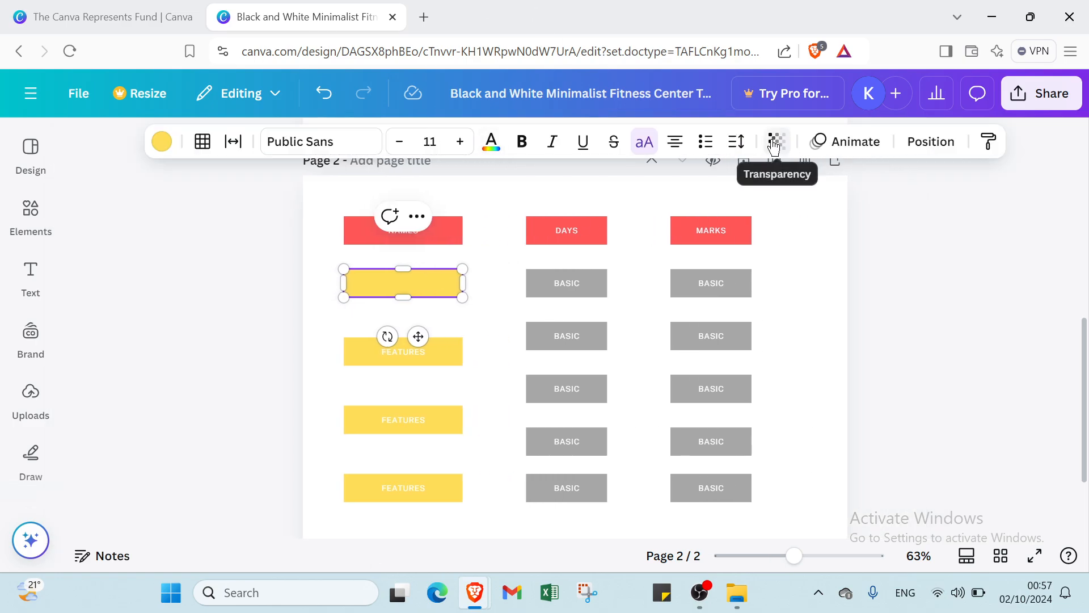
{"action": "left_click", "coordinate": [491, 143]}
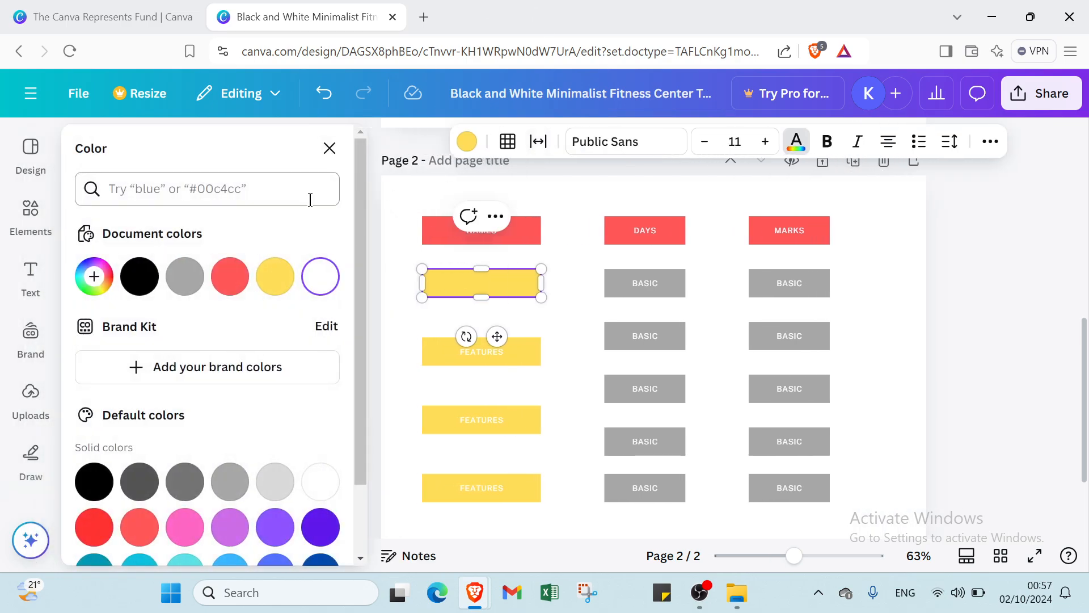
{"action": "left_click", "coordinate": [126, 285]}
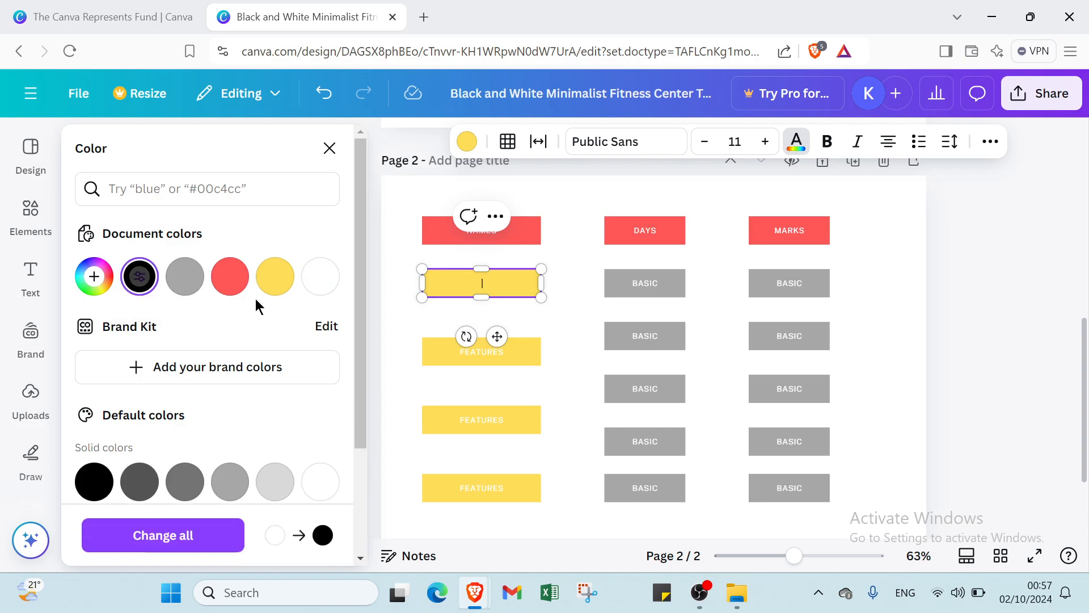
{"action": "left_click", "coordinate": [486, 288]}
{"action": "type", "text": "MARK"}
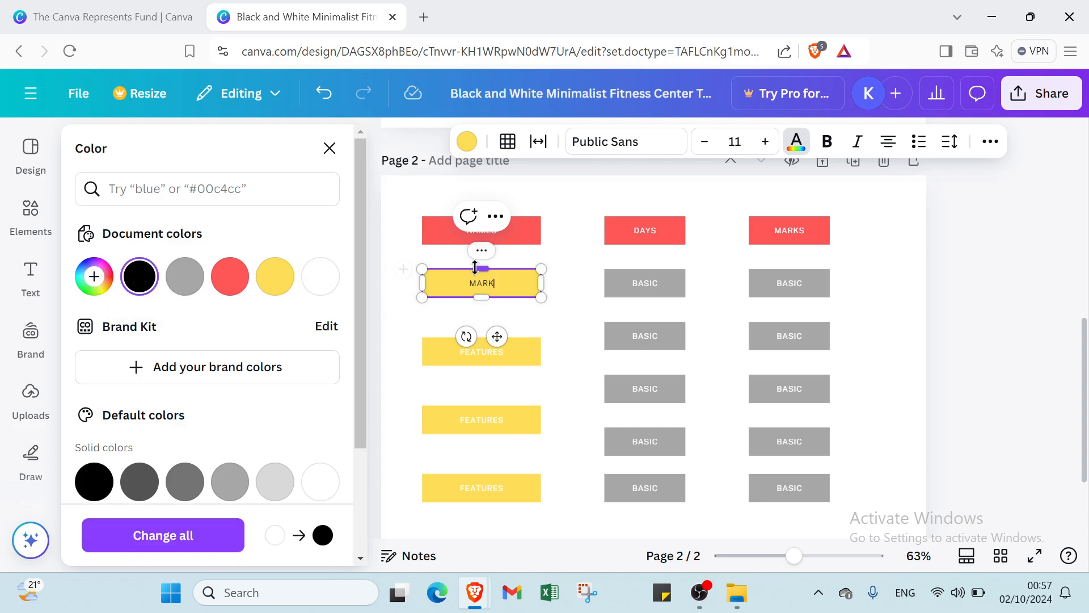
{"action": "scroll", "coordinate": [483, 278], "scroll_direction": "up", "scroll_amount": 2}
{"action": "scroll", "coordinate": [496, 334], "scroll_direction": "down", "scroll_amount": 2}
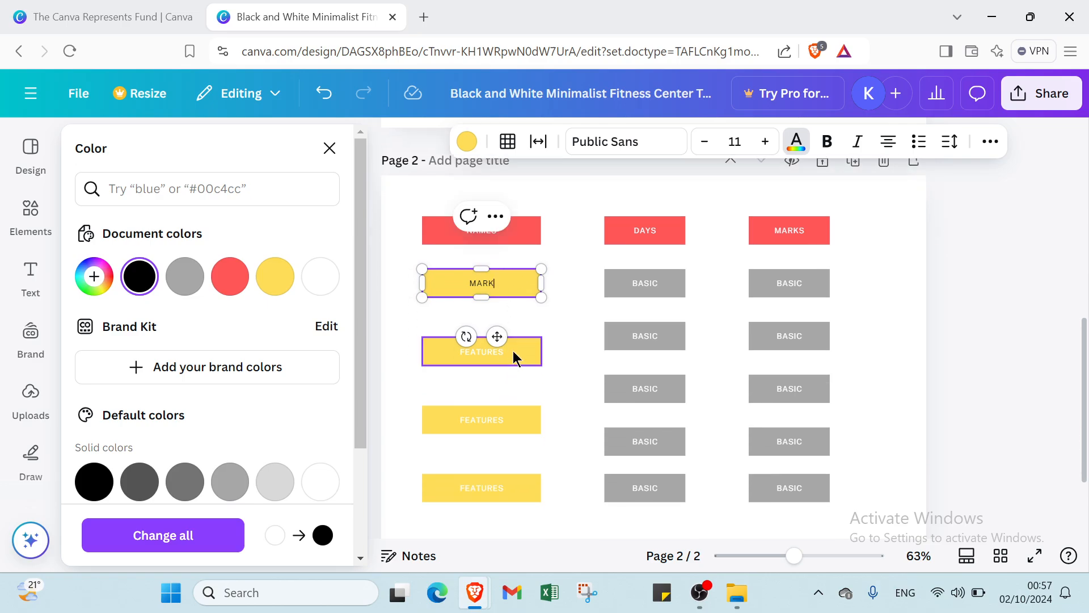
Step: Replace FEATURES in the second yellow cell with another first name in black text
{"action": "left_click", "coordinate": [513, 351]}
{"action": "left_click", "coordinate": [513, 352]}
{"action": "key", "text": "BackSpace"}
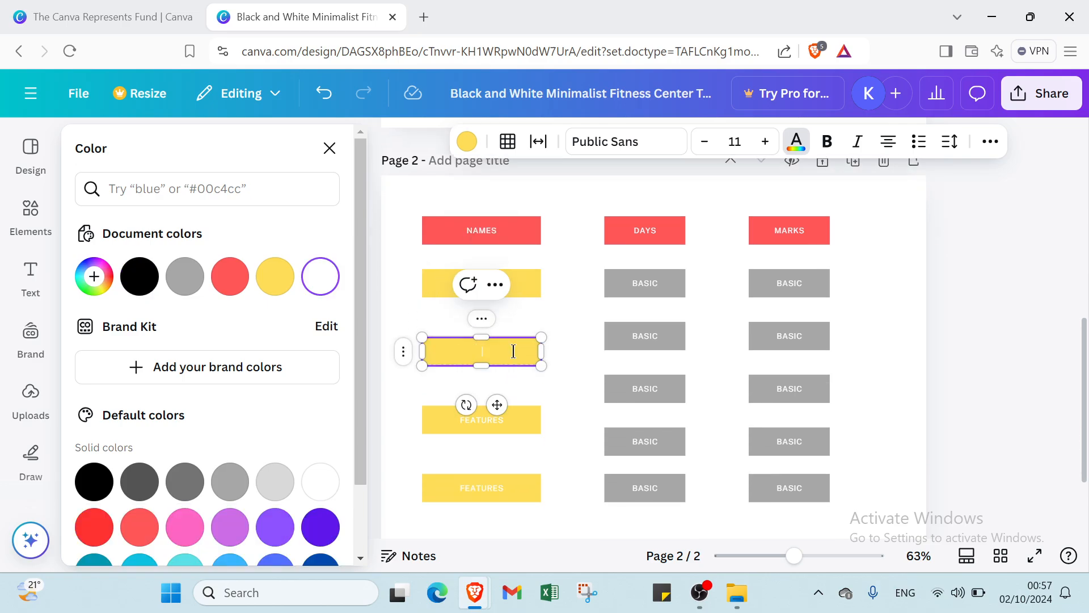
{"action": "left_click", "coordinate": [139, 277]}
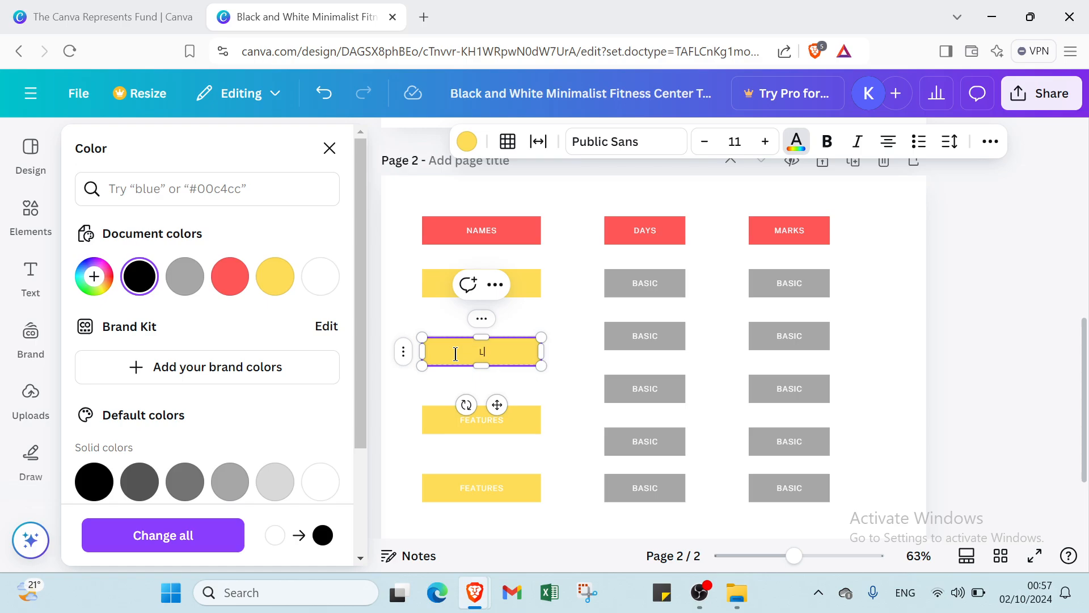
{"action": "type", "text": "LIONEL"}
Step: Replace FEATURES in the third and fourth yellow cells with a different first name each, in black text
{"action": "double_click", "coordinate": [485, 422]}
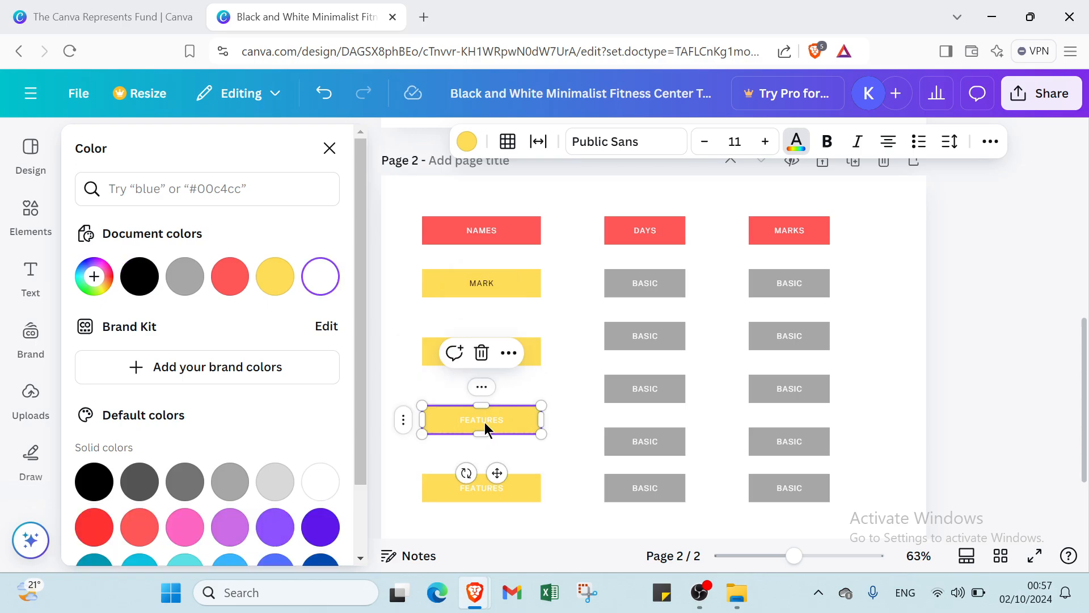
{"action": "left_click", "coordinate": [140, 277]}
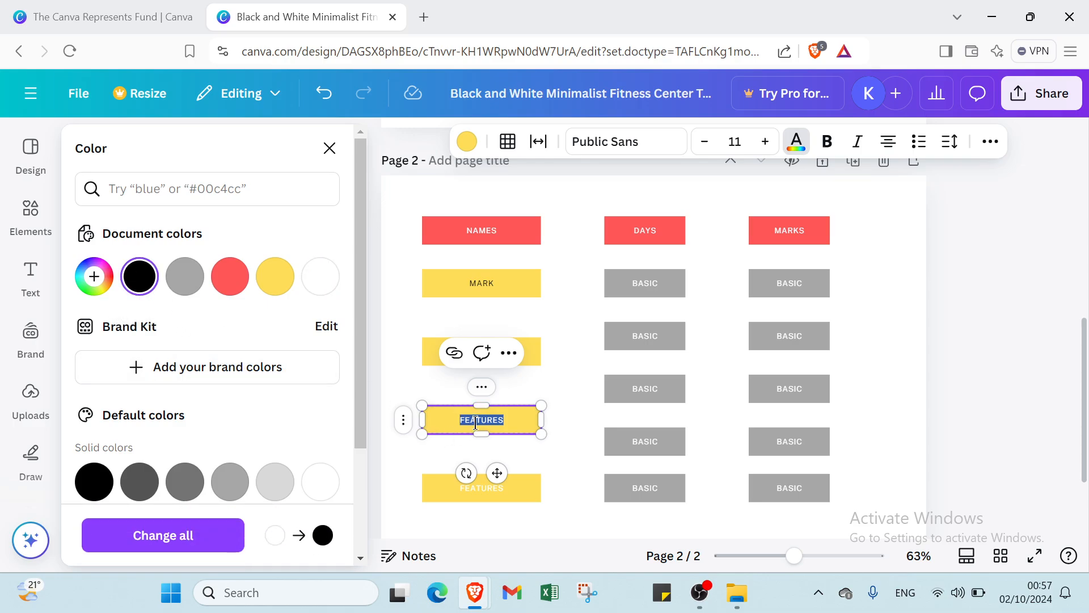
{"action": "type", "text": "IAN"}
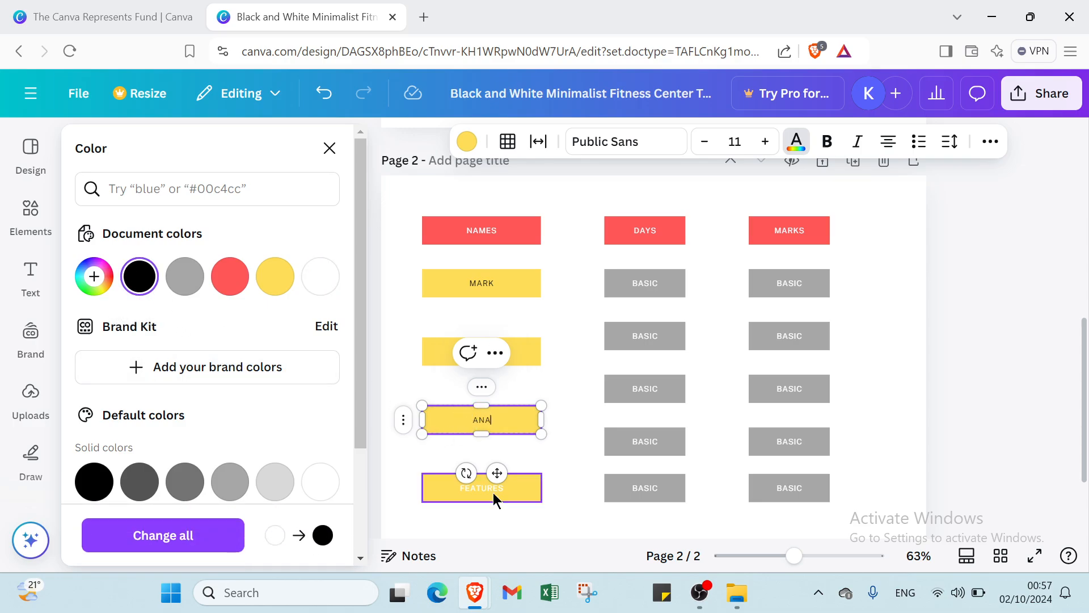
{"action": "double_click", "coordinate": [492, 492]}
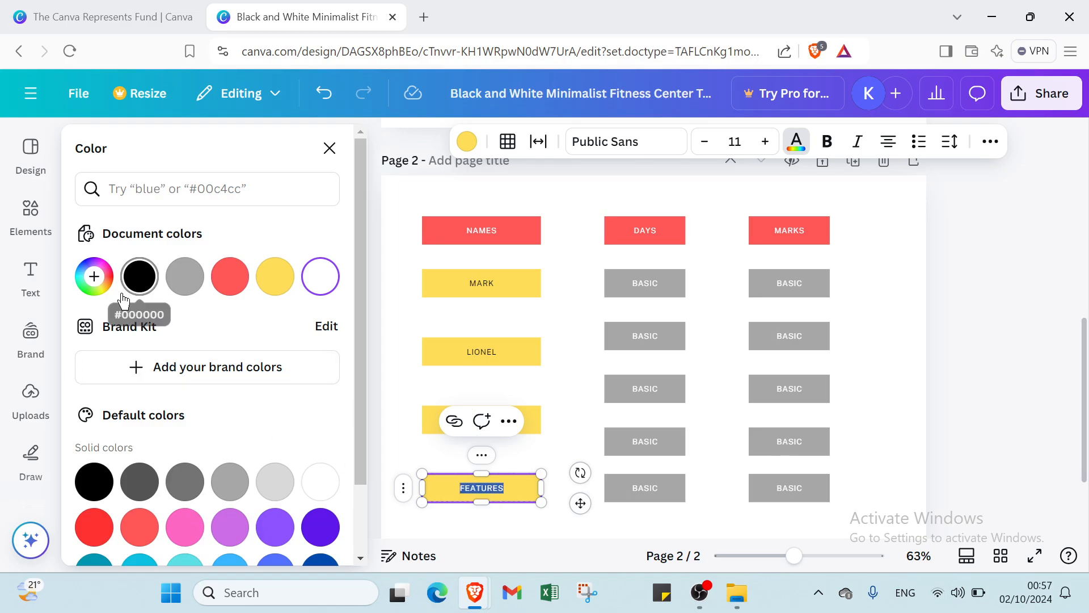
{"action": "left_click", "coordinate": [139, 277]}
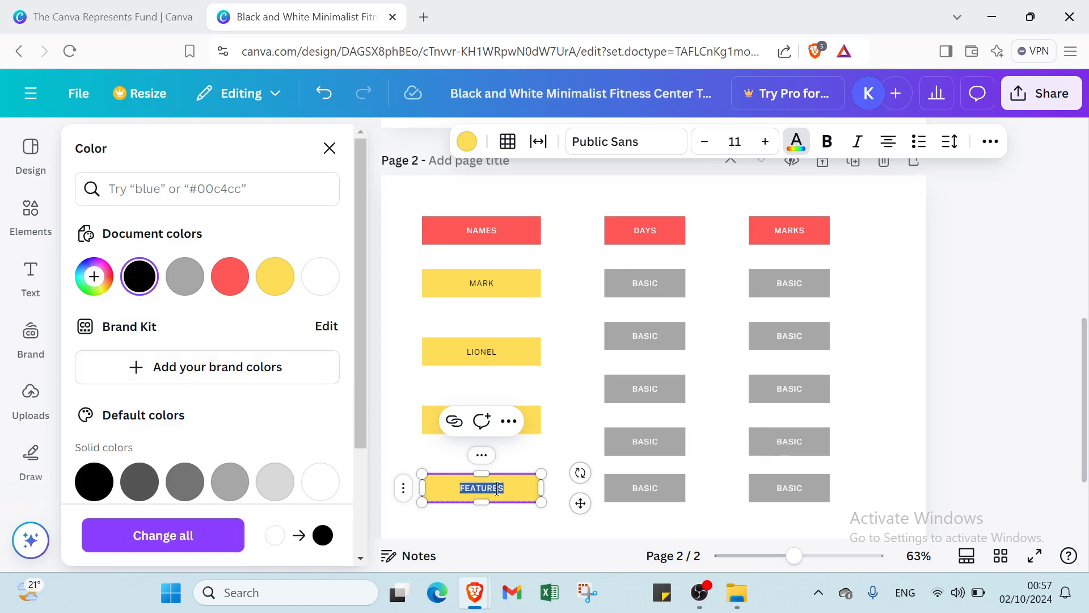
{"action": "type", "text": "SE"}
{"action": "type", "text": "LINA"}
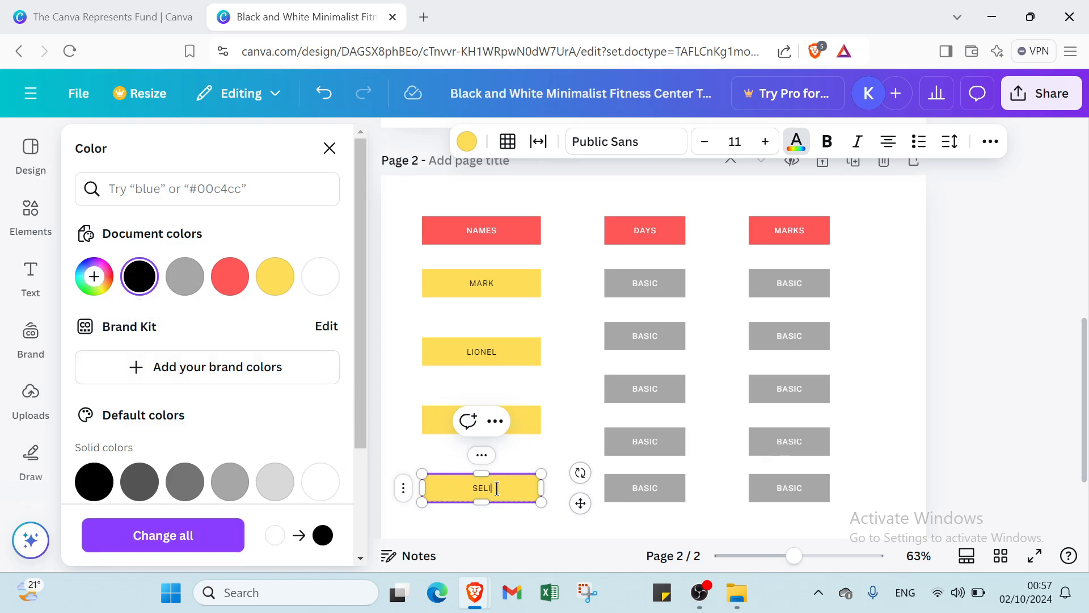
{"action": "left_click", "coordinate": [553, 366]}
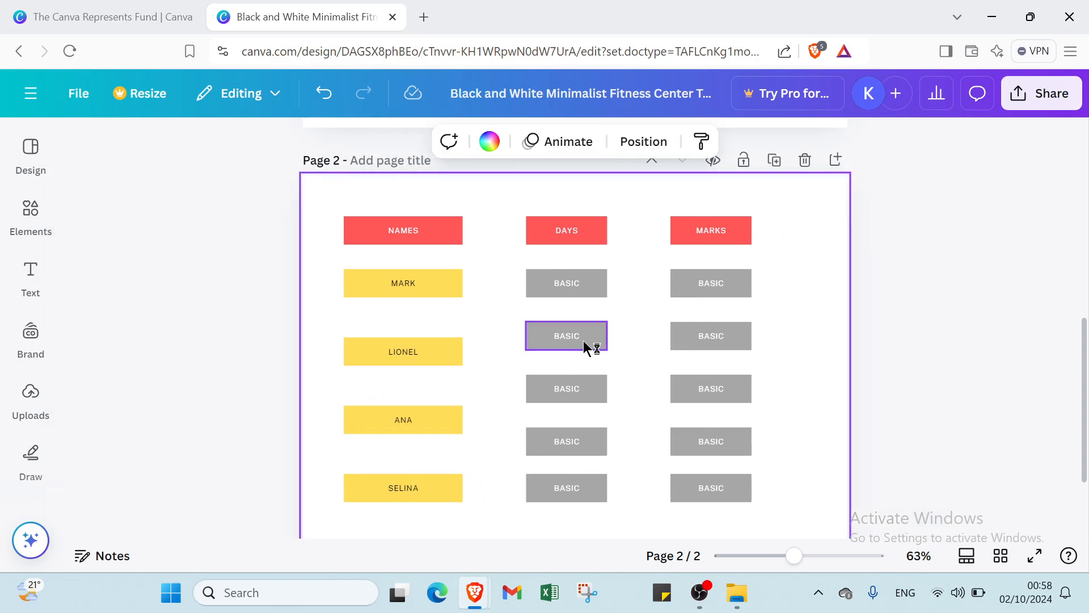
Step: Re-enter the first column's header text NAMES in black
{"action": "left_click", "coordinate": [412, 229]}
{"action": "double_click", "coordinate": [430, 241]}
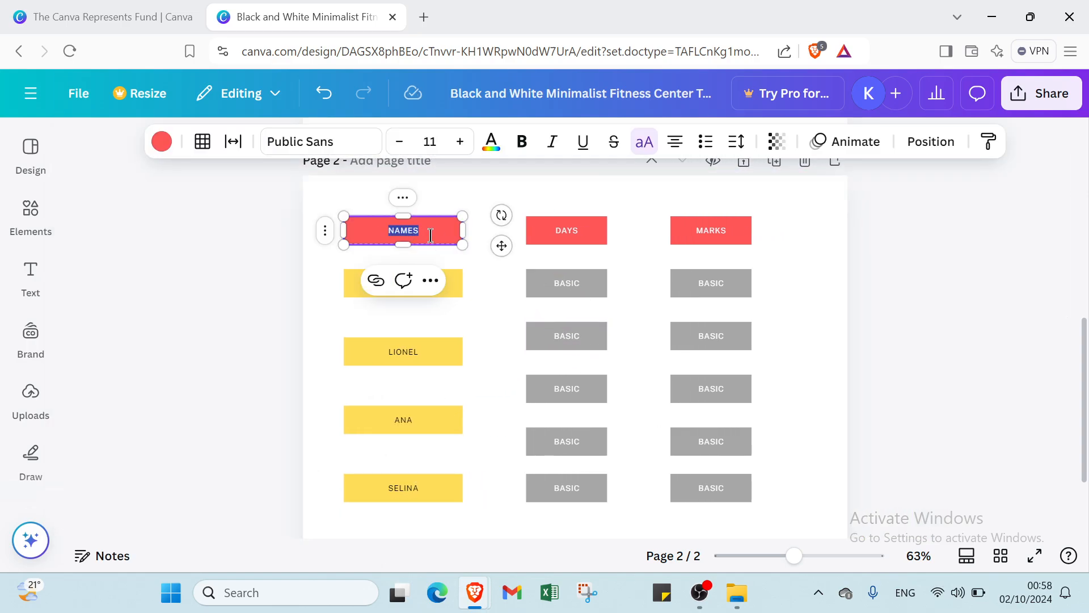
{"action": "key", "text": "BackSpace"}
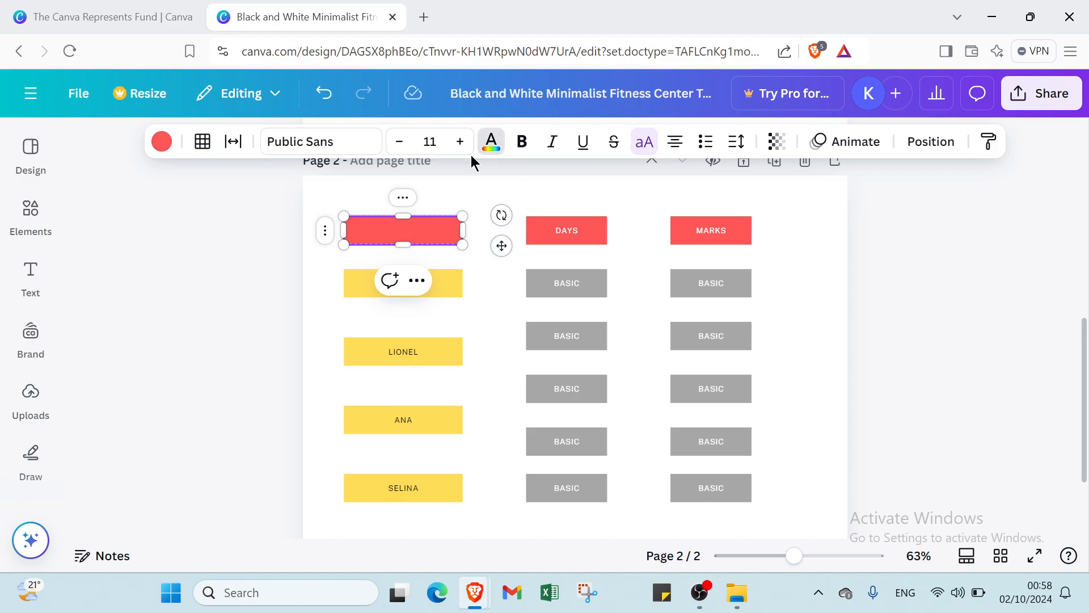
{"action": "left_click", "coordinate": [491, 143]}
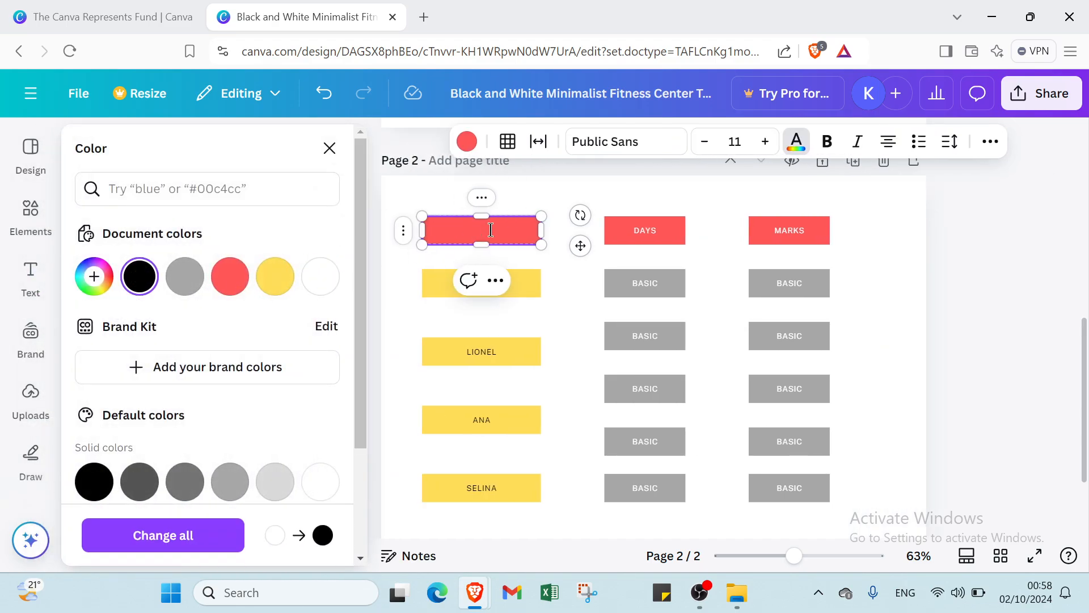
{"action": "type", "text": "NAMES"}
Step: Set the DAYS and MARKS header text to black and re-enter both labels
{"action": "double_click", "coordinate": [646, 230]}
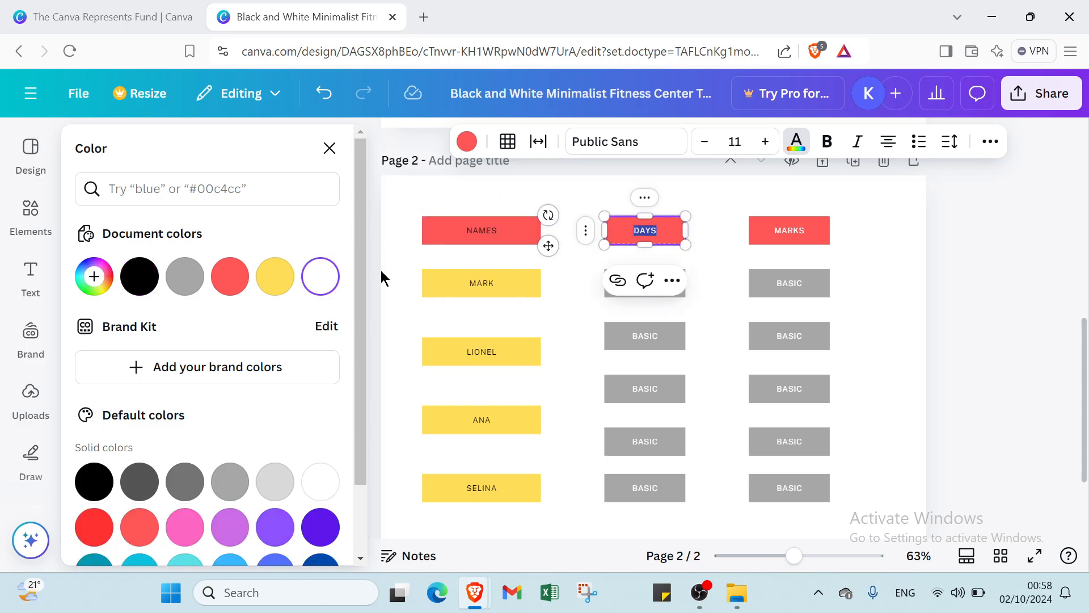
{"action": "left_click", "coordinate": [148, 282]}
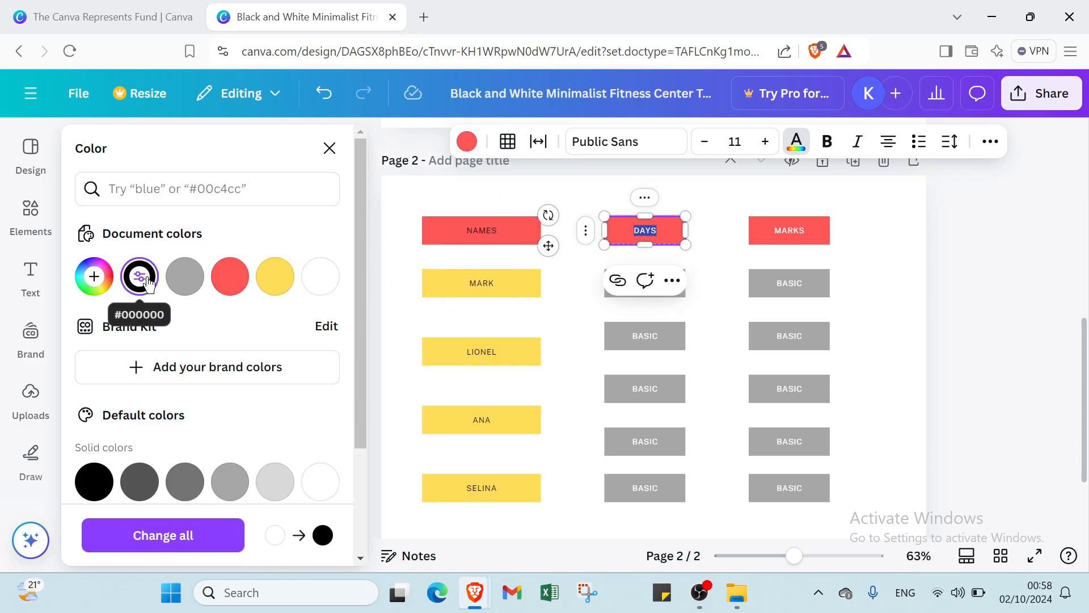
{"action": "type", "text": "DAYS"}
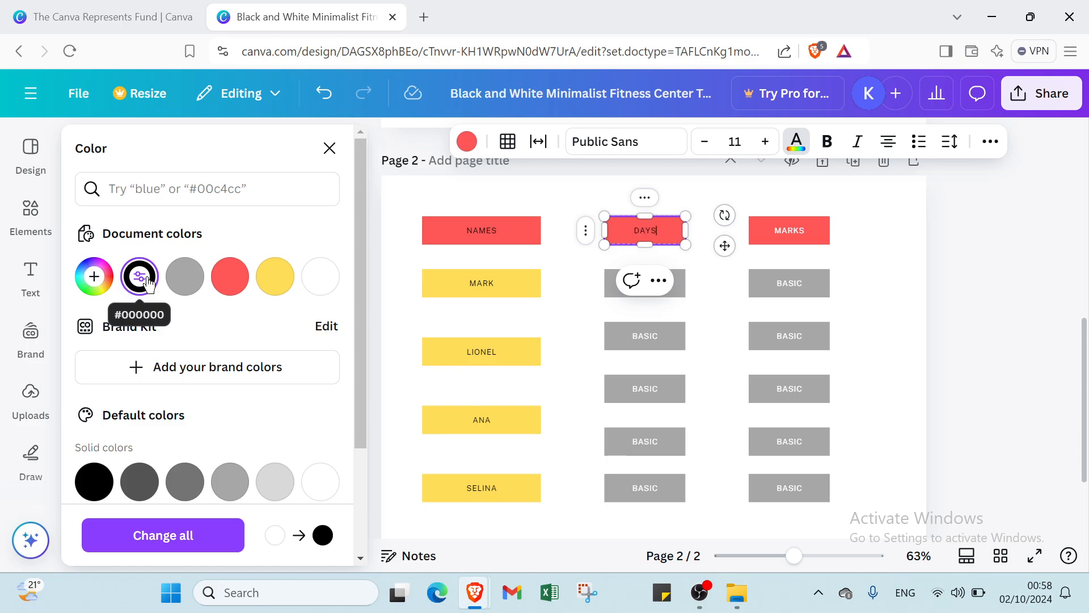
{"action": "left_click", "coordinate": [783, 228]}
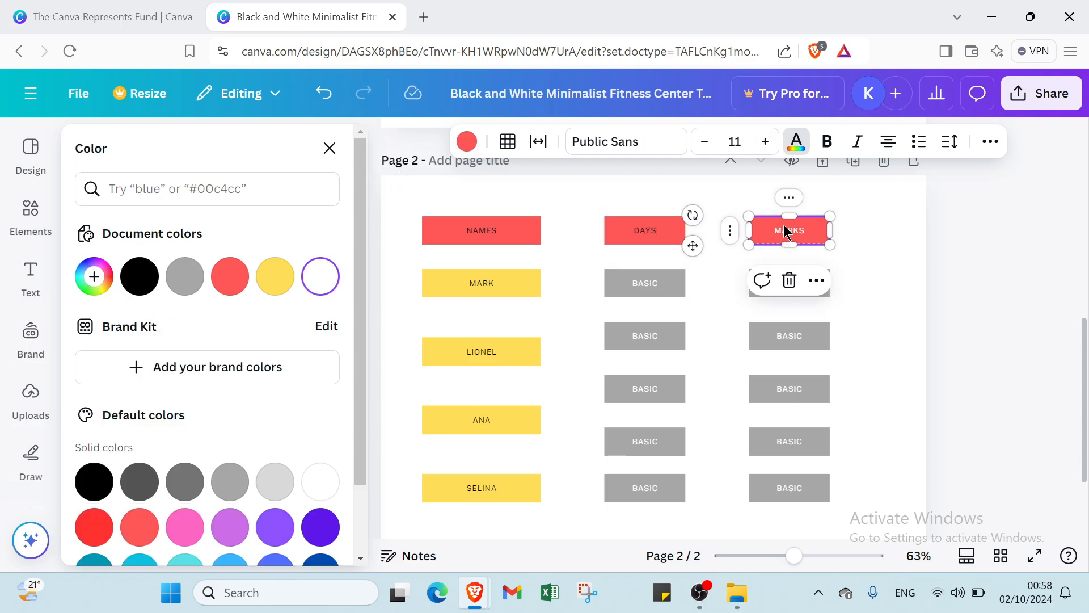
{"action": "double_click", "coordinate": [784, 228]}
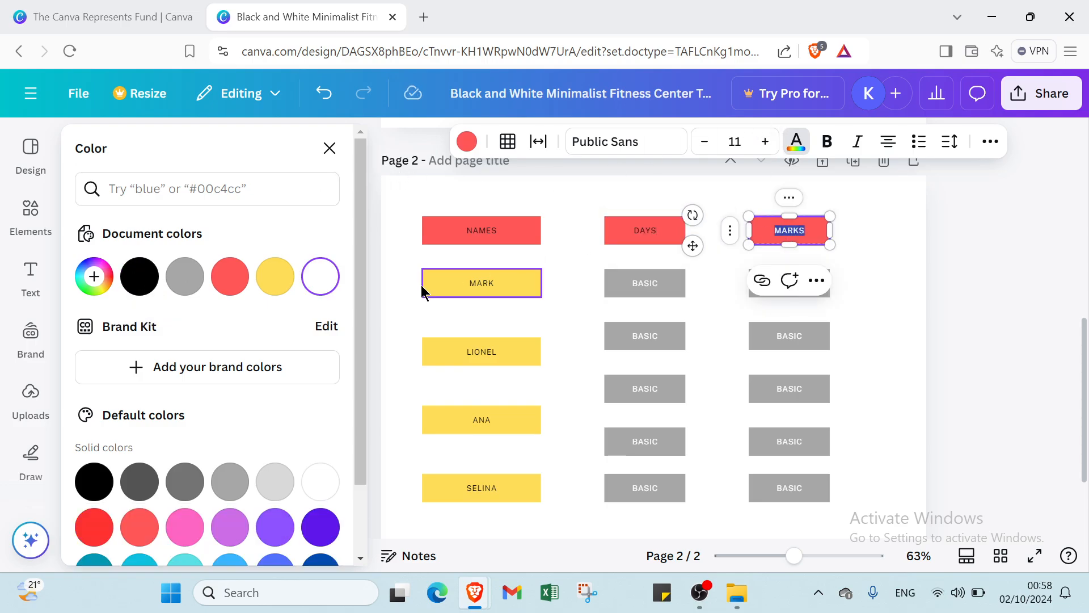
{"action": "left_click", "coordinate": [139, 276]}
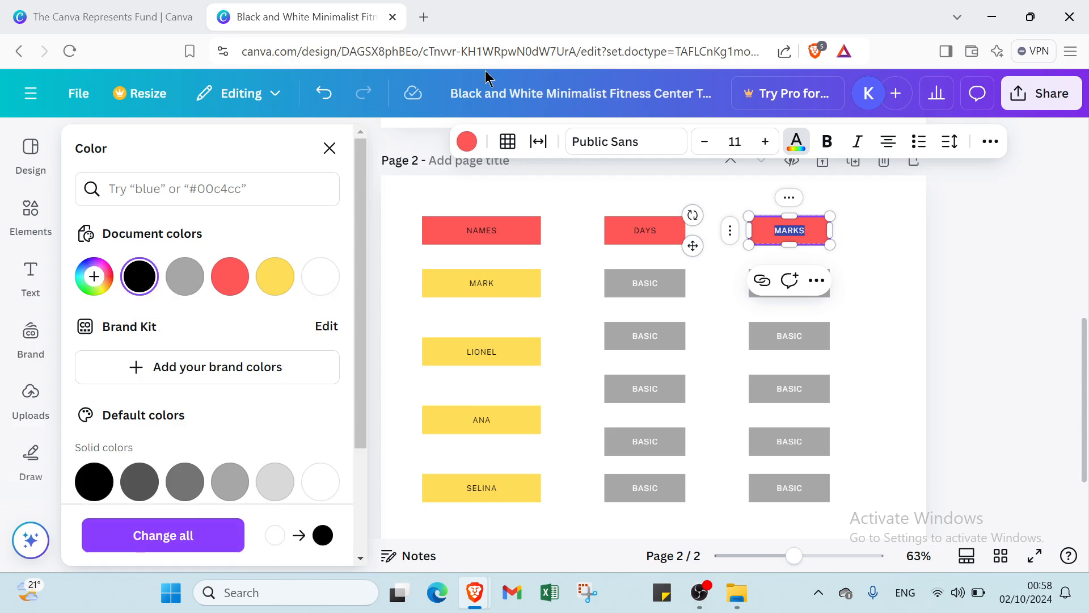
{"action": "type", "text": "MARKS"}
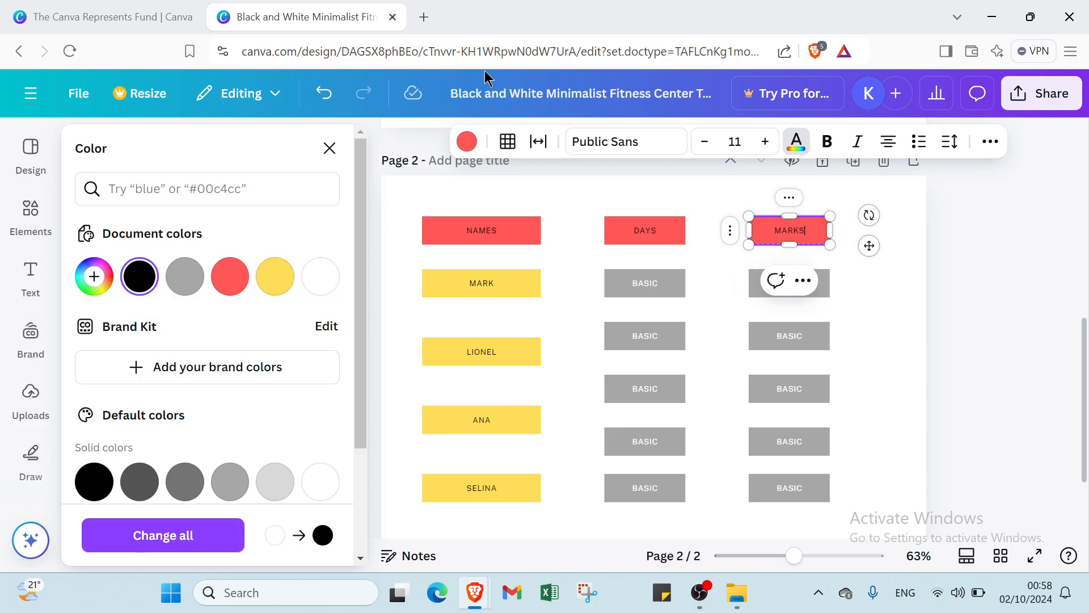
Step: Replace BASIC in the first and second grey cells under DAYS with MONDAY and FRIDAY
{"action": "left_click", "coordinate": [651, 290]}
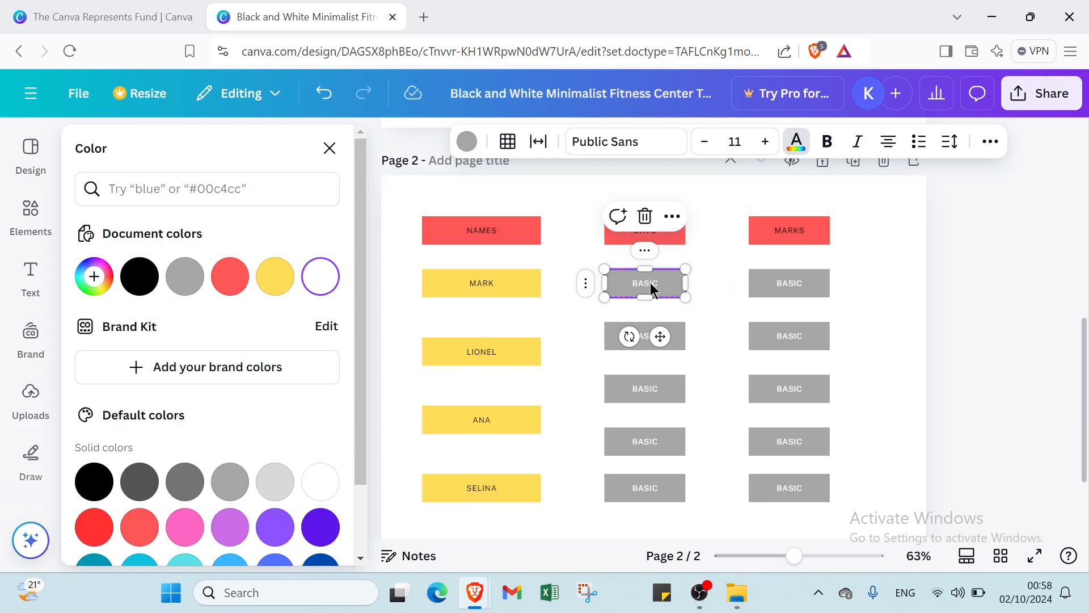
{"action": "double_click", "coordinate": [650, 286]}
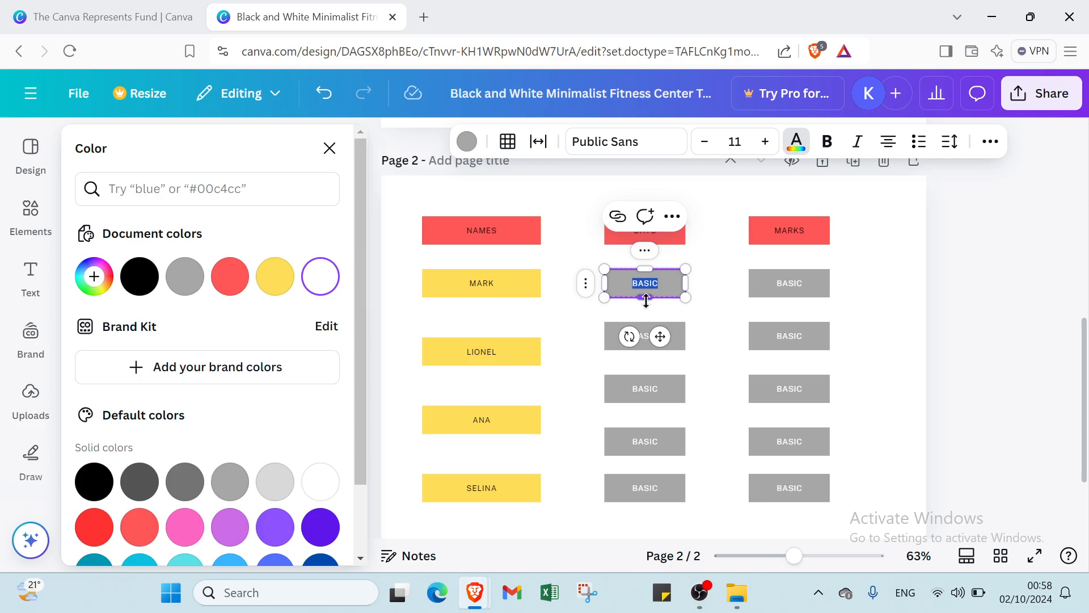
{"action": "type", "text": "MO"}
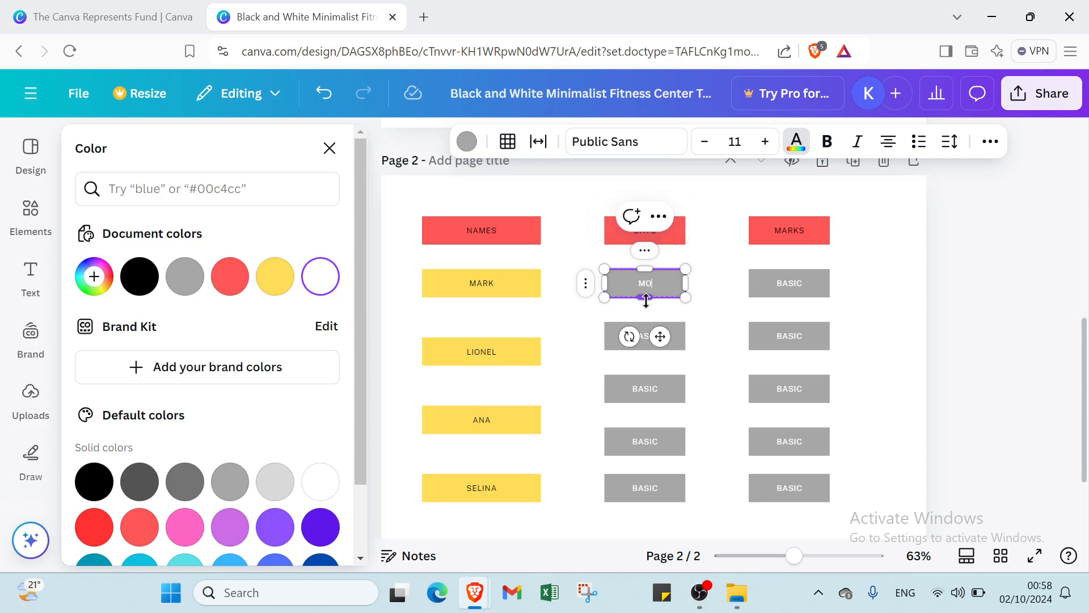
{"action": "type", "text": "NDAY"}
{"action": "left_click", "coordinate": [647, 335]}
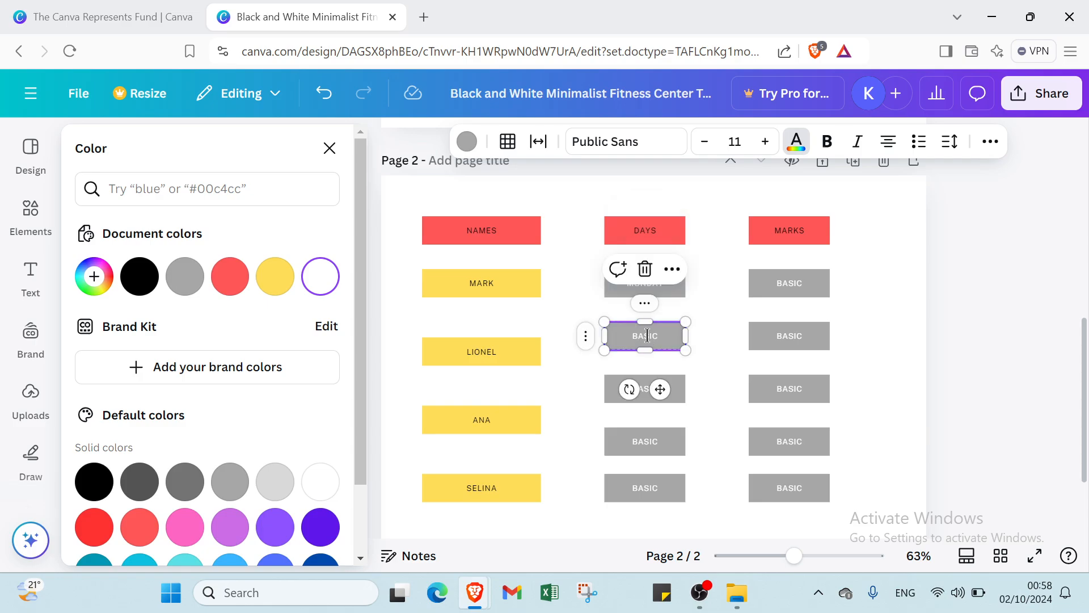
{"action": "double_click", "coordinate": [647, 335]}
{"action": "type", "text": "FRIDAY"}
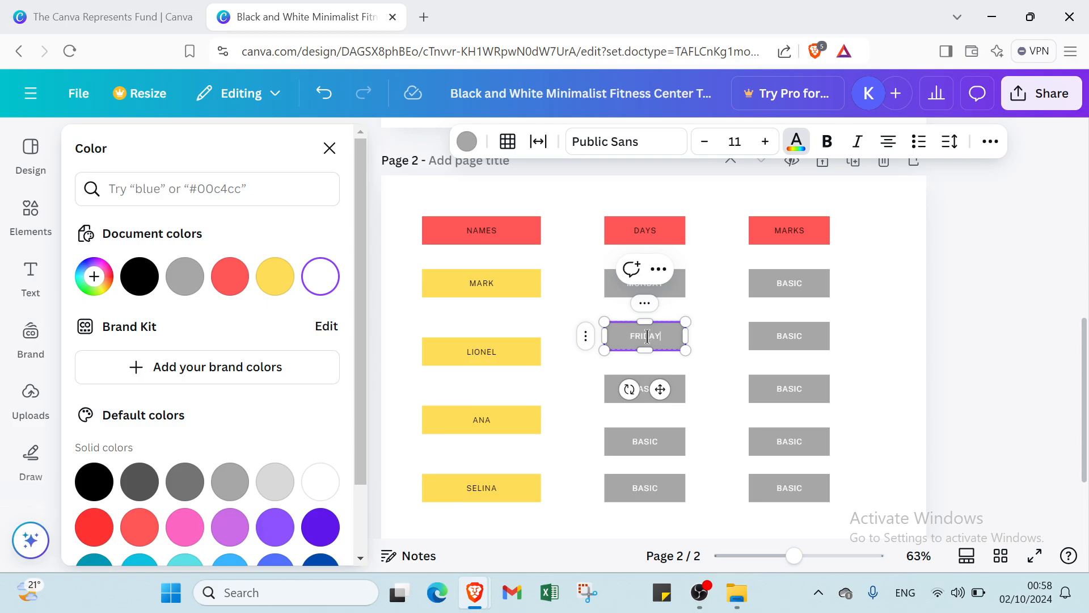
Step: Replace BASIC in the third and fourth cells under DAYS with TUESDAY and THURSDAY
{"action": "left_click", "coordinate": [649, 396]}
{"action": "double_click", "coordinate": [649, 396]}
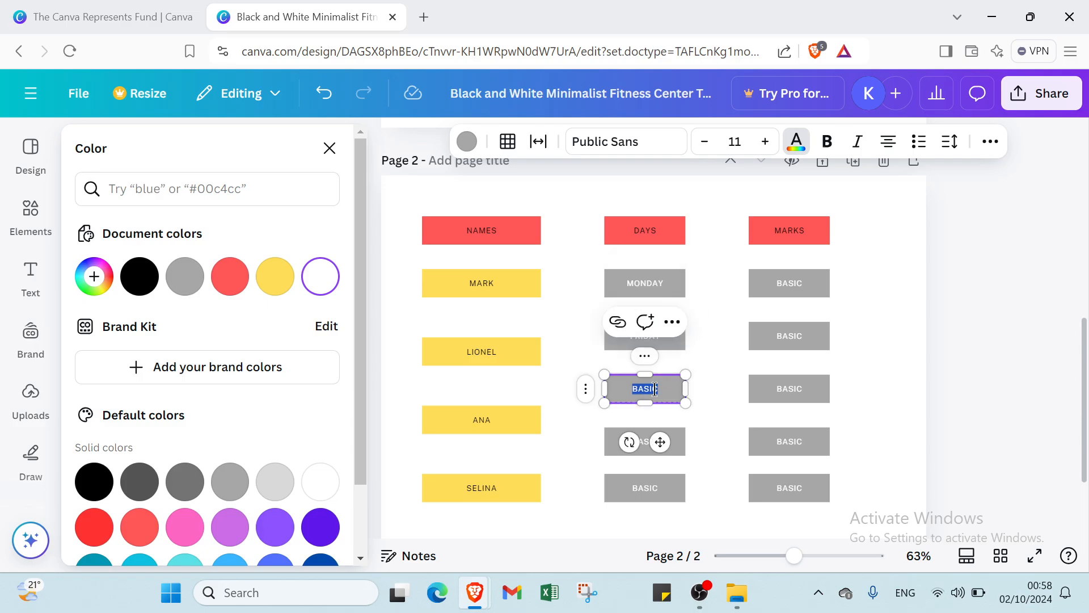
{"action": "type", "text": "TH"}
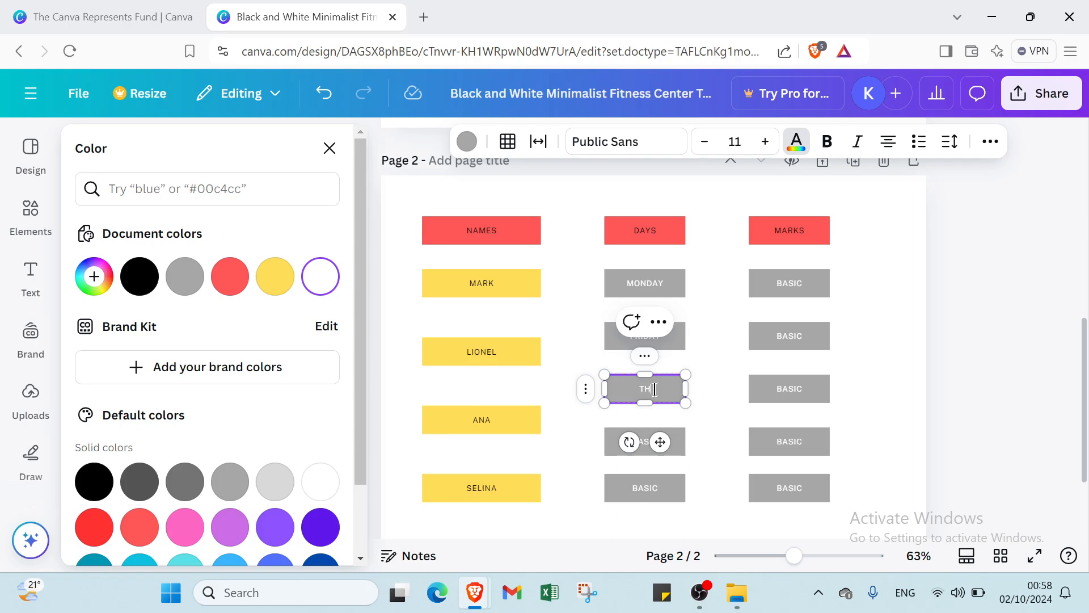
{"action": "key", "text": "BackSpace"}
{"action": "type", "text": "UESDAY"}
{"action": "left_click", "coordinate": [646, 438]}
{"action": "double_click", "coordinate": [645, 438]}
{"action": "key", "text": "BackSpace"}
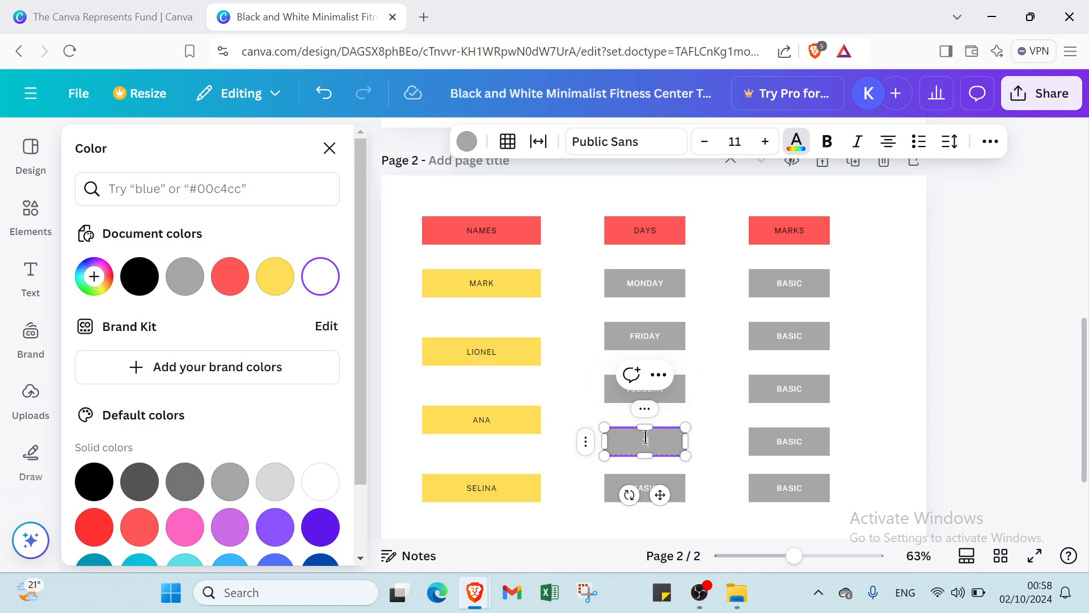
{"action": "type", "text": "THURSDAY"}
Step: Replace BASIC in the last cell under DAYS with WEDNESDAY
{"action": "left_click", "coordinate": [636, 488]}
{"action": "double_click", "coordinate": [636, 487]}
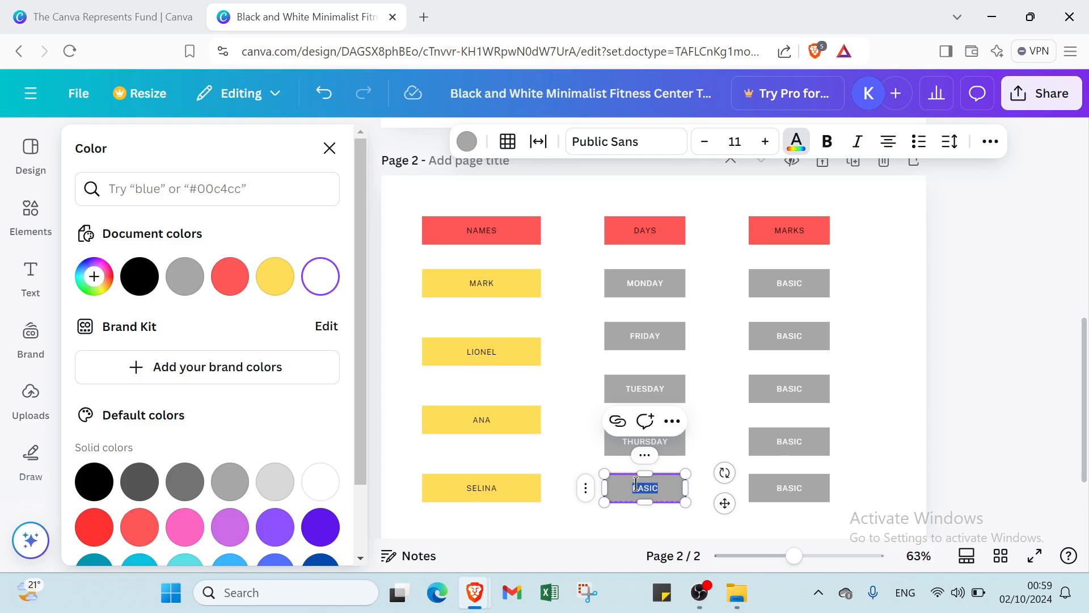
{"action": "type", "text": "W"}
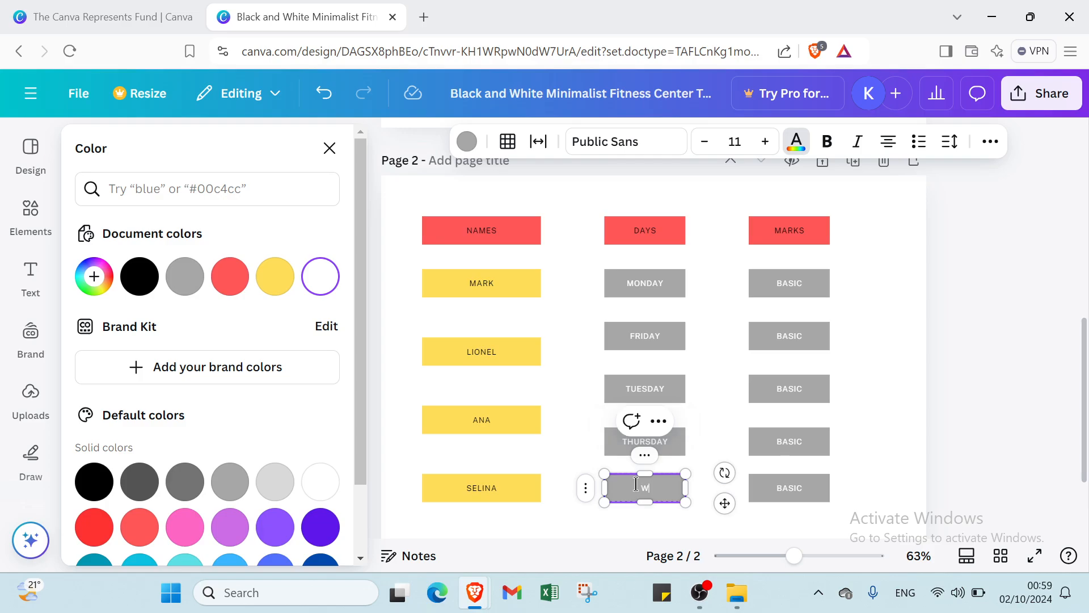
{"action": "type", "text": "EDNESDAY"}
Step: Replace BASIC in the first and second grey cells under MARKS with 8 and 9
{"action": "left_click", "coordinate": [809, 286]}
{"action": "double_click", "coordinate": [809, 286]}
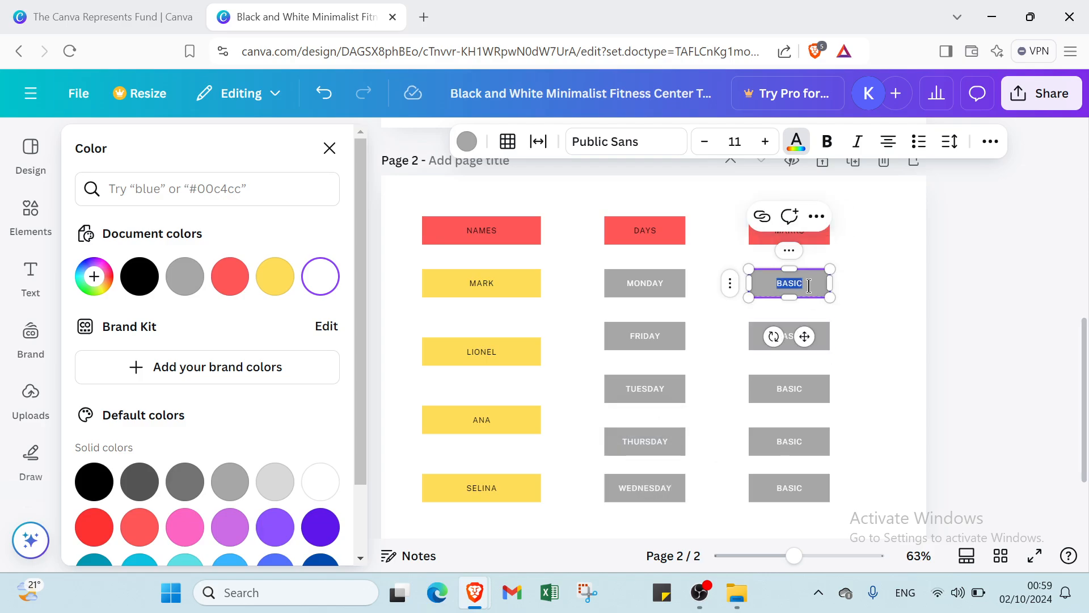
{"action": "type", "text": "8"}
{"action": "scroll", "coordinate": [800, 289], "scroll_direction": "down", "scroll_amount": 1}
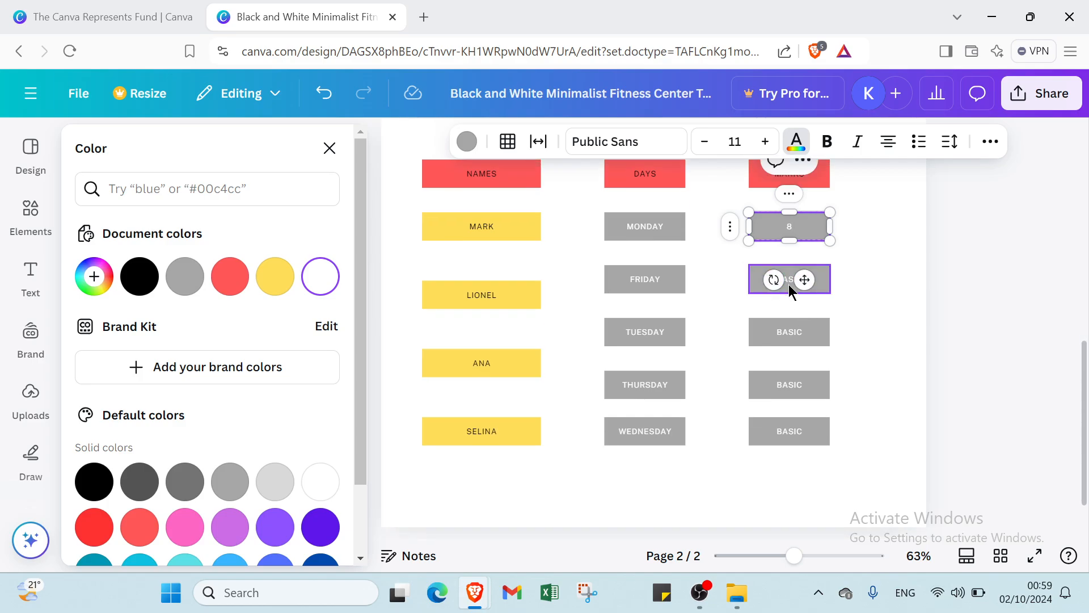
{"action": "left_click", "coordinate": [791, 291]}
{"action": "double_click", "coordinate": [791, 291]}
{"action": "type", "text": "8"}
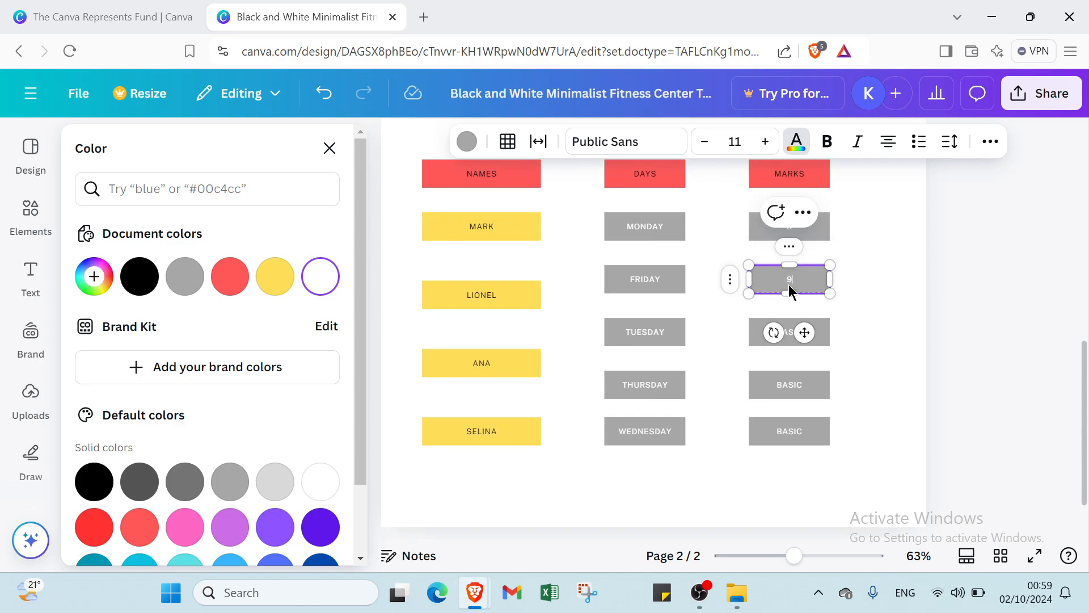
Step: Replace BASIC in the third cell under MARKS with 10
{"action": "left_click", "coordinate": [786, 340]}
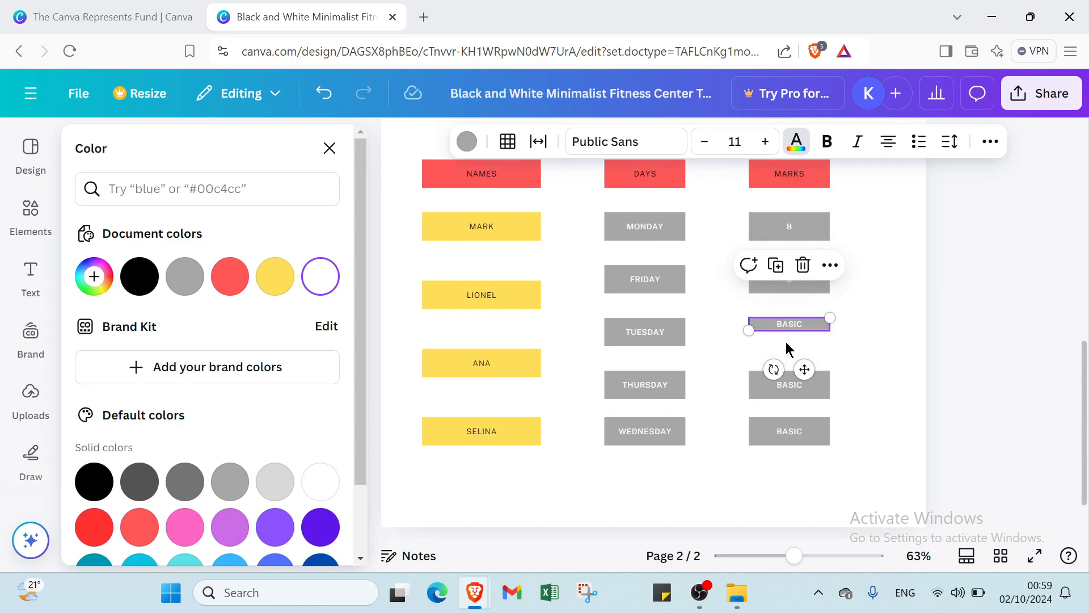
{"action": "left_click_drag", "start_coordinate": [785, 342], "coordinate": [790, 348]}
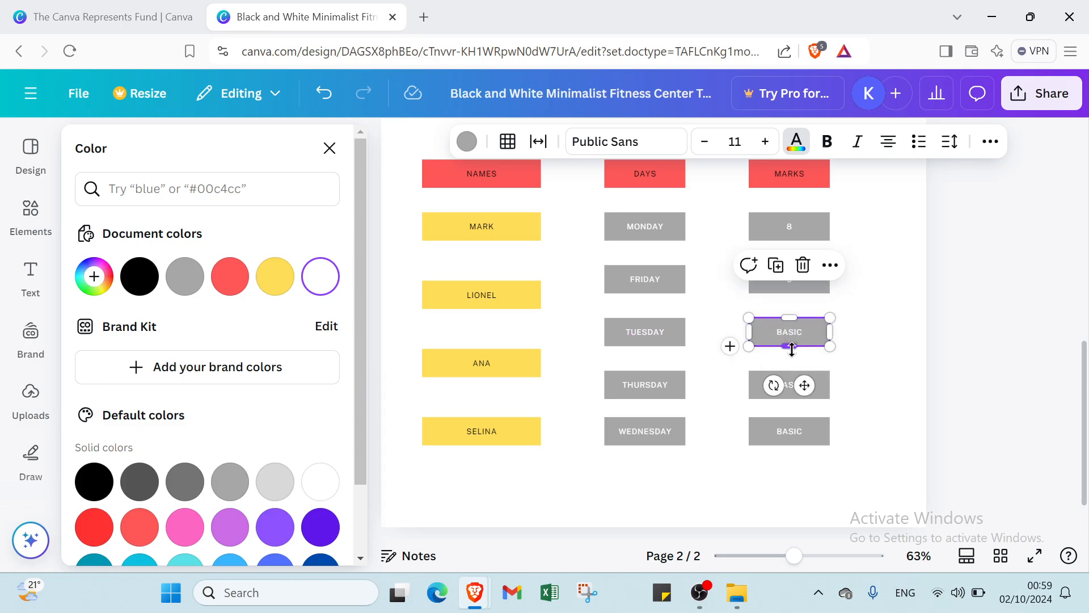
{"action": "double_click", "coordinate": [793, 335]}
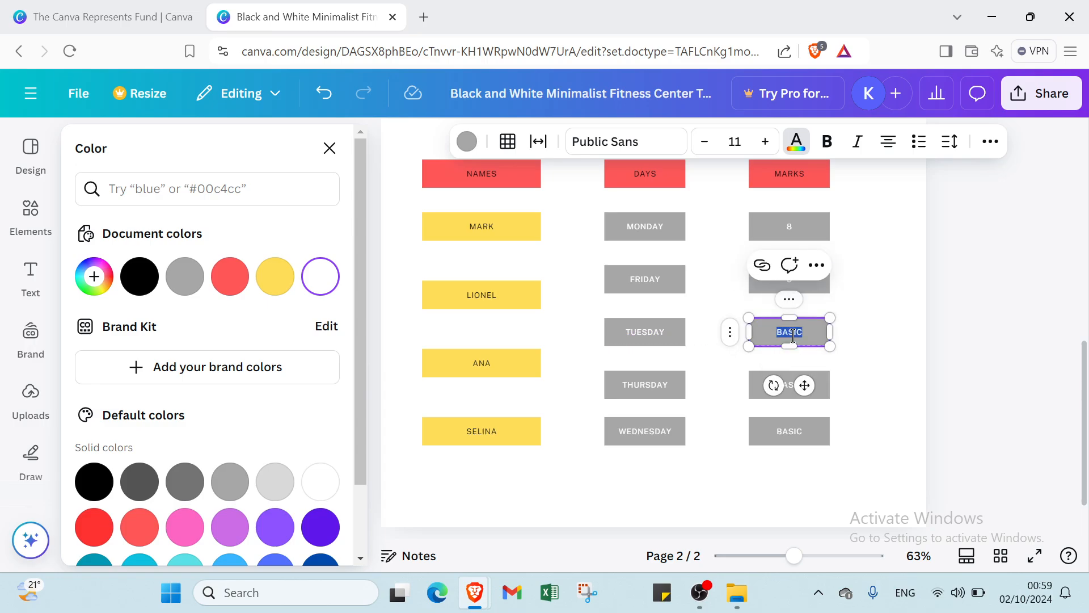
{"action": "type", "text": "10"}
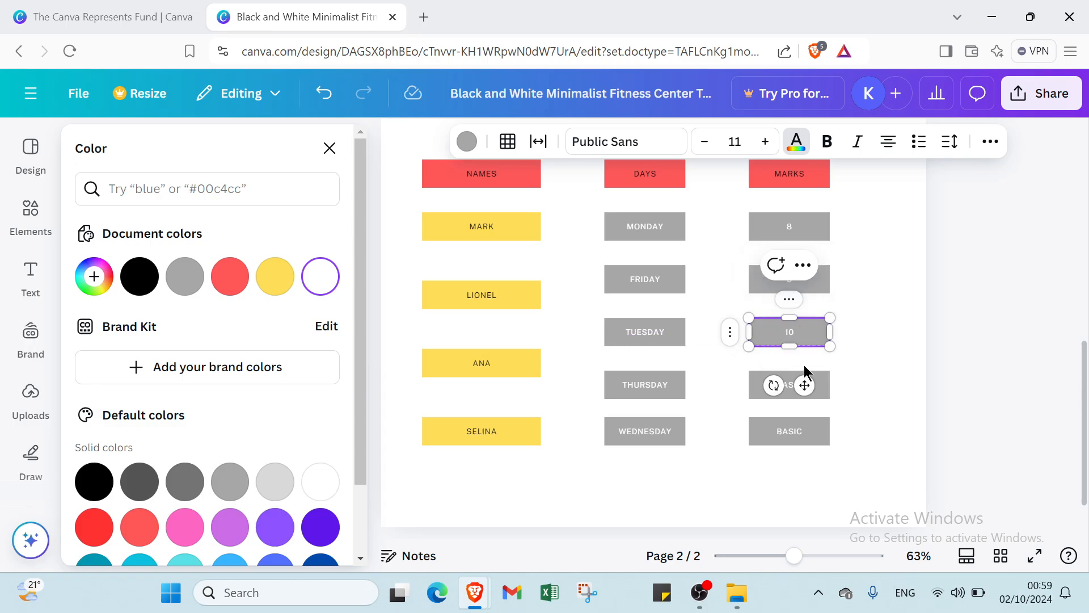
Step: Replace BASIC in the fourth and fifth cells under MARKS with 7 and 6
{"action": "double_click", "coordinate": [792, 391]}
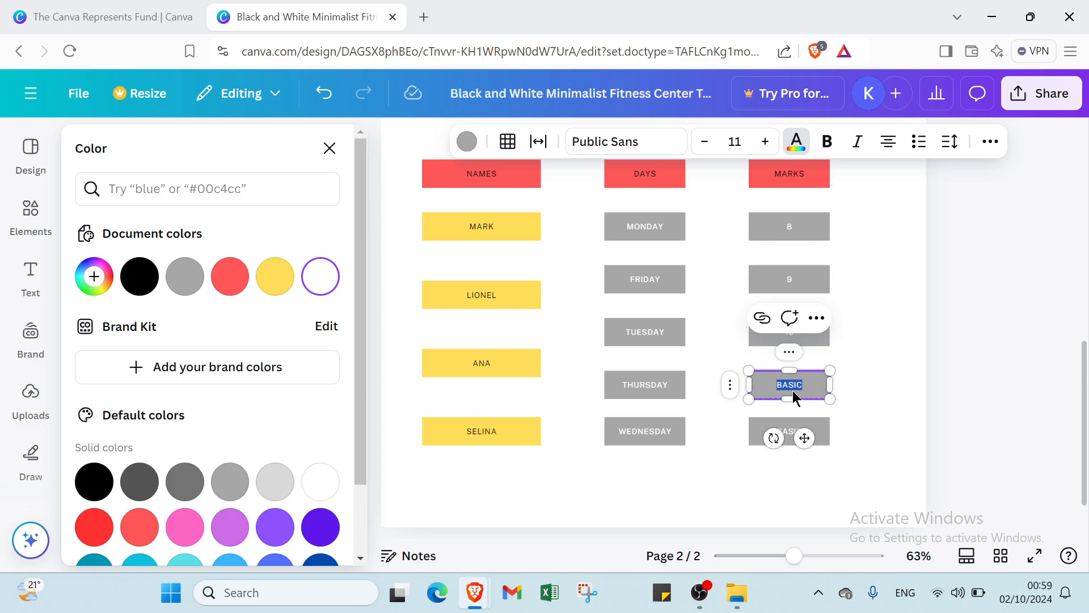
{"action": "type", "text": "7"}
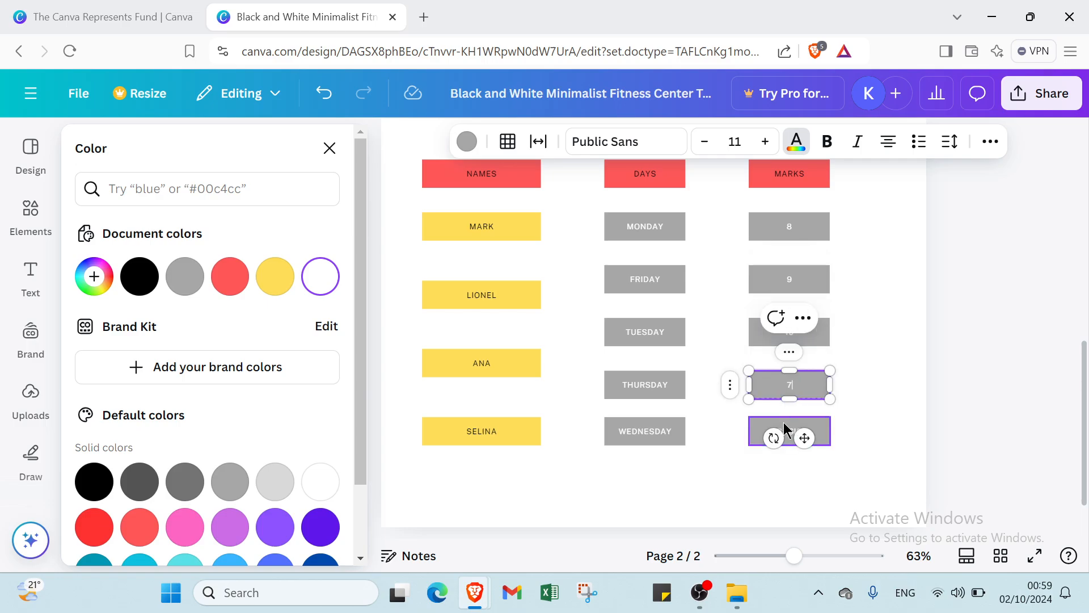
{"action": "double_click", "coordinate": [784, 427]}
{"action": "type", "text": "6"}
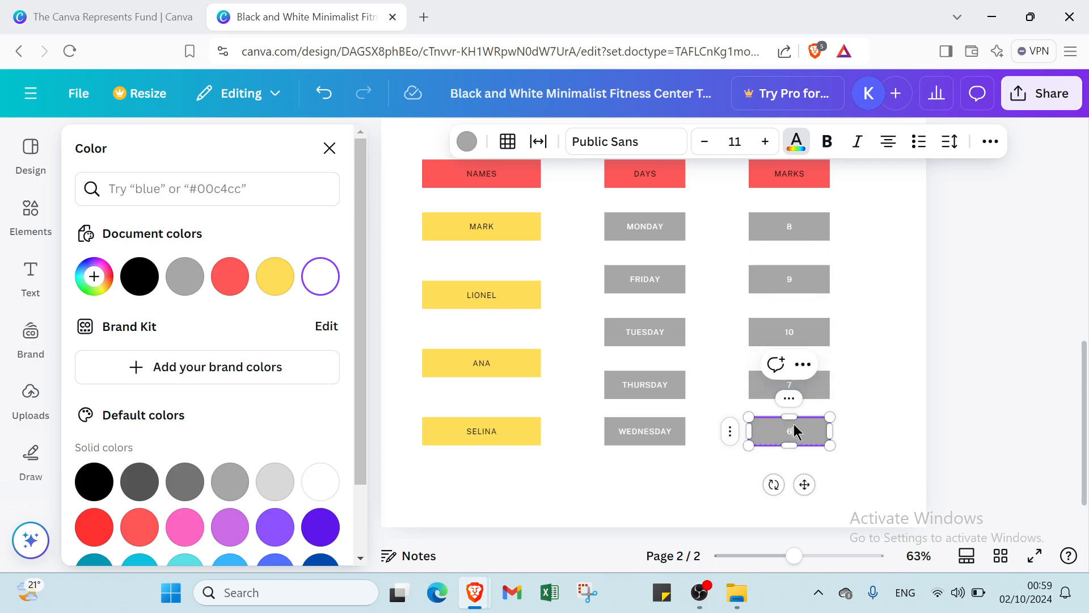
{"action": "left_click", "coordinate": [875, 396]}
Step: Delete the first page with the original fitness center comparison chart, keeping only the custom table page
{"action": "scroll", "coordinate": [658, 373], "scroll_direction": "up", "scroll_amount": 2}
{"action": "scroll", "coordinate": [659, 374], "scroll_direction": "down", "scroll_amount": 2}
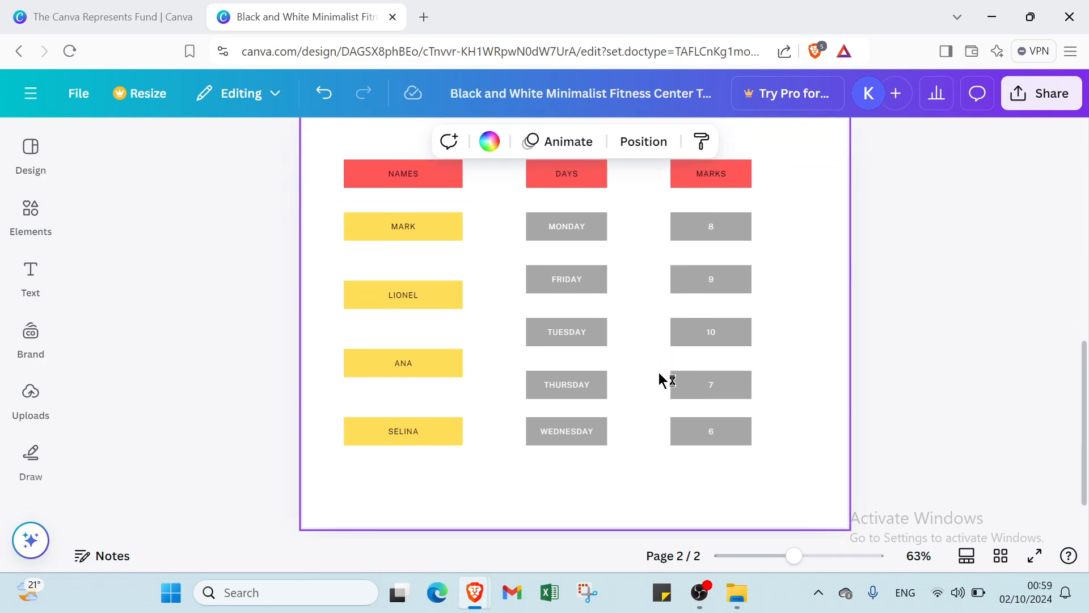
{"action": "scroll", "coordinate": [622, 251], "scroll_direction": "up", "scroll_amount": 2}
{"action": "scroll", "coordinate": [621, 252], "scroll_direction": "up", "scroll_amount": 5}
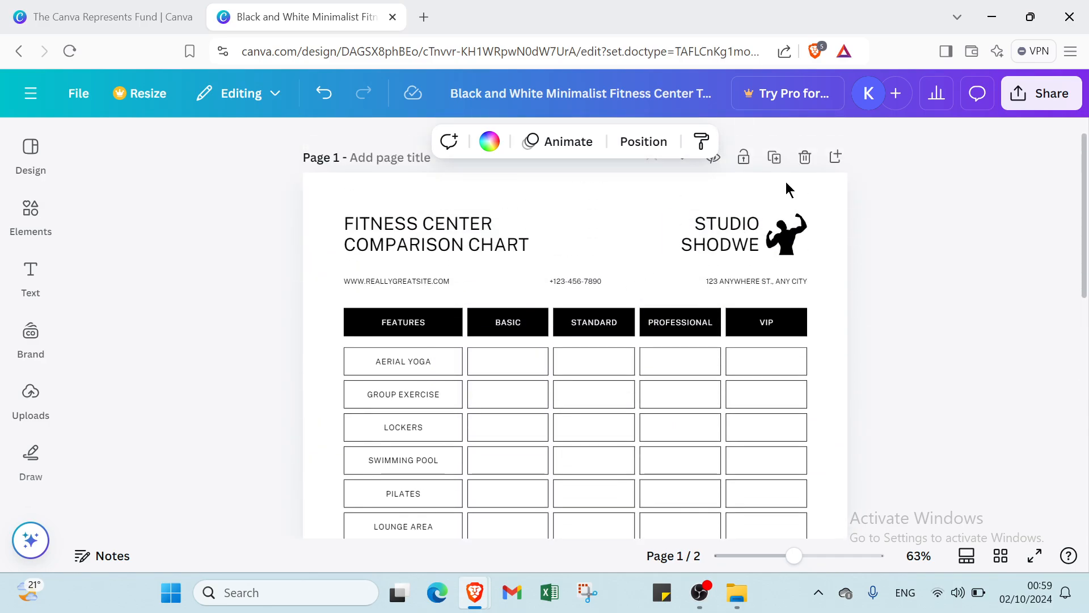
{"action": "left_click", "coordinate": [805, 157]}
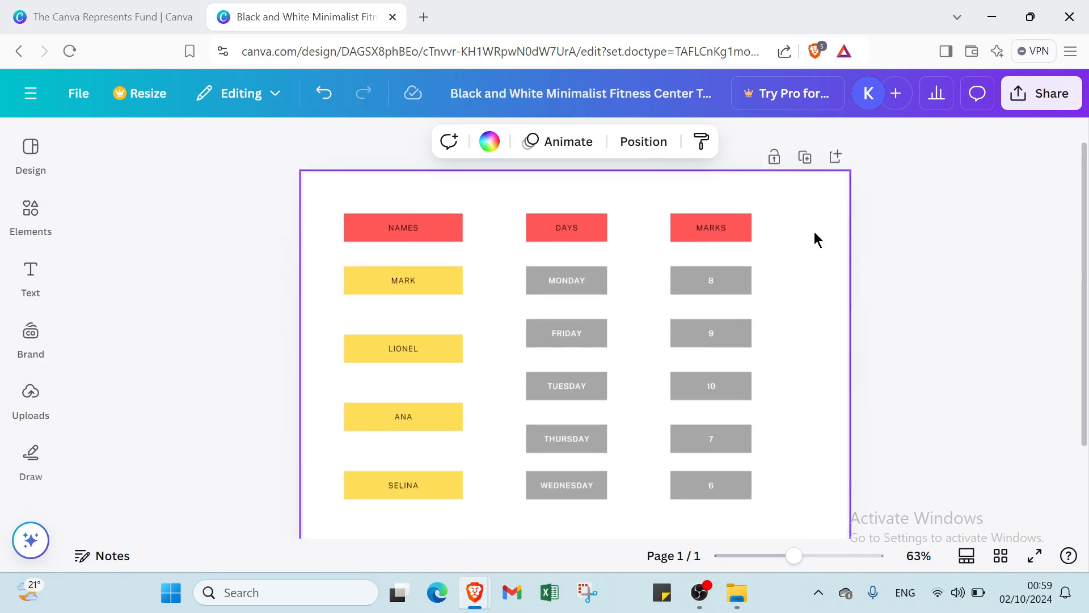
{"action": "left_click", "coordinate": [939, 242]}
{"action": "scroll", "coordinate": [803, 336], "scroll_direction": "down", "scroll_amount": 2}
{"action": "scroll", "coordinate": [802, 329], "scroll_direction": "up", "scroll_amount": 2}
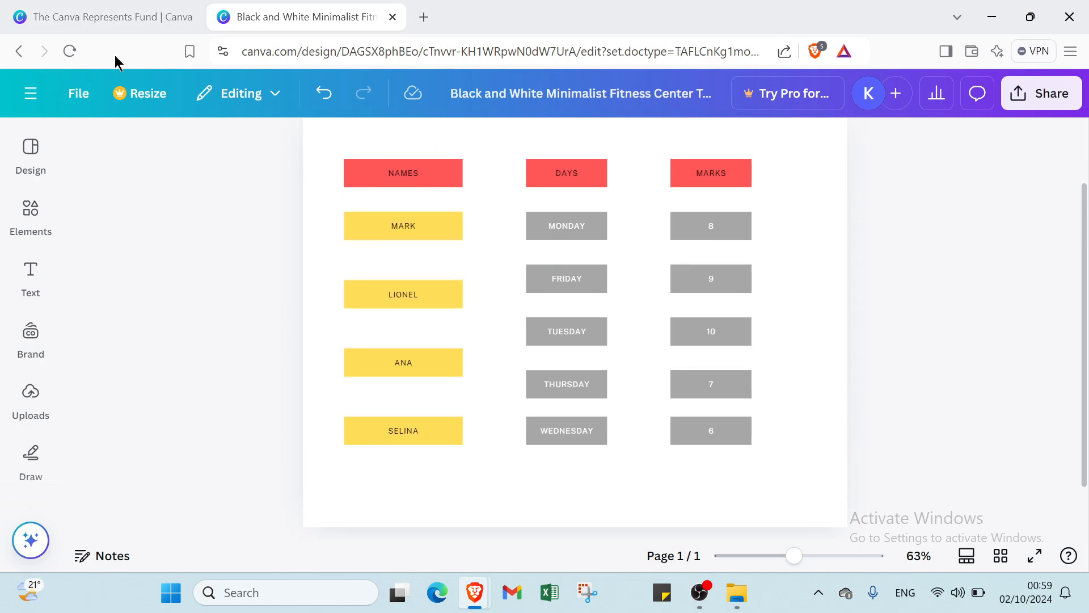
Step: Leave the design for the Canva home page and switch to the browser tab with The Canva Represents Fund page
{"action": "left_click", "coordinate": [30, 94]}
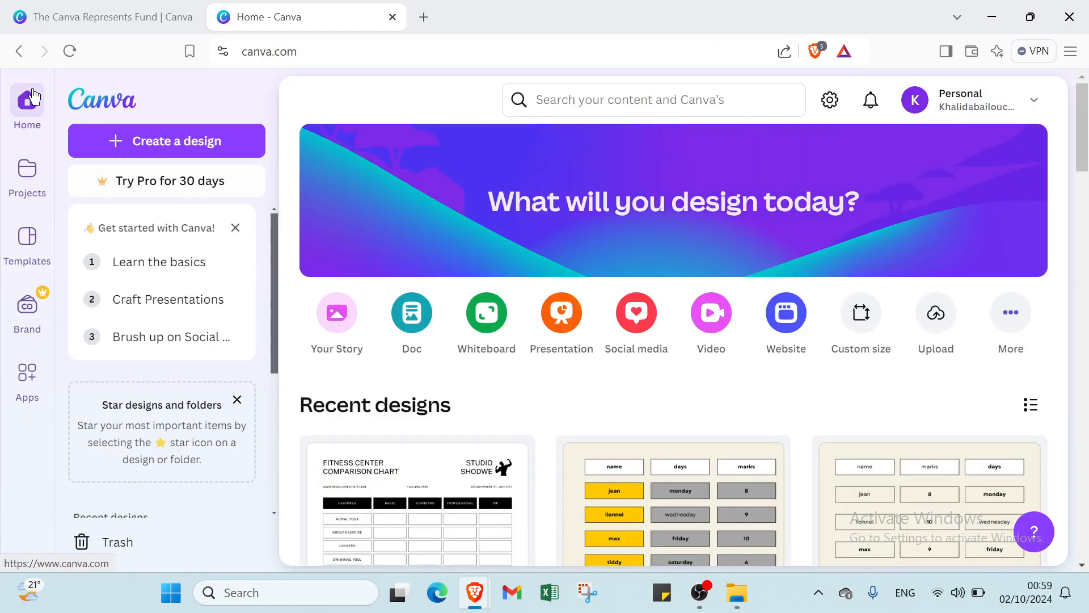
{"action": "left_click", "coordinate": [58, 15]}
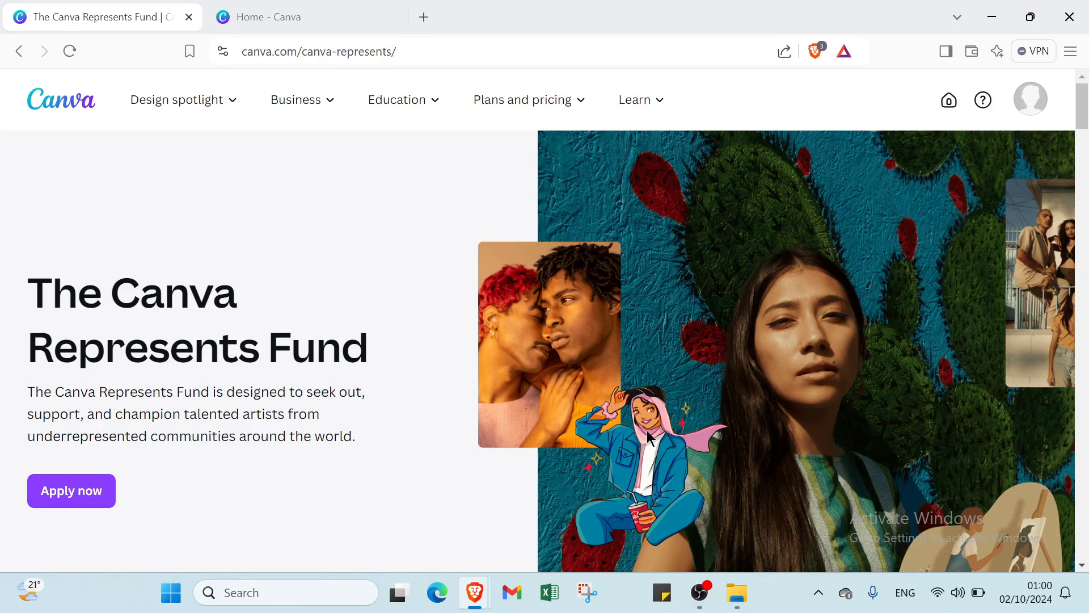
{"action": "scroll", "coordinate": [647, 430], "scroll_direction": "down", "scroll_amount": 1}
{"action": "scroll", "coordinate": [480, 337], "scroll_direction": "up", "scroll_amount": 1}
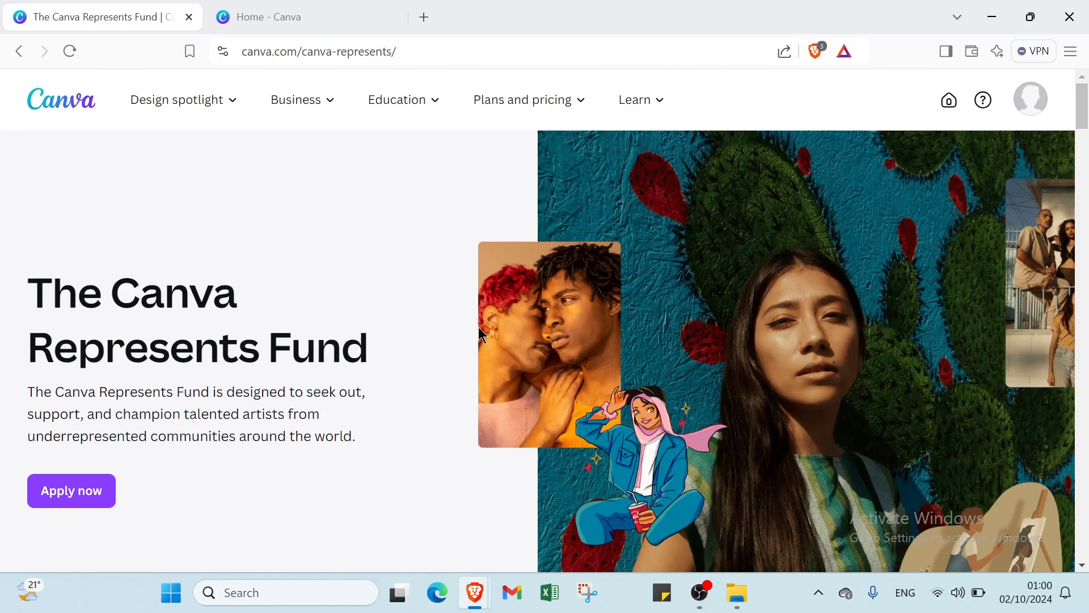